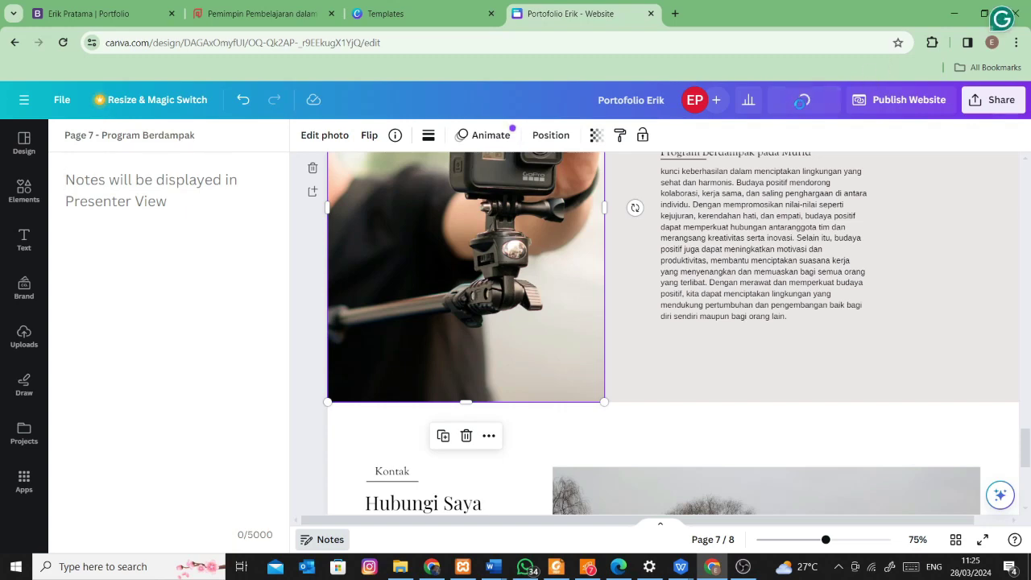
Open the full-screen website preview of the portfolio with its Home-to-Kontak menu
left_click(801, 103)
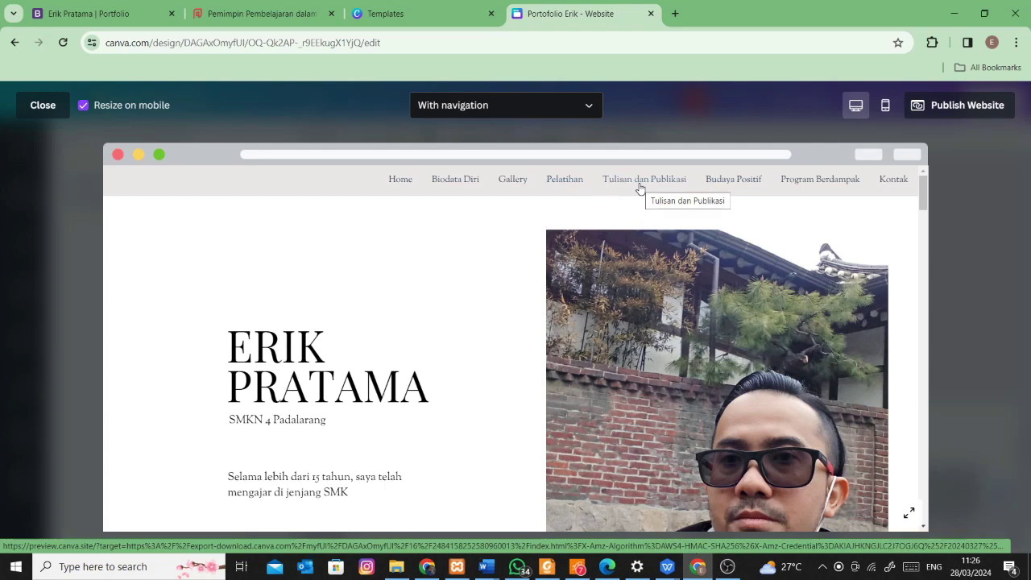
Scroll through the preview and back up, then open Publish Website settings
scroll(681, 306, "down", 10)
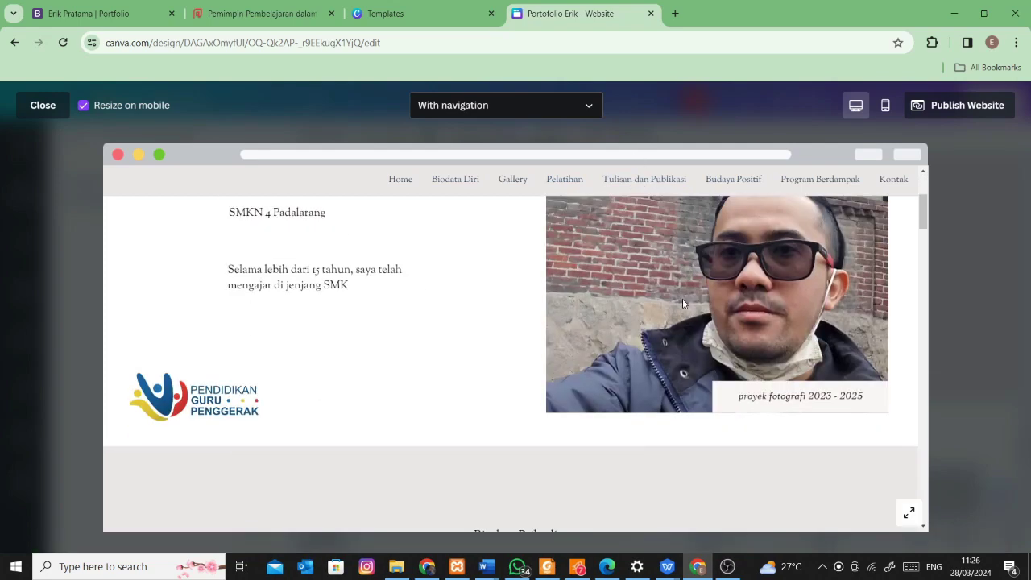
scroll(685, 310, "down", 20)
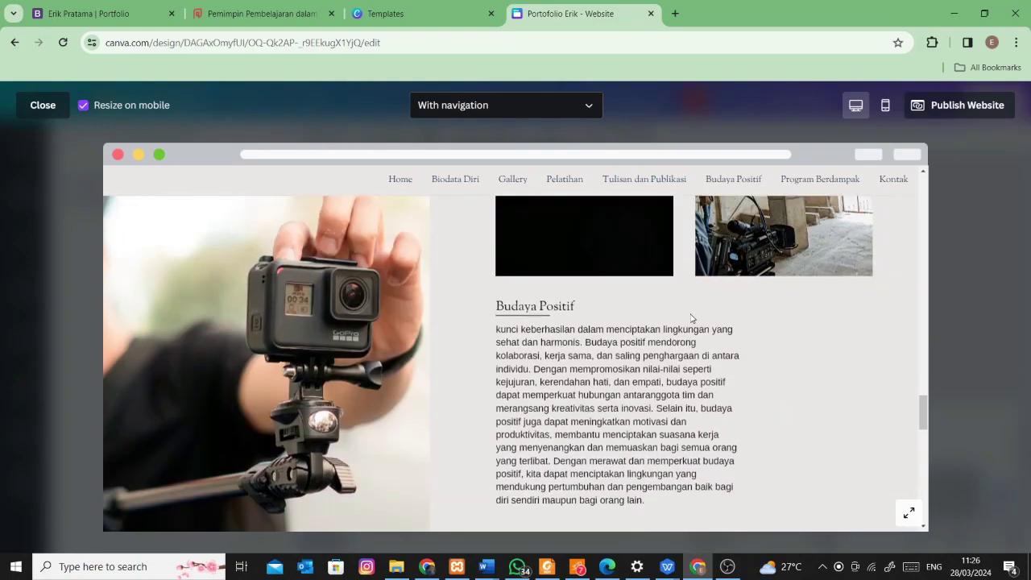
scroll(704, 331, "up", 15)
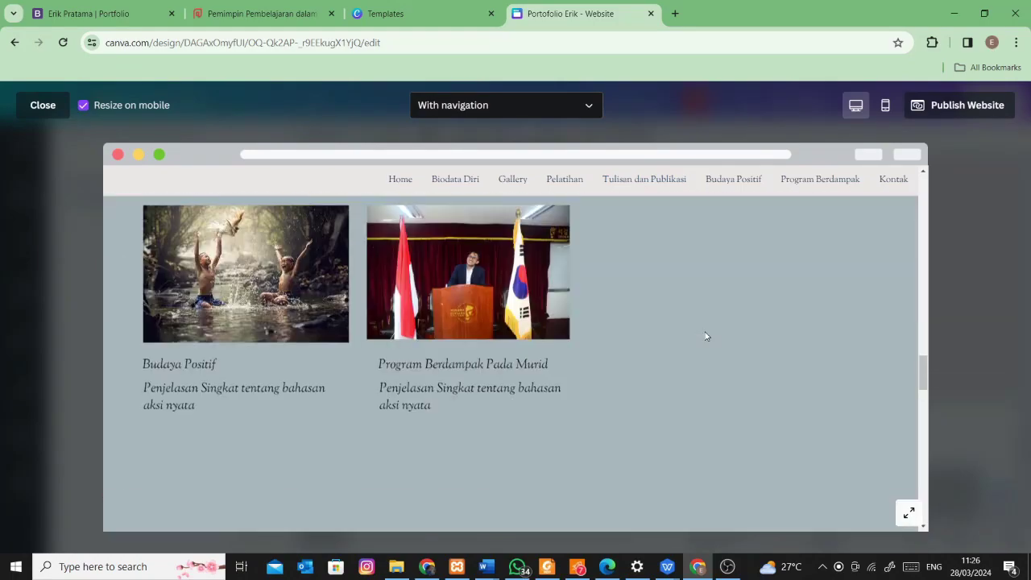
scroll(705, 336, "up", 10)
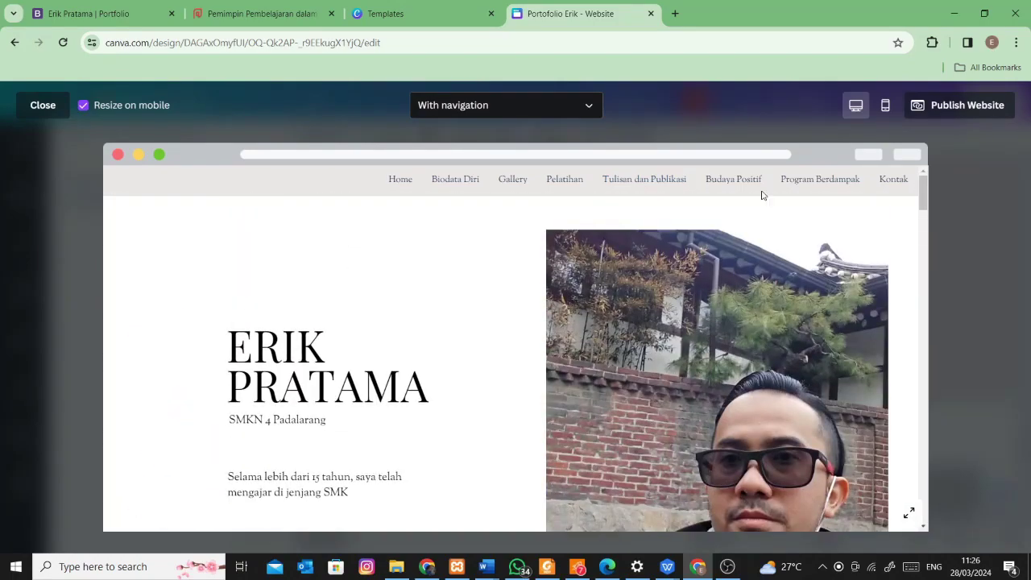
left_click(967, 105)
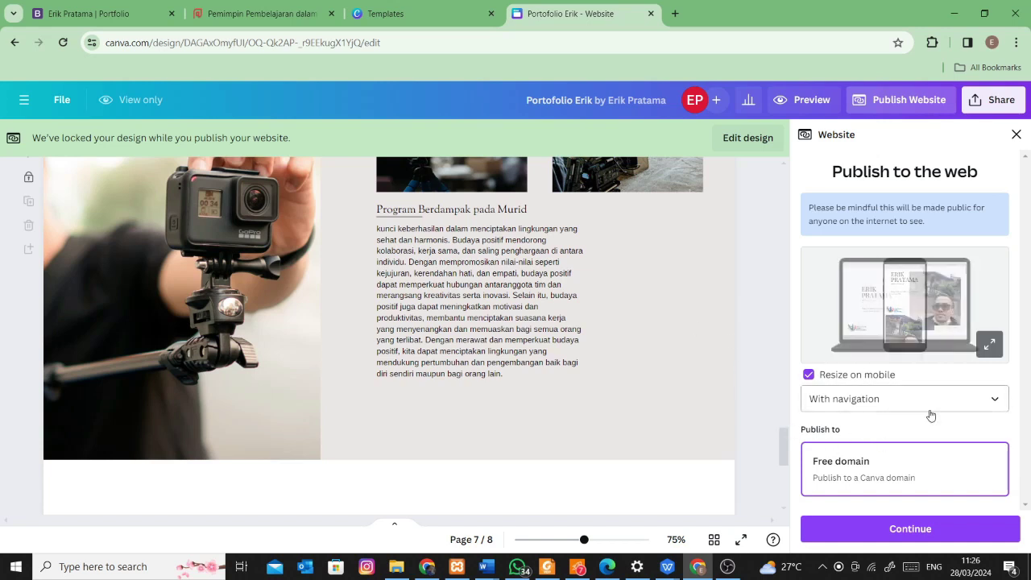
Continue to the publish settings and clear the old page URL portofolio-erik
left_click(909, 529)
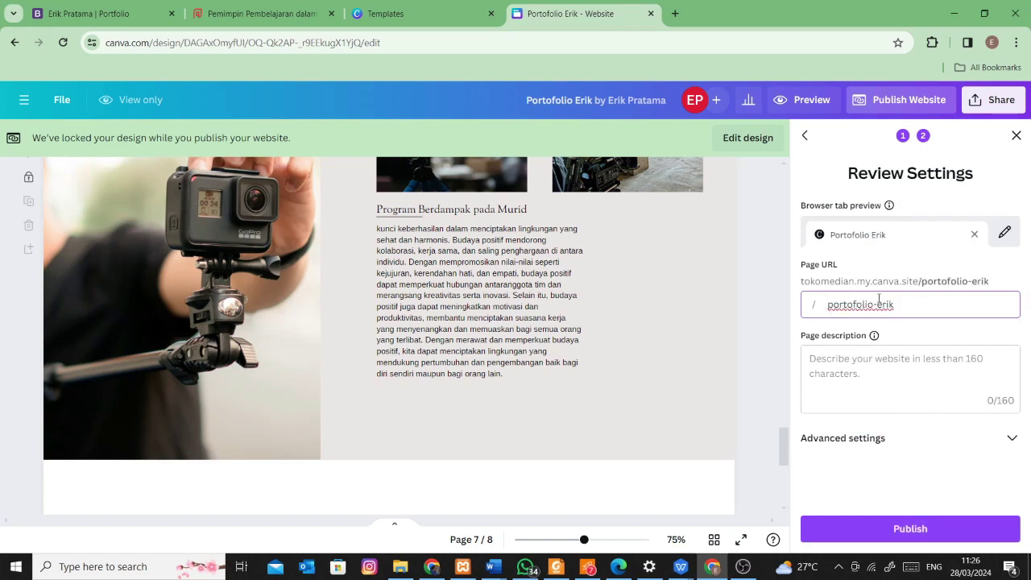
left_click_drag(889, 303, 800, 310)
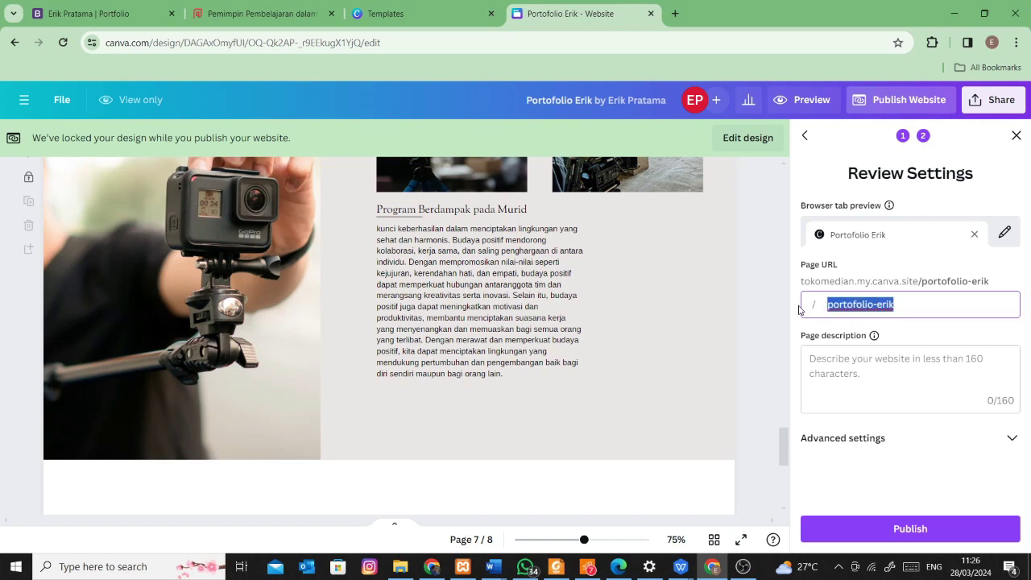
left_click(846, 371)
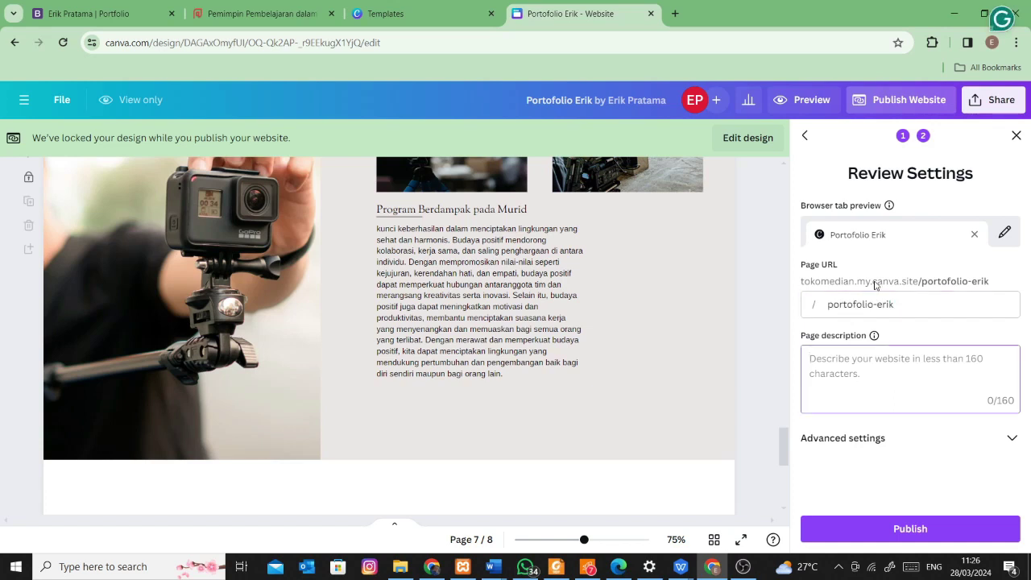
left_click(827, 286)
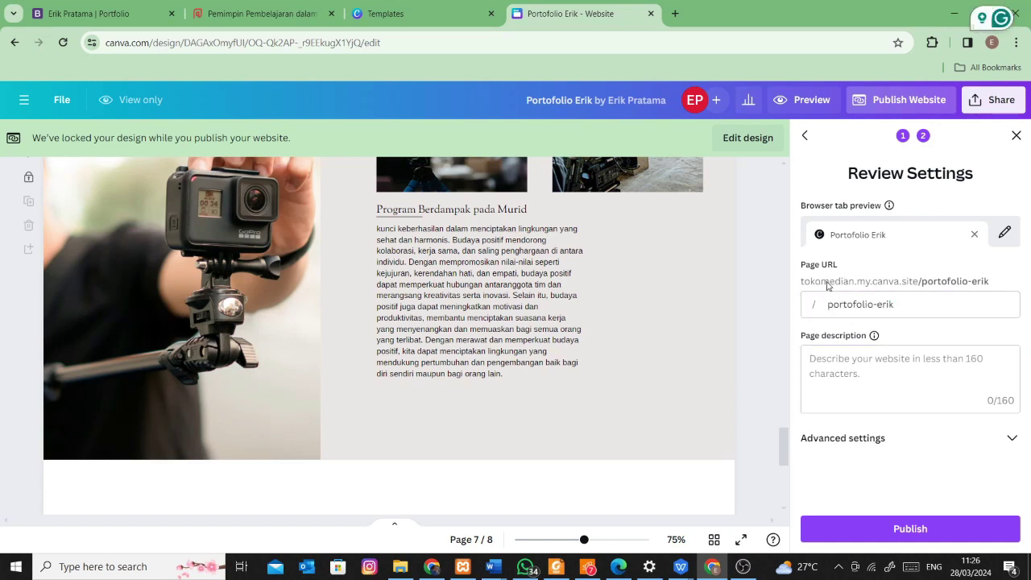
left_click(906, 307)
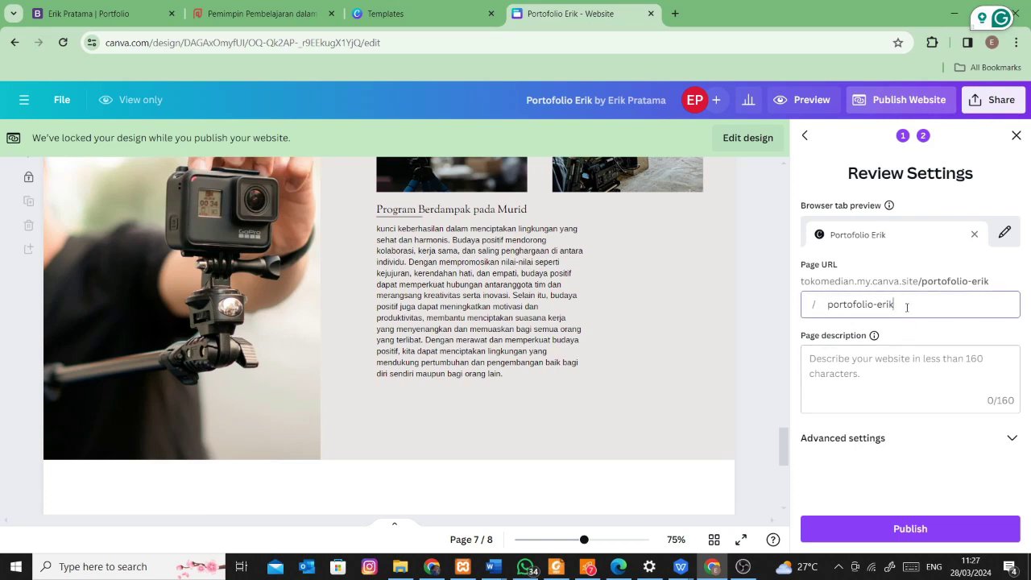
left_click(904, 407)
left_click(902, 306)
key("ctrl+a")
key("BackSpace")
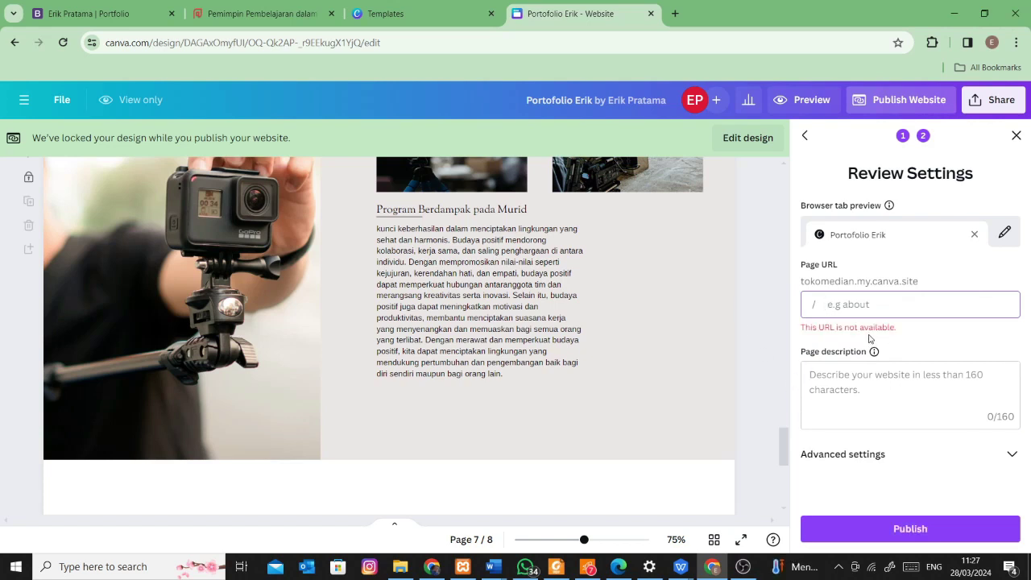
Enter erikpratama as the page URL, review Advanced settings, and publish
type("erik")
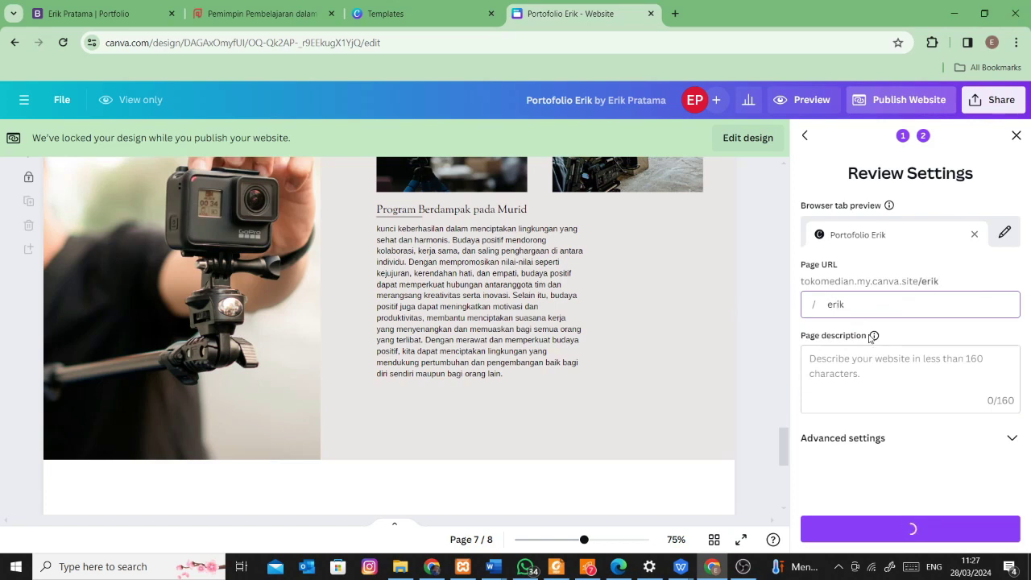
type("pratama")
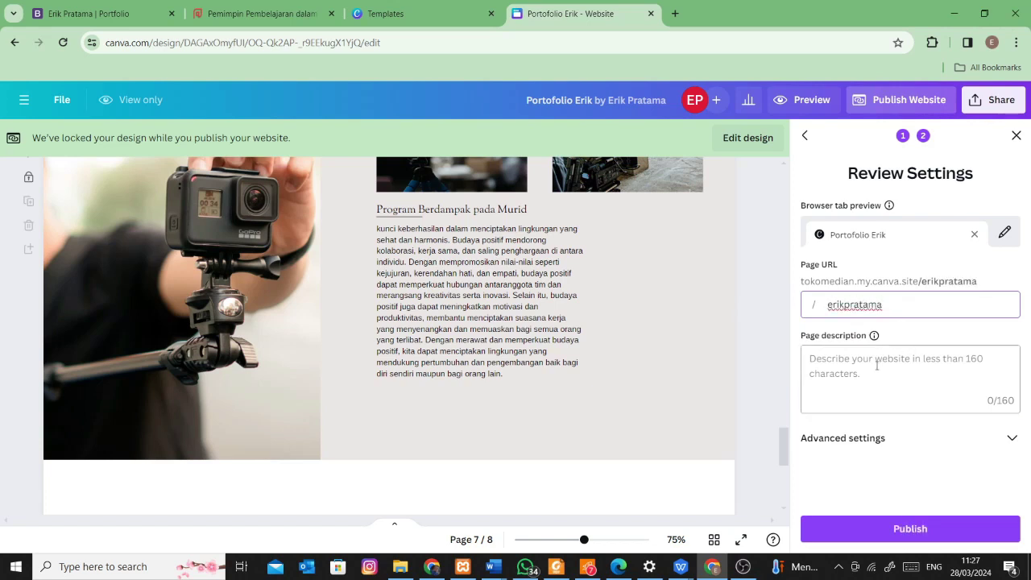
left_click(910, 367)
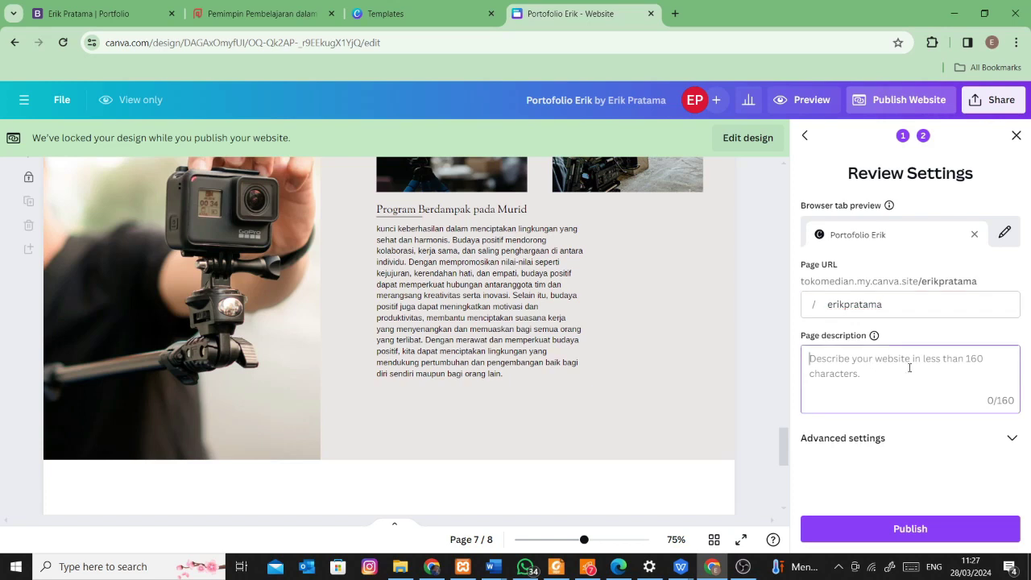
left_click(1012, 438)
scroll(990, 425, "down", 3)
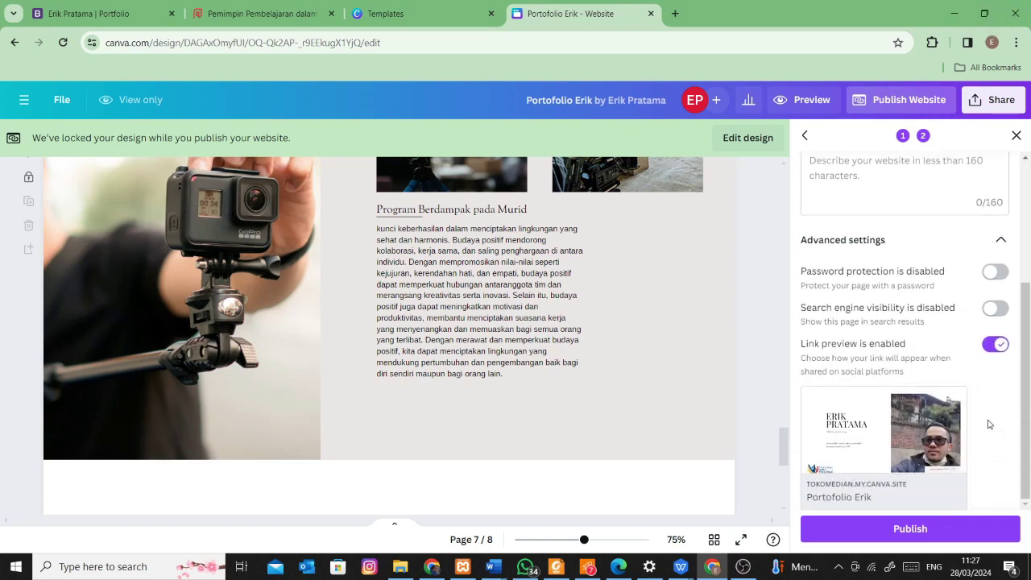
mouse_move(967, 392)
scroll(967, 392, "up", 3)
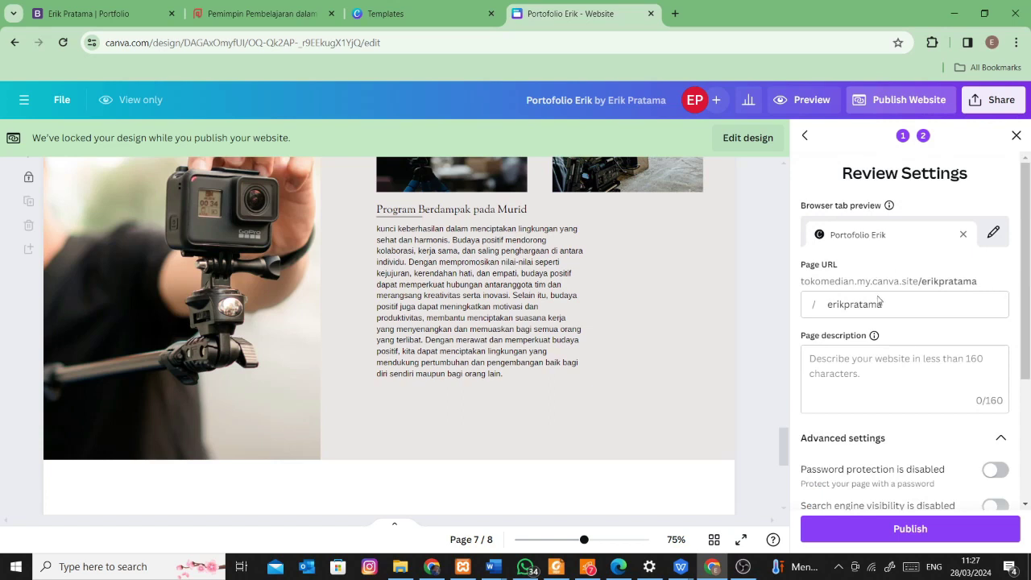
left_click(930, 530)
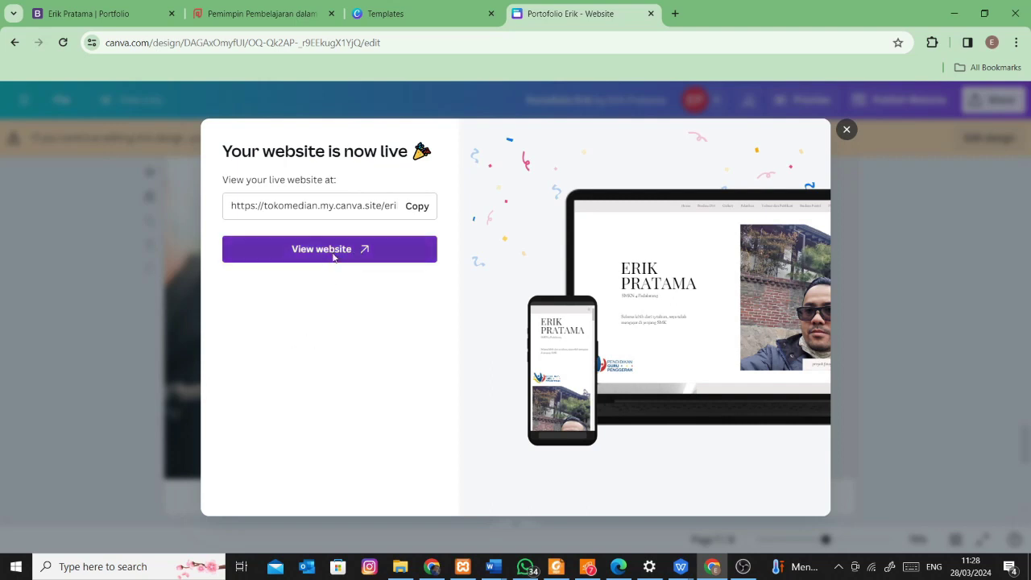
Open the live site from the 'Your website is now live' dialog
left_click(361, 251)
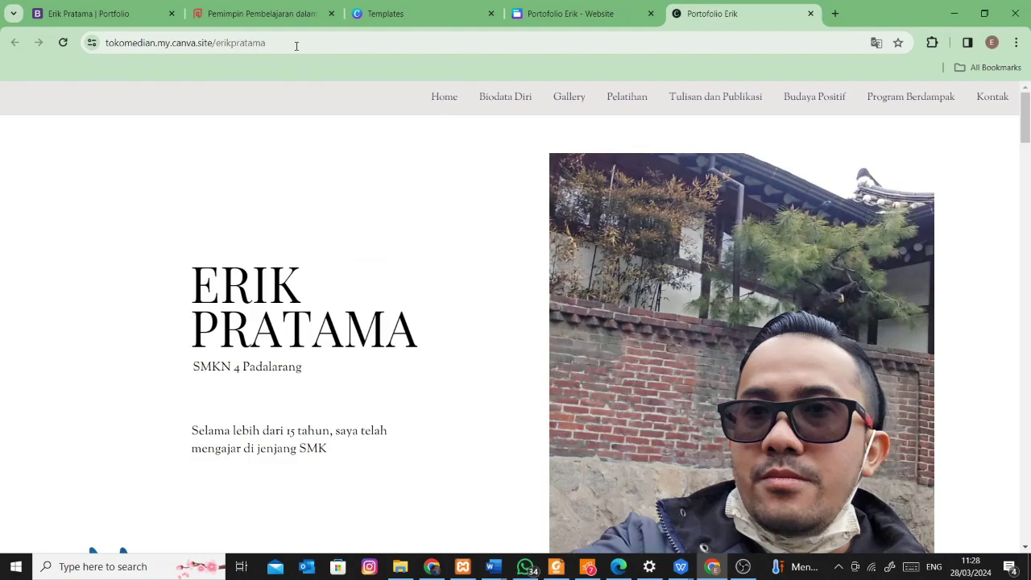
Scroll through the live erikpratama site and back to the top, then open a new tab
scroll(362, 257, "down", 20)
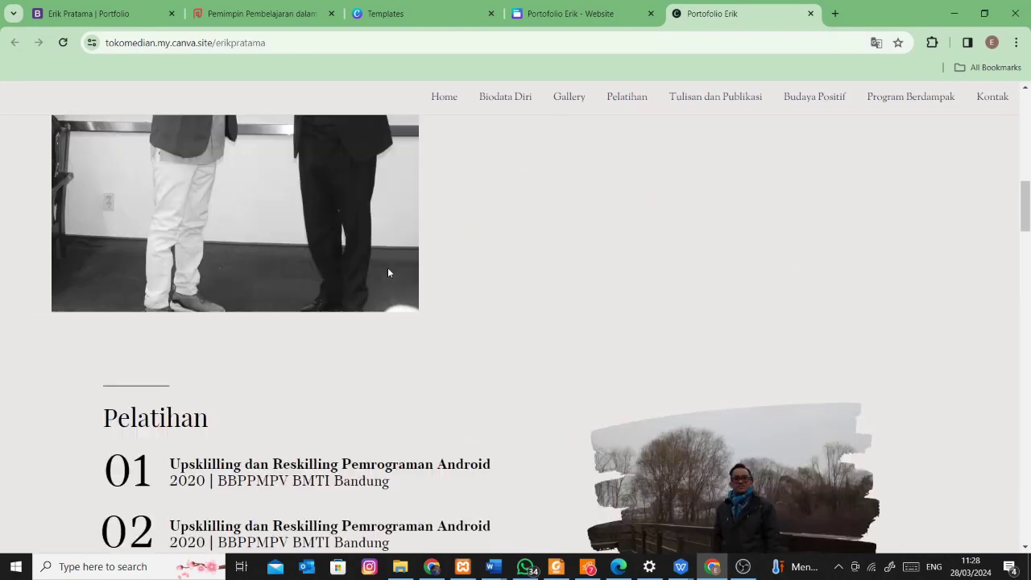
scroll(398, 280, "down", 13)
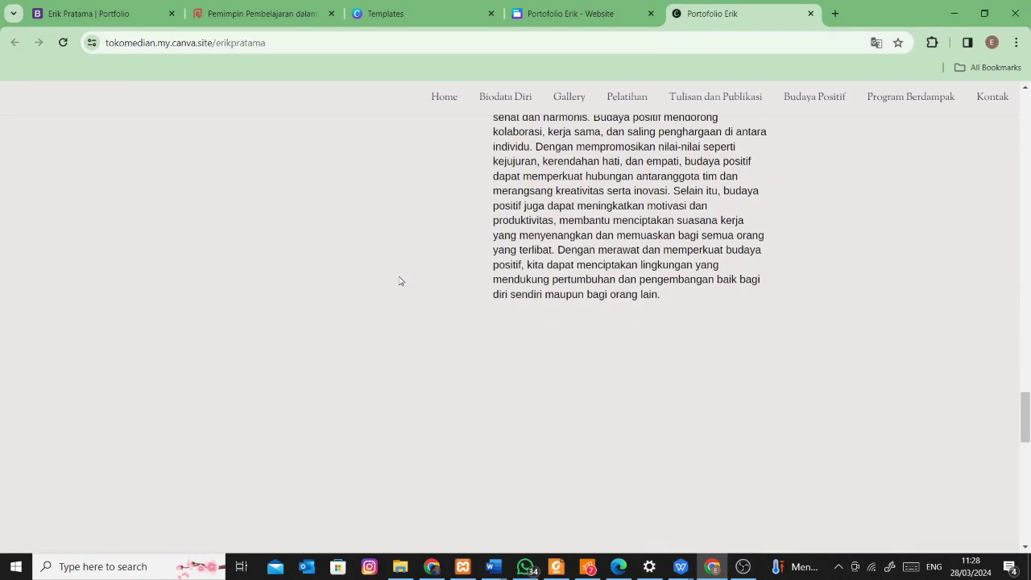
scroll(399, 278, "up", 8)
scroll(399, 280, "up", 20)
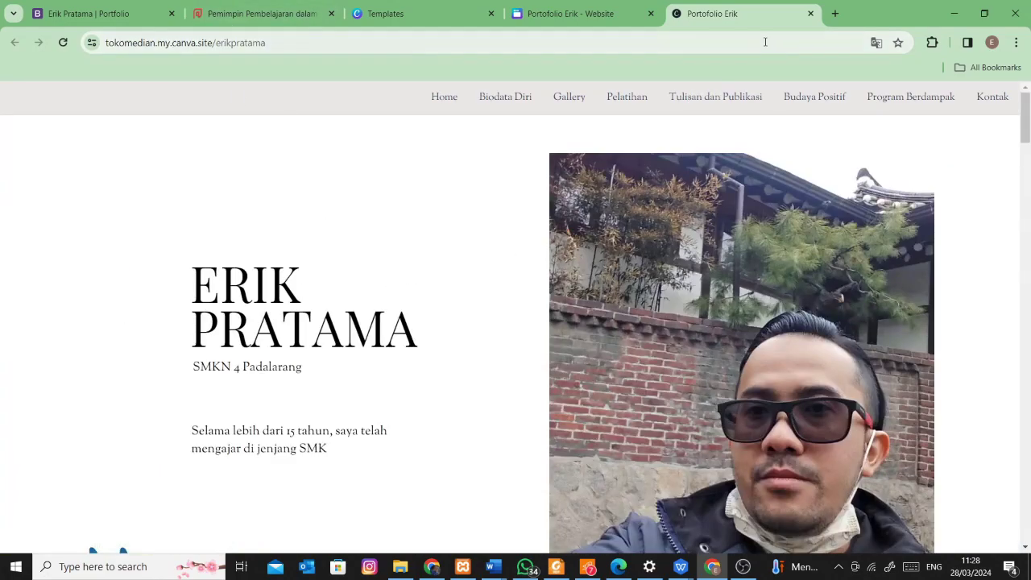
left_click(835, 14)
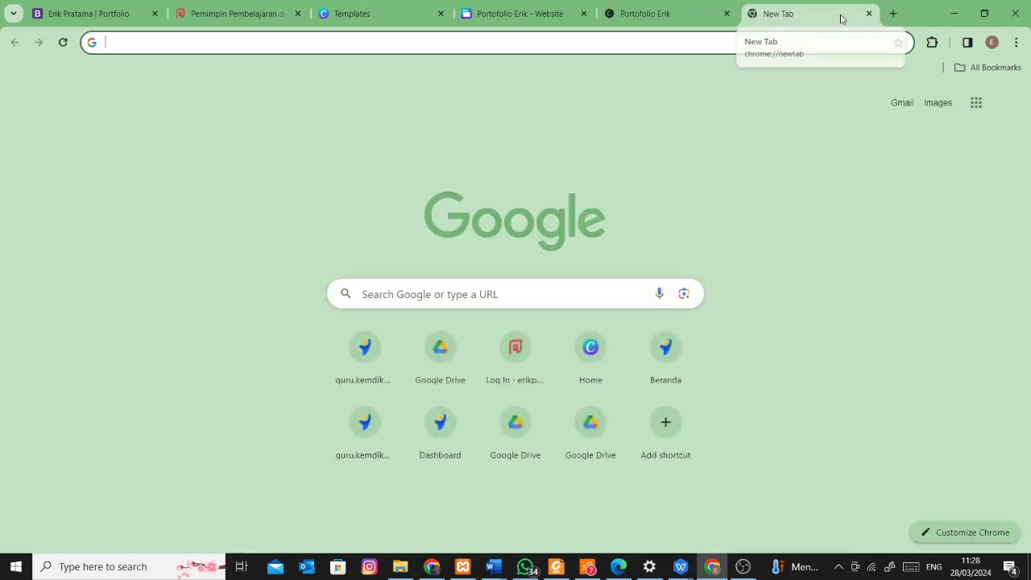
Search for bitly and log in to Bitly with a Google account
type("bitly")
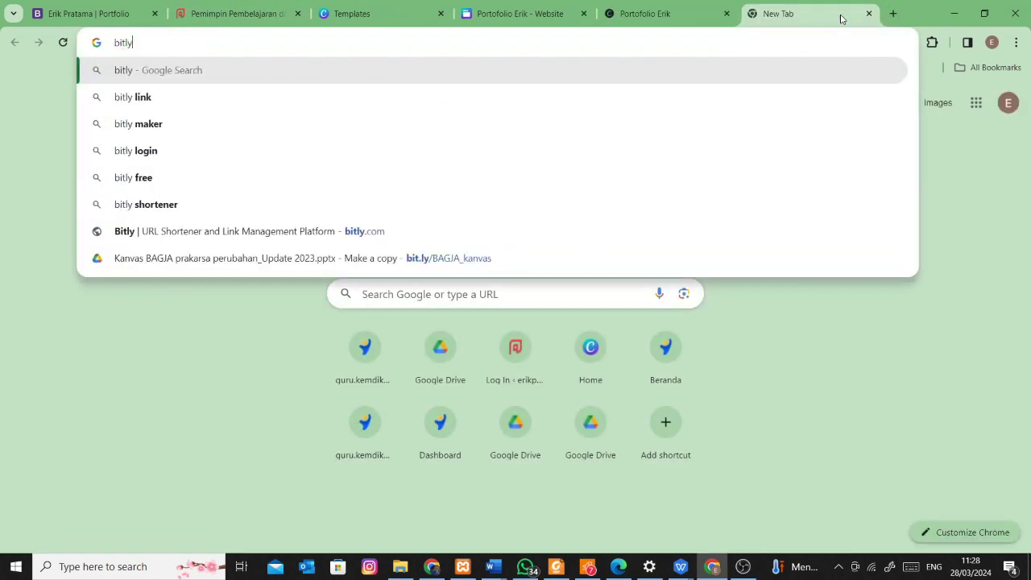
key("Return")
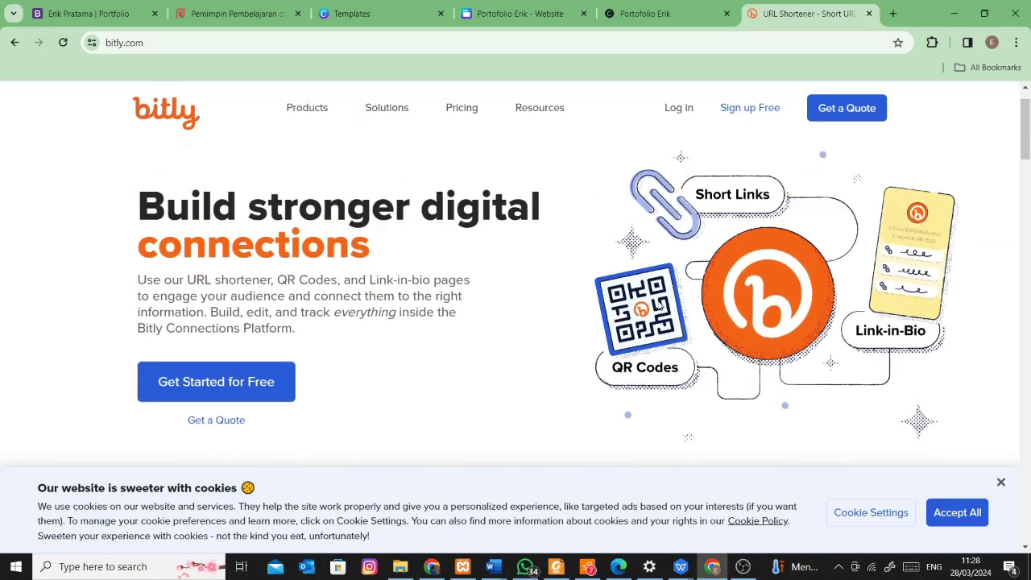
left_click(679, 139)
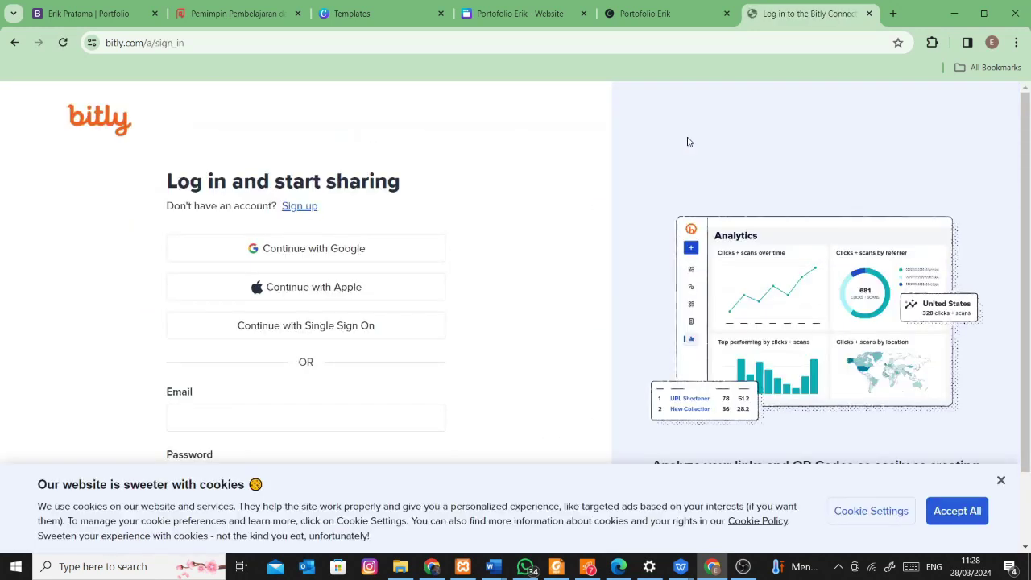
left_click(287, 257)
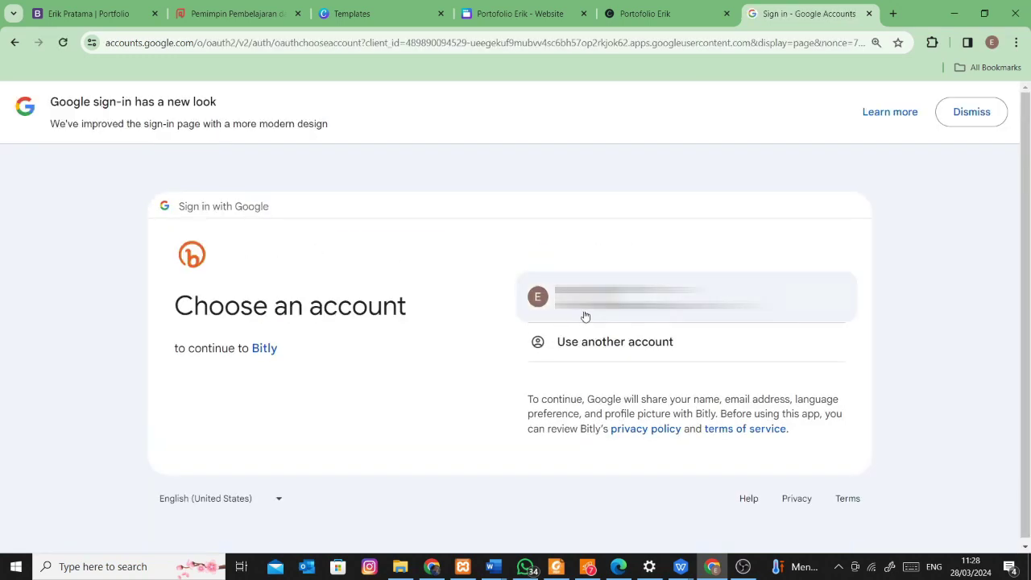
left_click(585, 316)
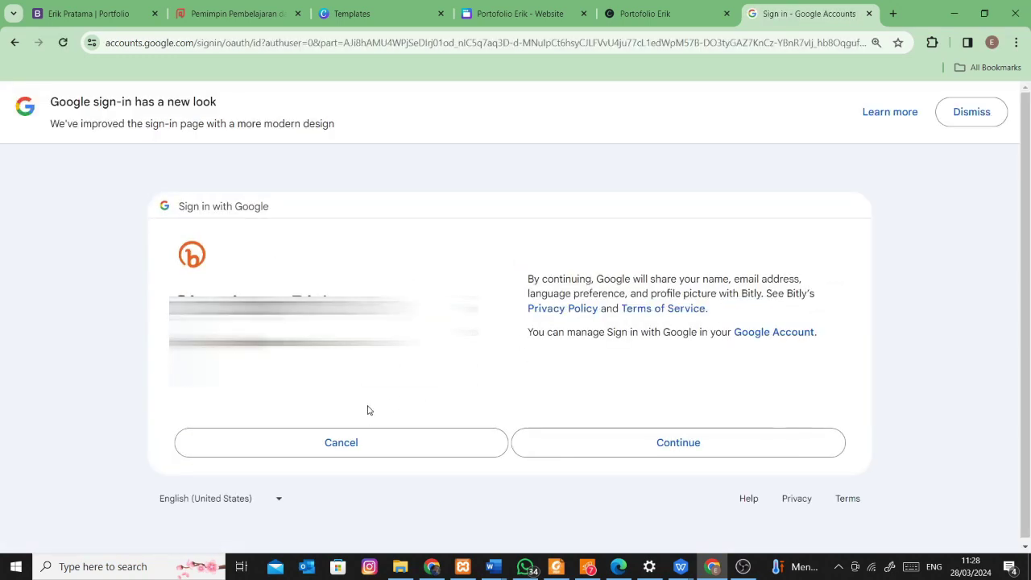
left_click(711, 458)
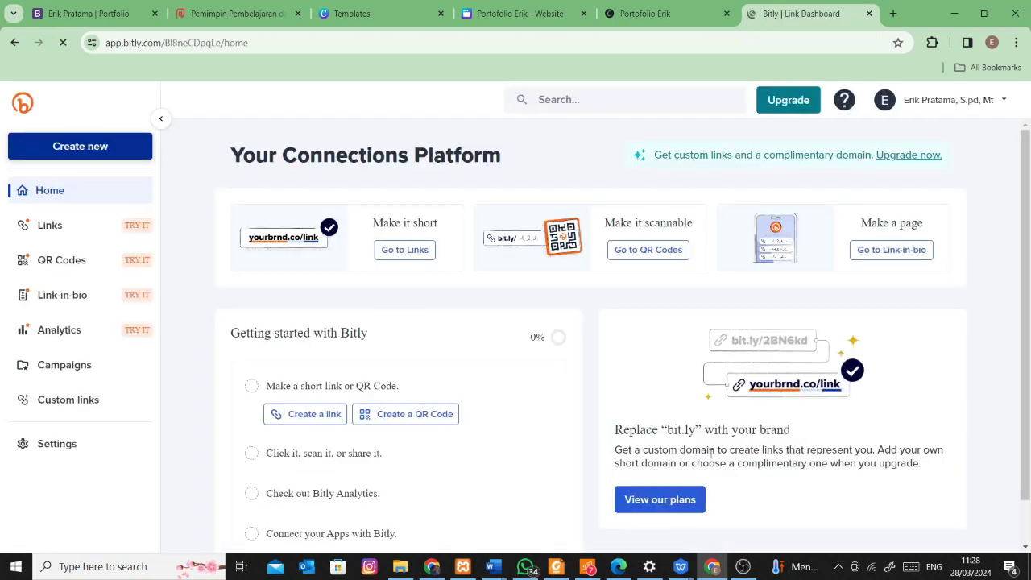
Start a new Bitly short link with the live portfolio address as destination
left_click(77, 150)
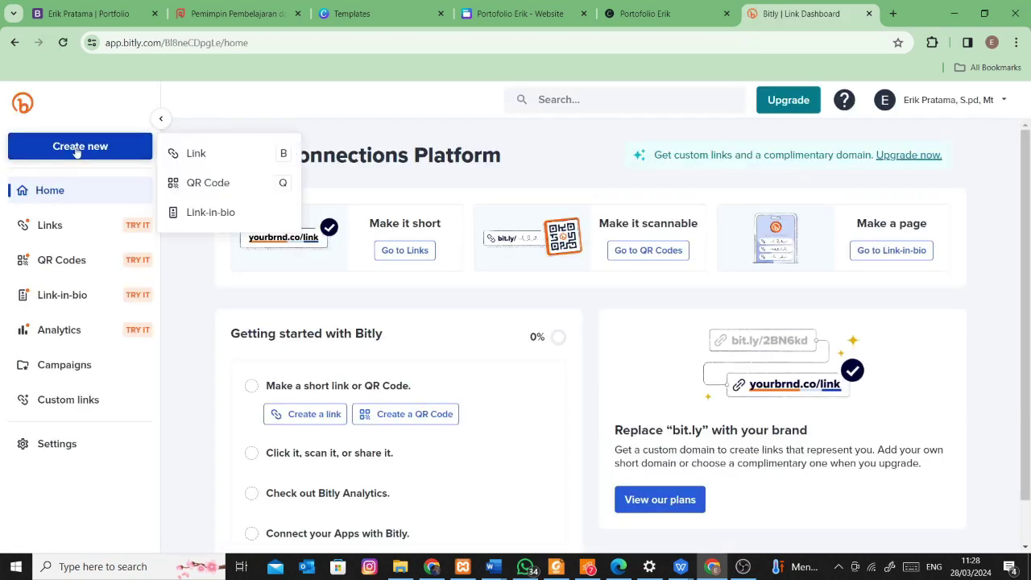
left_click(195, 153)
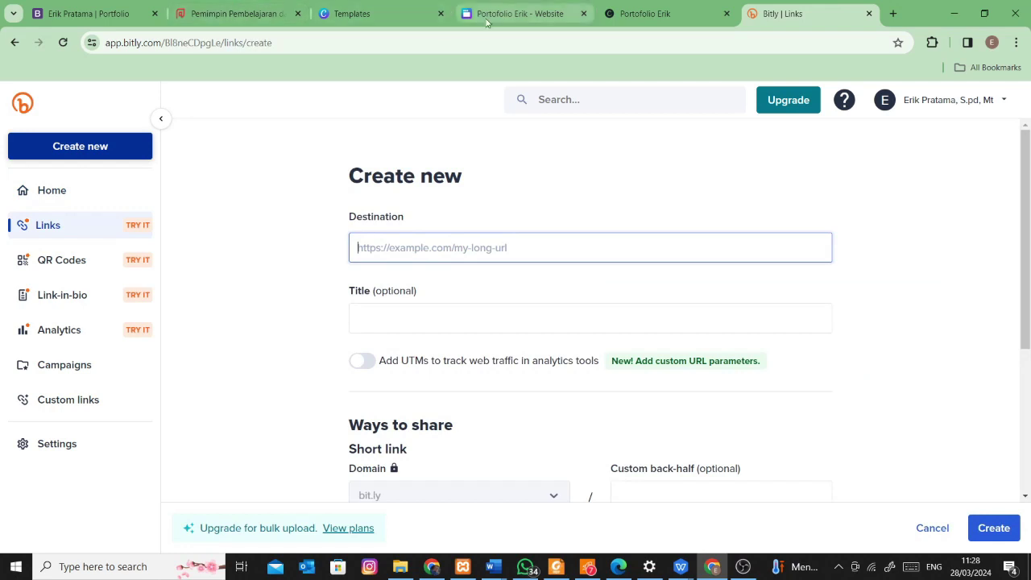
left_click(519, 14)
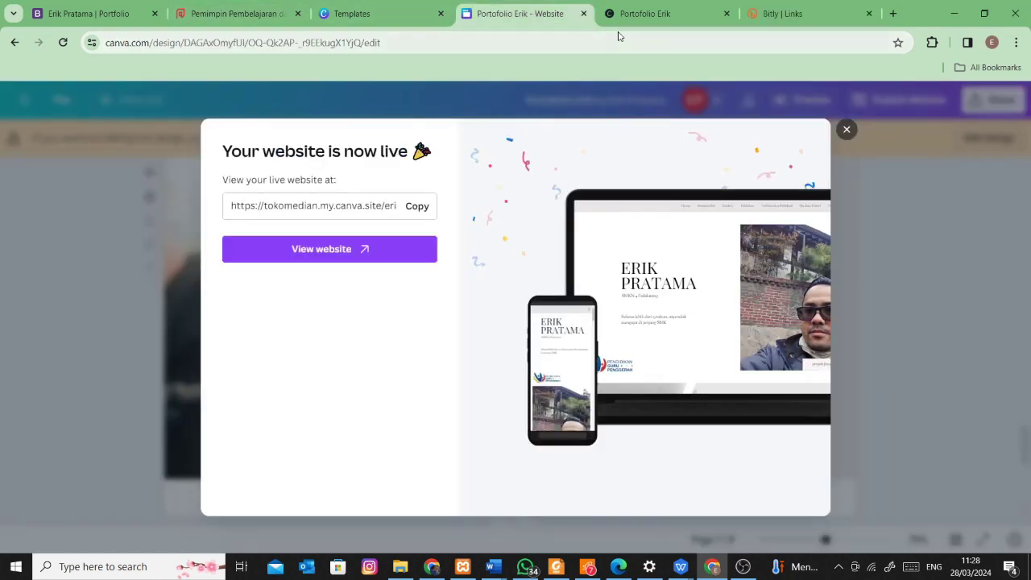
left_click(644, 14)
left_click(308, 40)
key("ctrl+c")
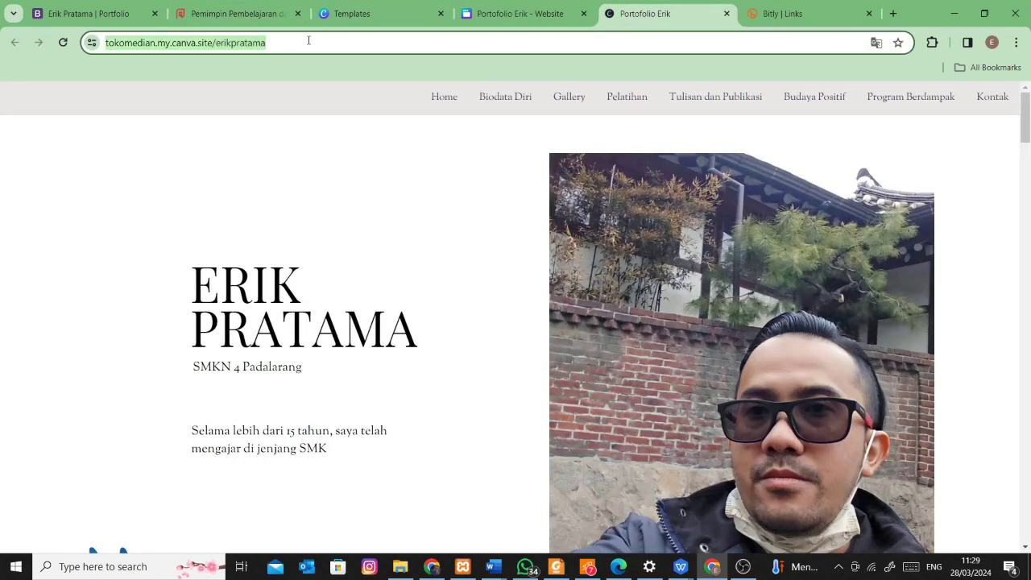
left_click(790, 15)
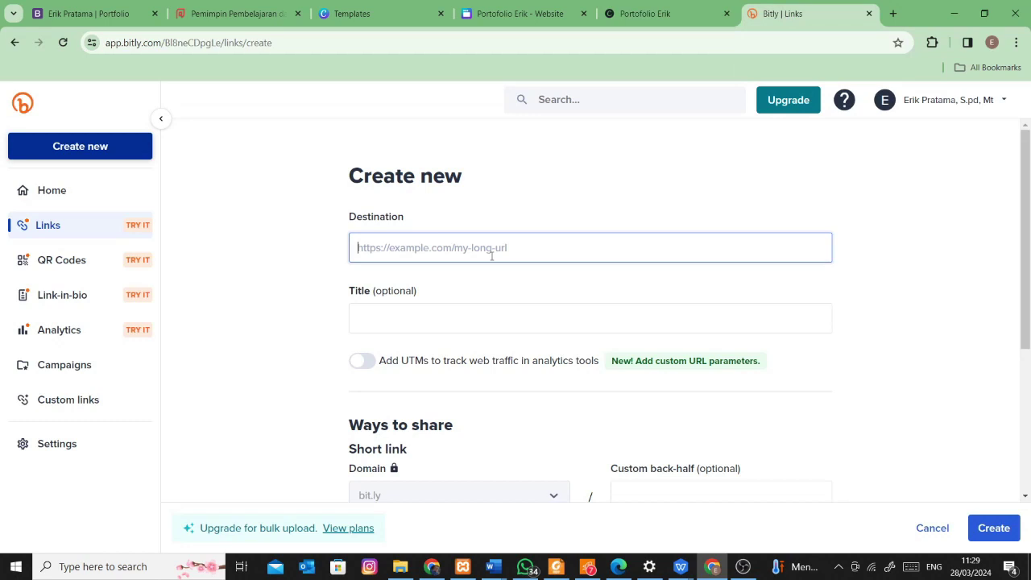
key("ctrl+v")
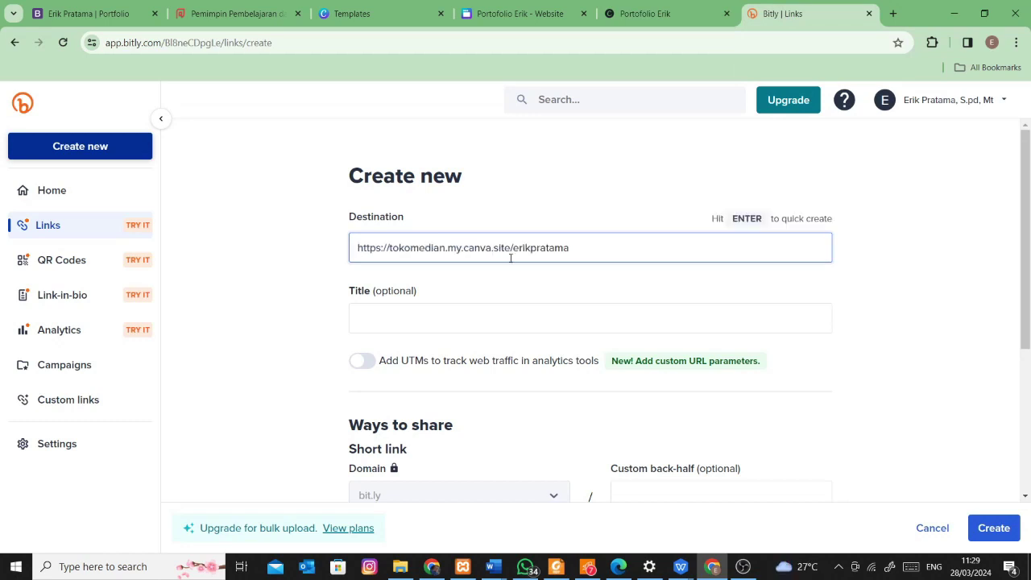
Add a title, replace the already-taken custom back-half, and create the link
left_click(455, 319)
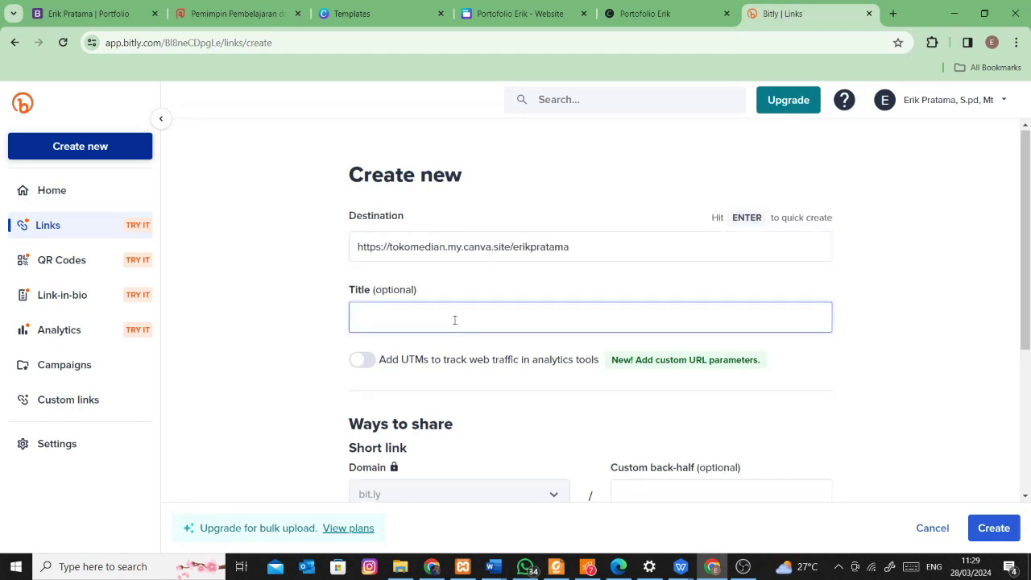
scroll(660, 343, "down", 3)
left_click(665, 298)
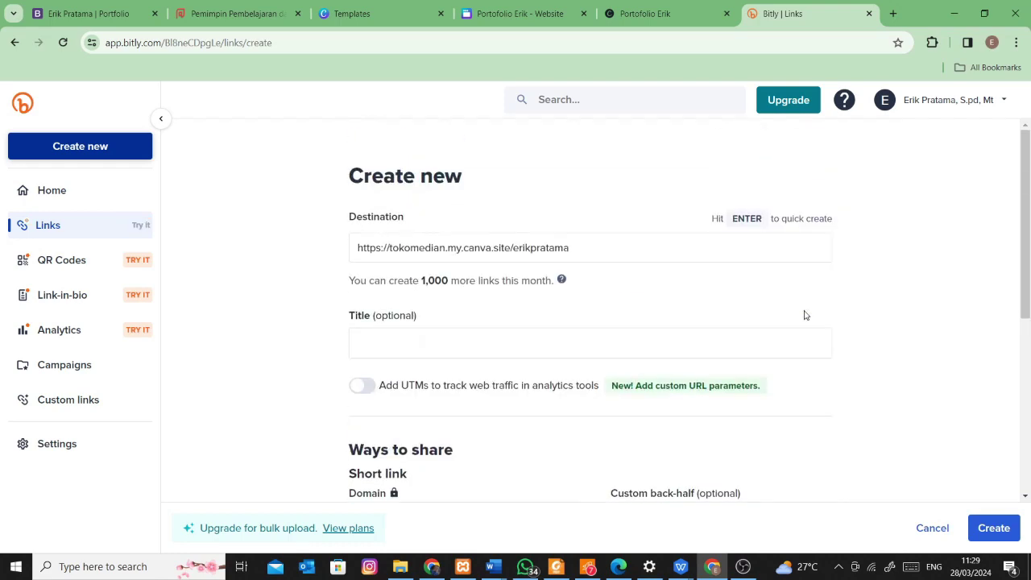
left_click(796, 320)
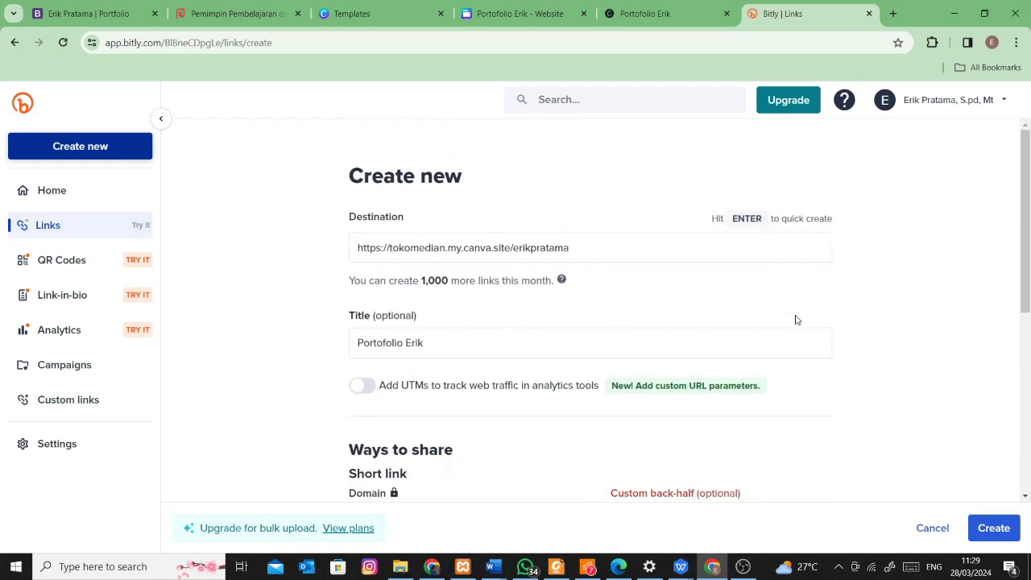
scroll(661, 367, "down", 5)
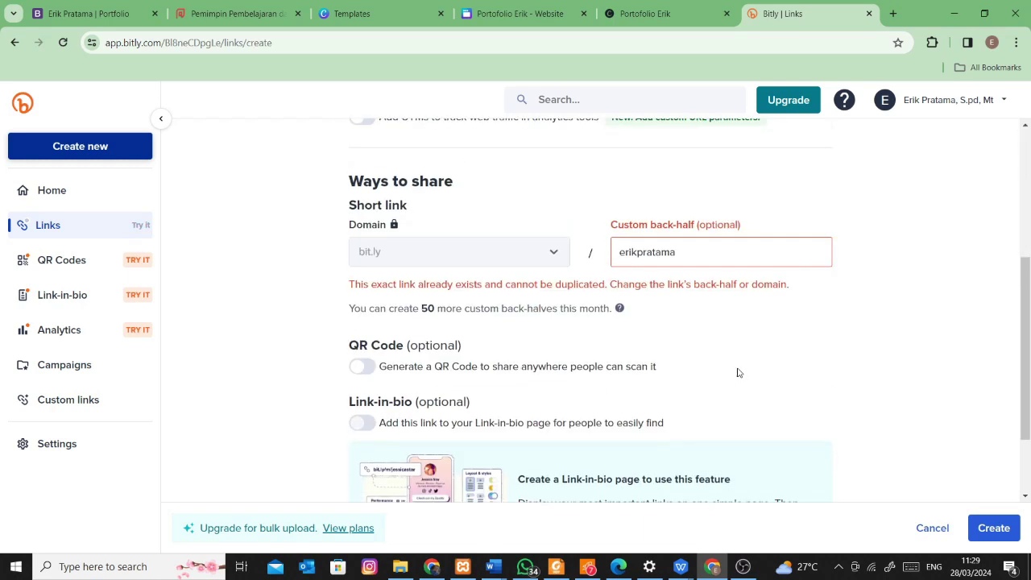
left_click(691, 251)
key("BackSpace")
key("BackSpace")
key("BackSpace")
key("BackSpace")
key("BackSpace")
key("BackSpace")
key("BackSpace")
key("BackSpace")
key("BackSpace")
key("BackSpace")
key("BackSpace")
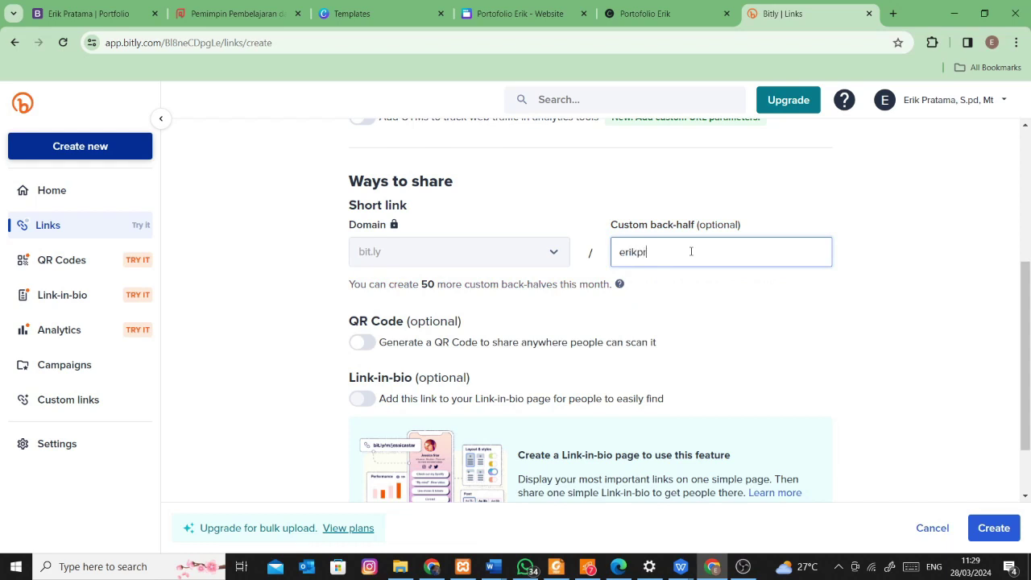
left_click(761, 314)
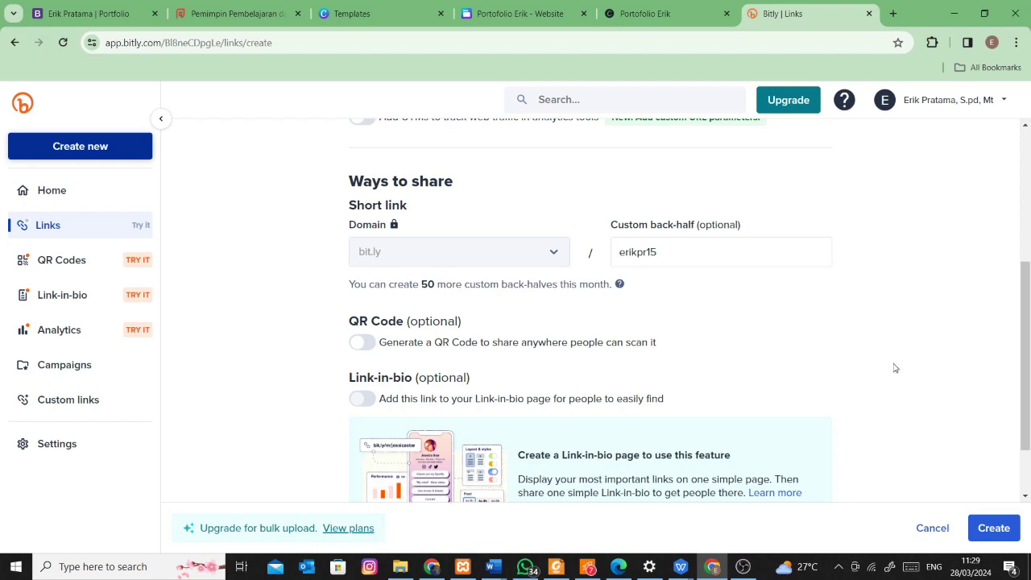
scroll(886, 383, "down", 1)
scroll(871, 397, "up", 3)
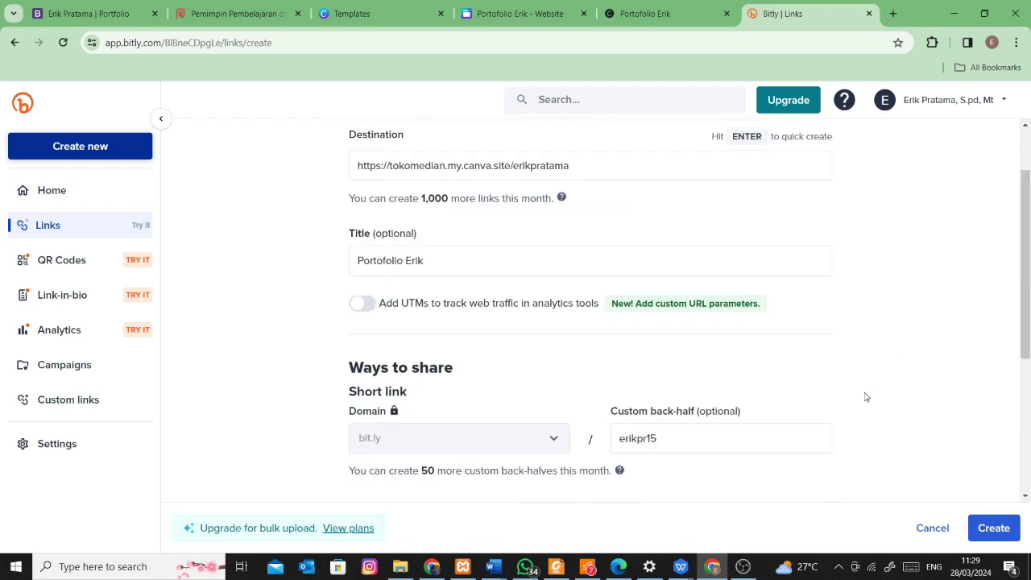
scroll(845, 356, "up", 1)
scroll(897, 426, "down", 4)
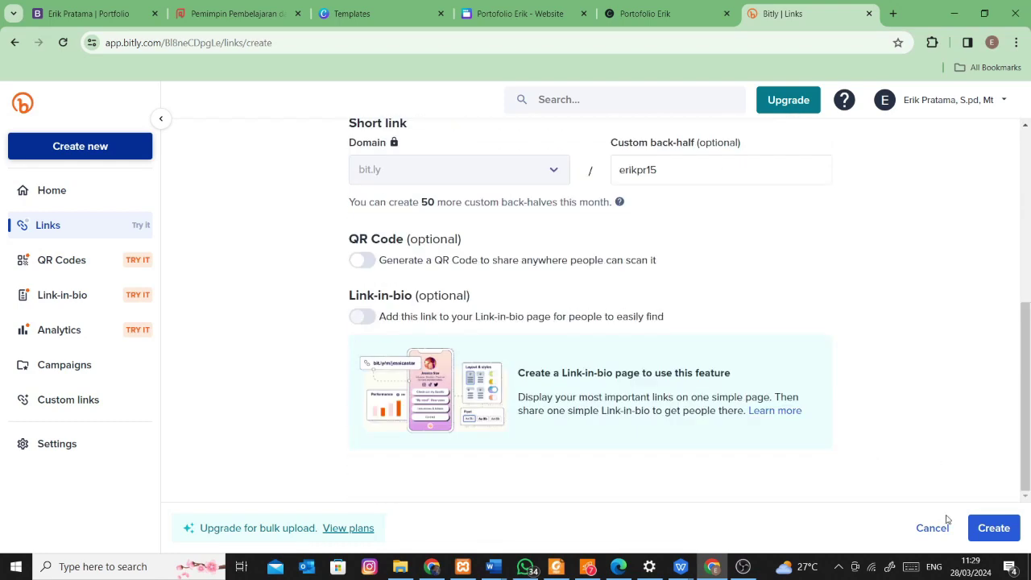
left_click(999, 526)
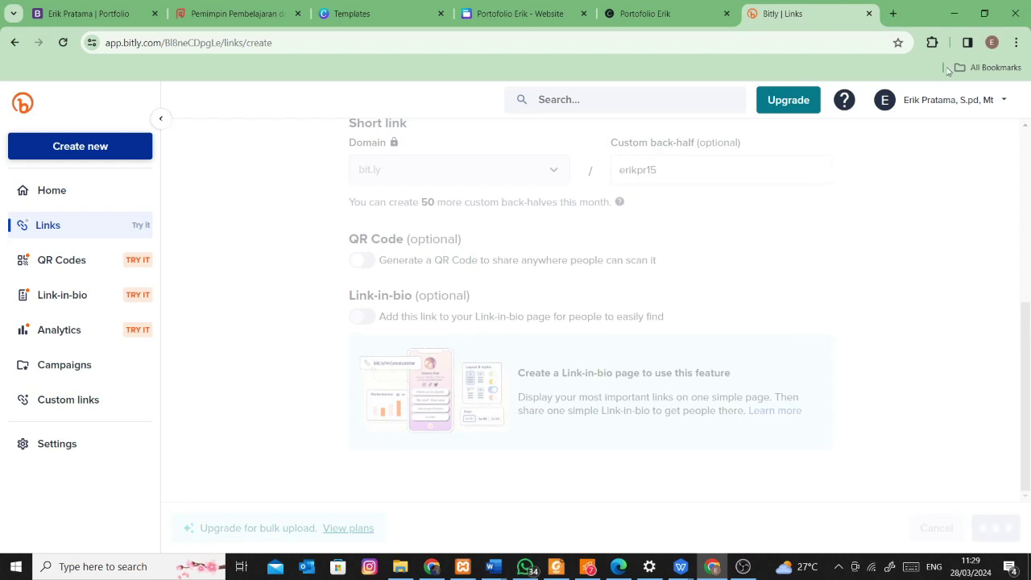
Copy the live site address from Canva and load it in a new tab
left_click(516, 14)
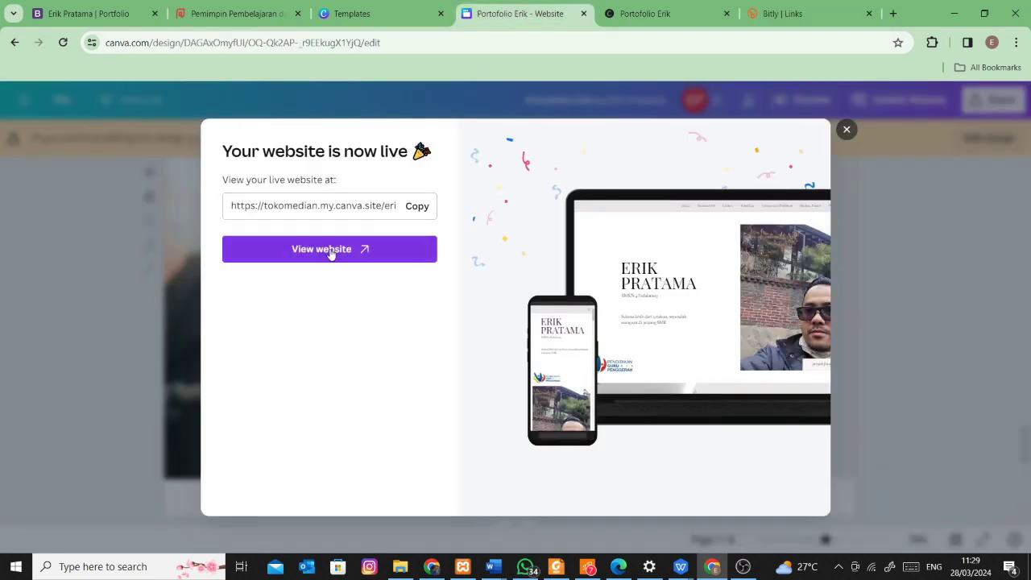
left_click(417, 207)
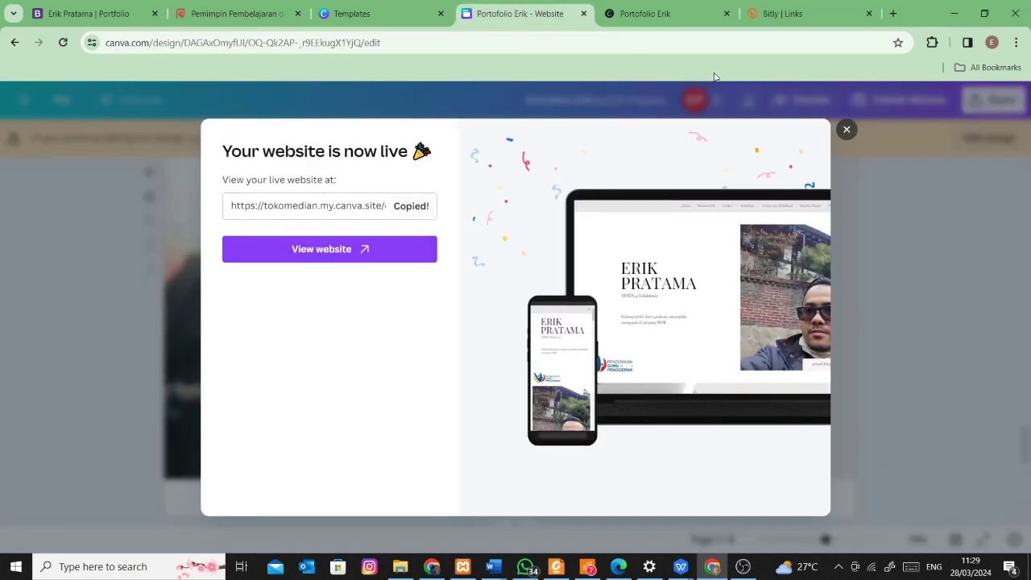
left_click(893, 13)
key("ctrl+v")
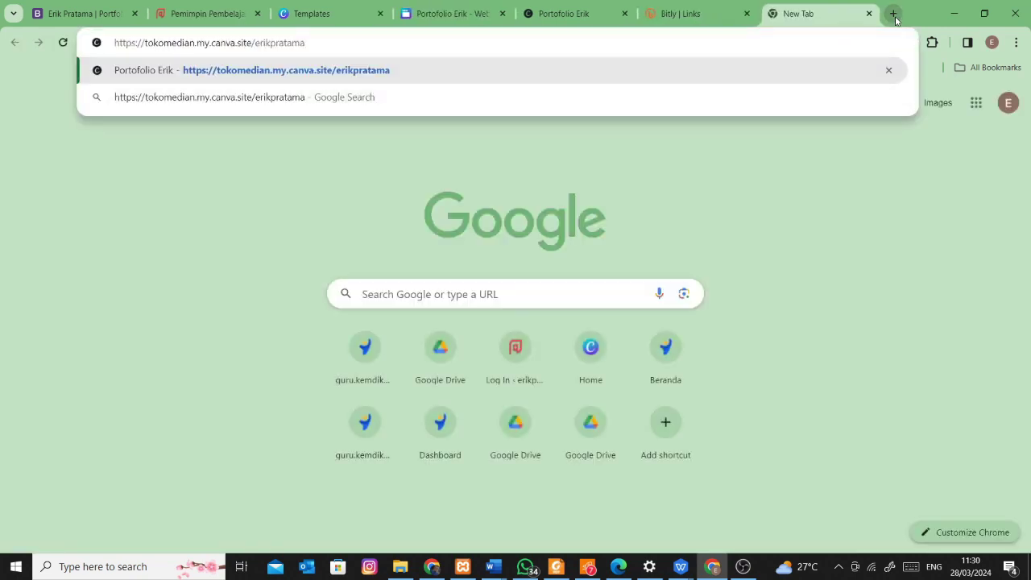
key("Return")
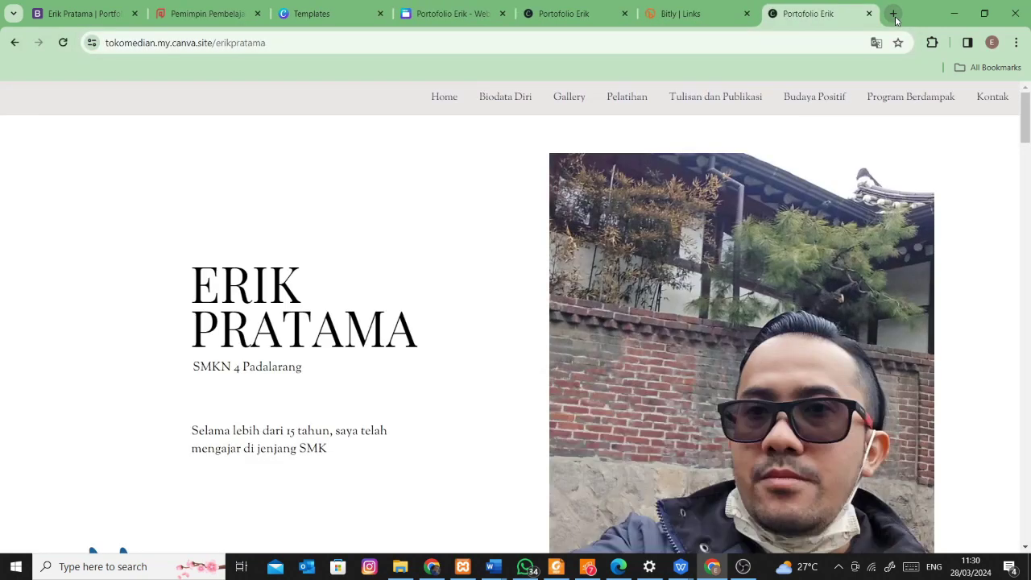
Test the Home, Biodata Diri, Gallery, Pelatihan, Tulisan dan Publikasi and Budaya Positif links
left_click(441, 98)
left_click(497, 98)
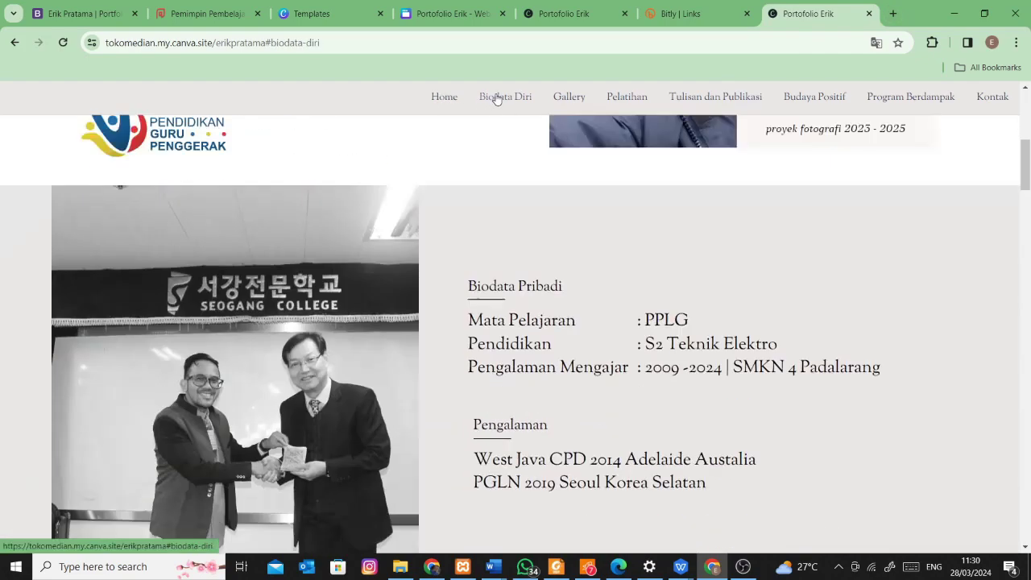
left_click(580, 96)
left_click(642, 97)
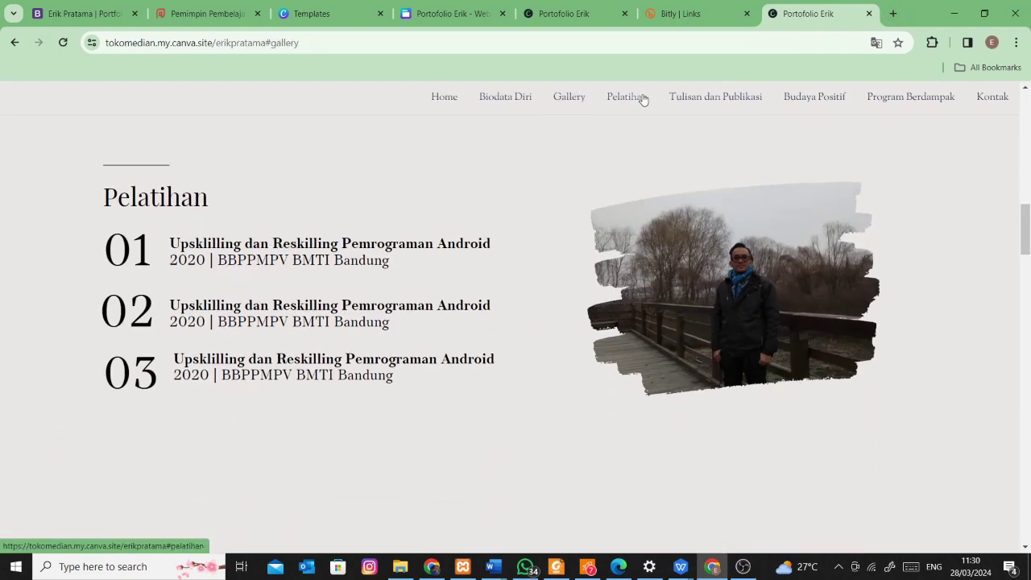
left_click(732, 103)
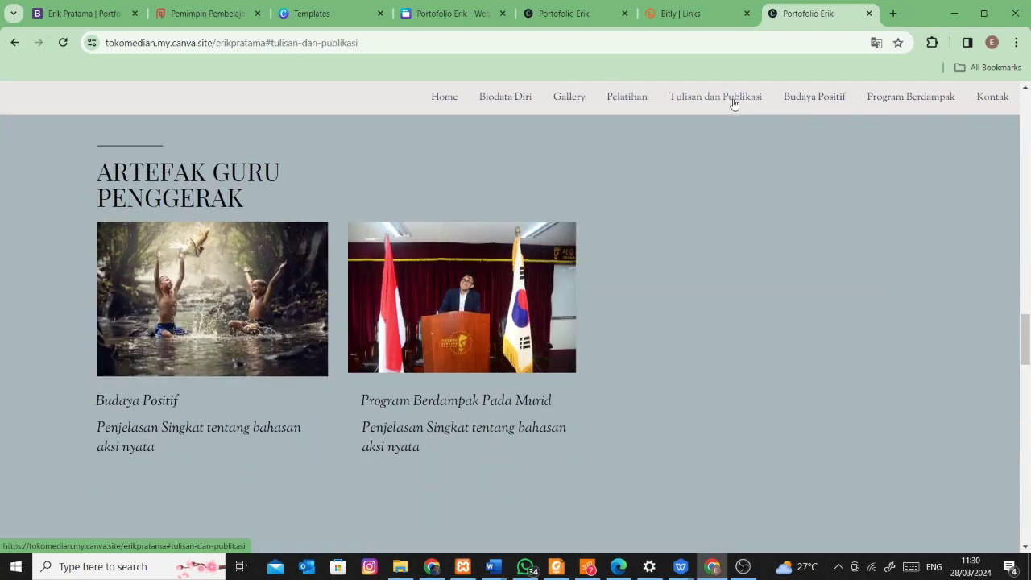
left_click(794, 98)
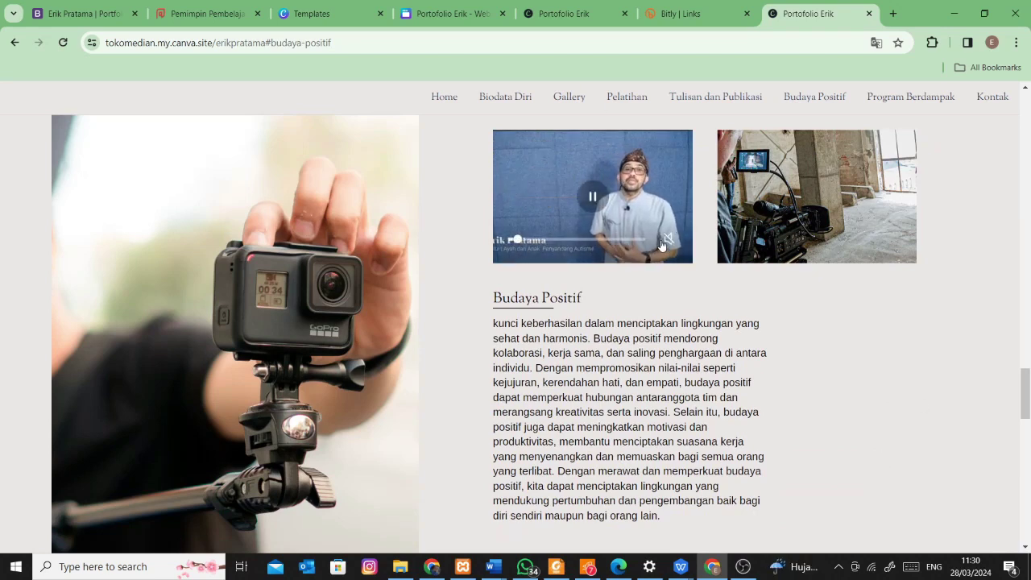
Unmute then pause the Budaya Positif video, and return to the Canva templates tab
left_click(669, 240)
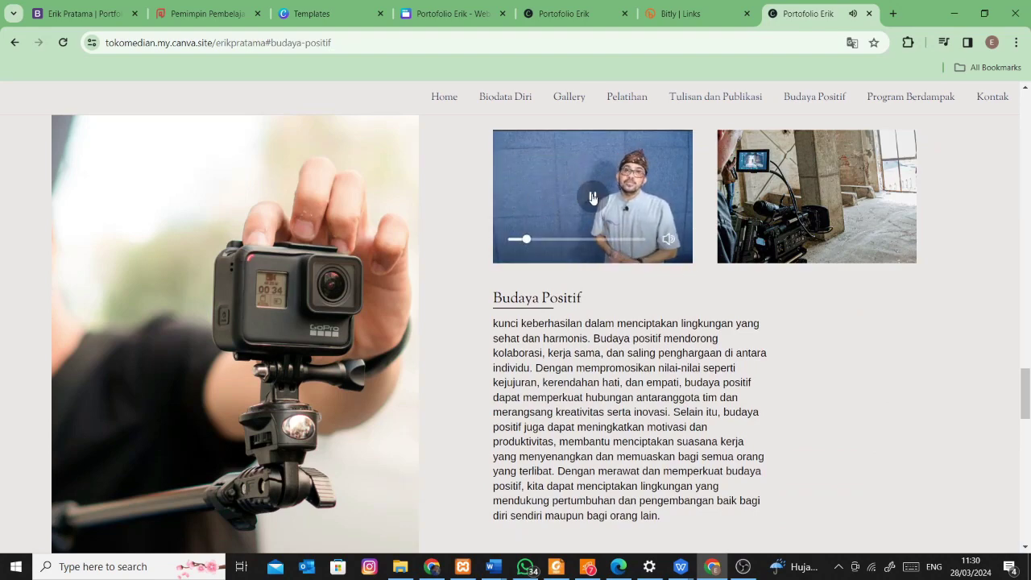
left_click(619, 212)
scroll(867, 378, "down", 10)
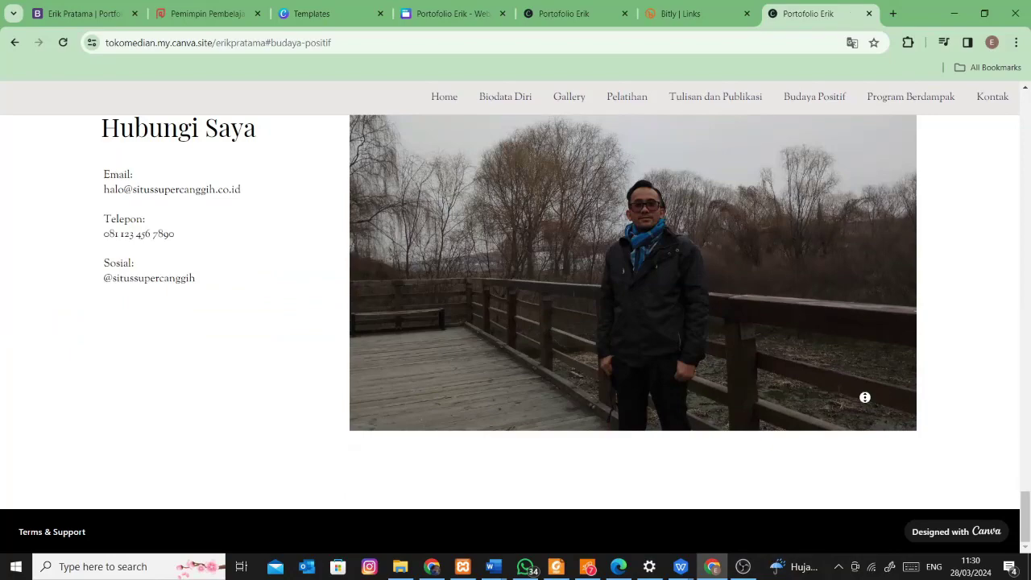
scroll(865, 397, "up", 15)
left_click(326, 15)
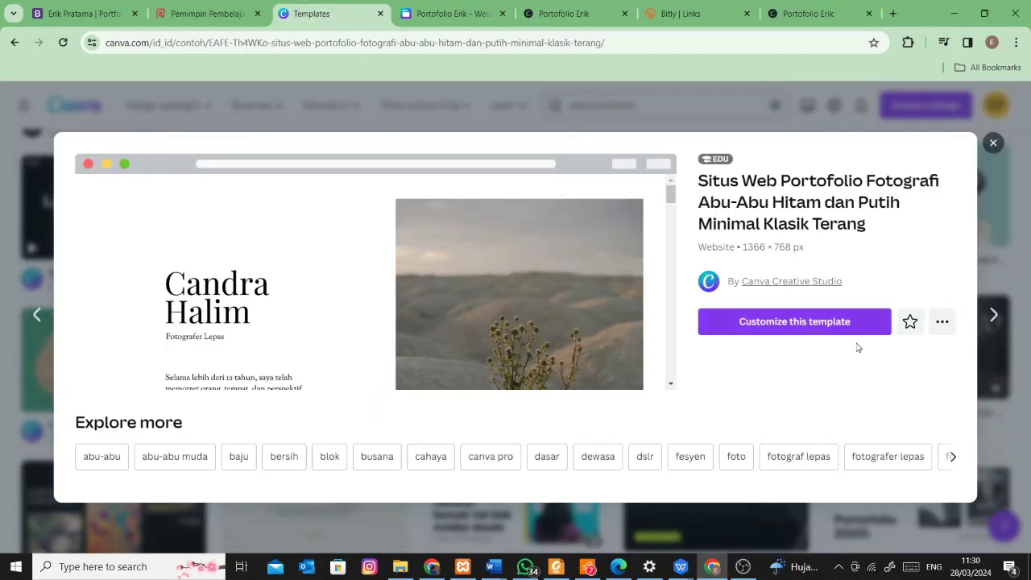
Open Canva account settings, note who manages the account, and check school details
left_click(993, 144)
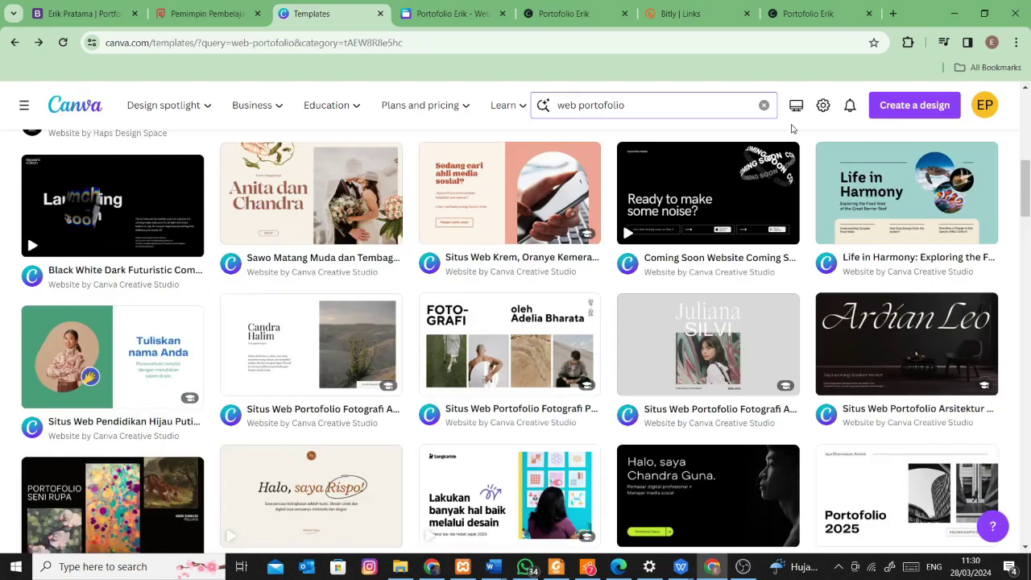
left_click(823, 106)
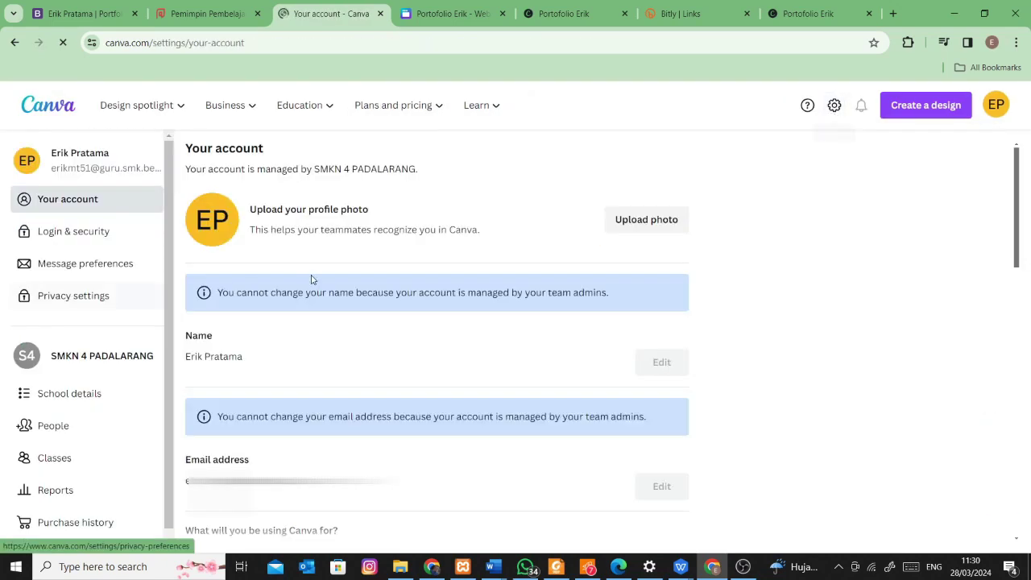
scroll(110, 370, "down", 1)
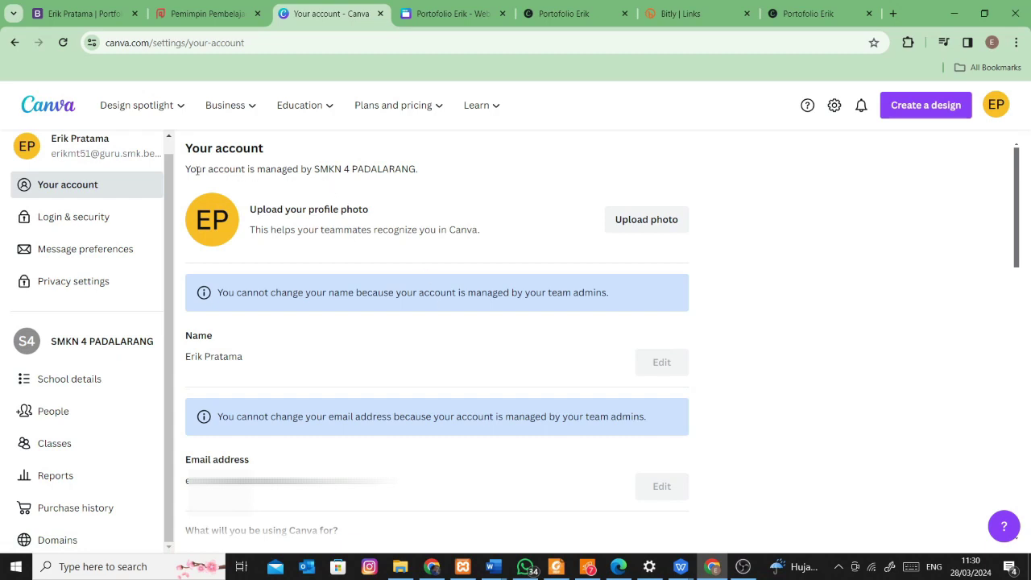
left_click_drag(198, 169, 515, 176)
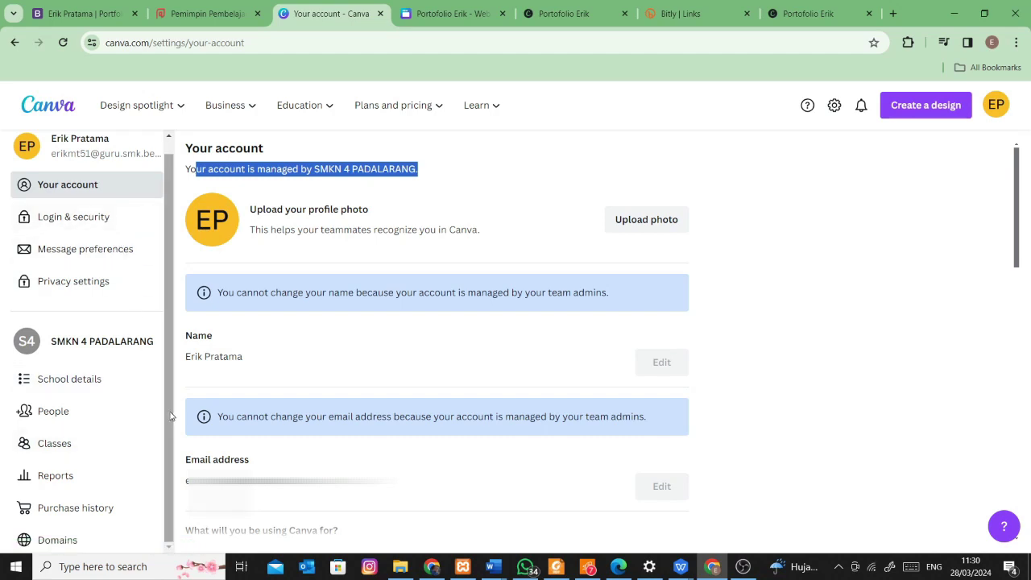
left_click(87, 382)
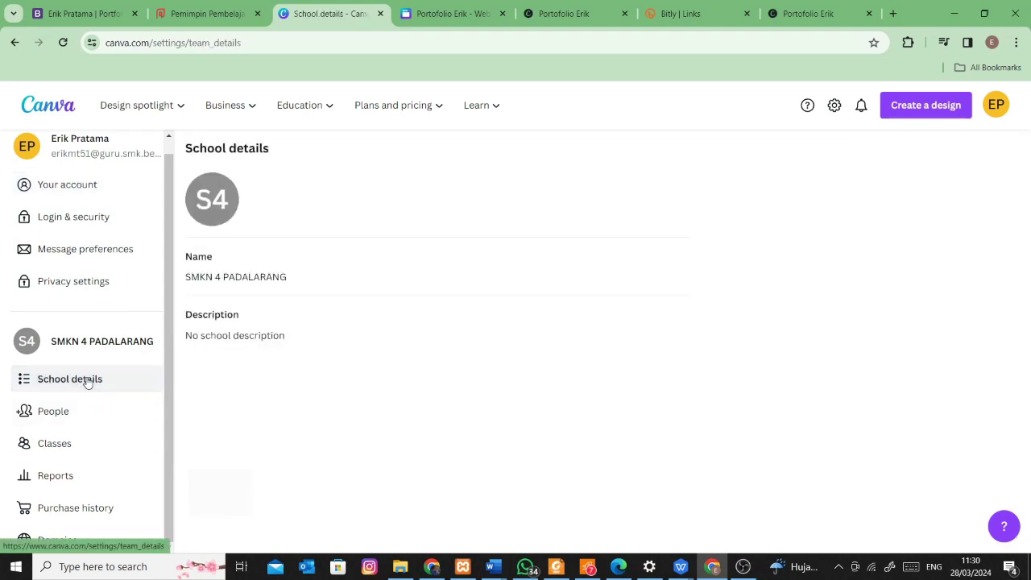
mouse_move(230, 104)
mouse_move(493, 116)
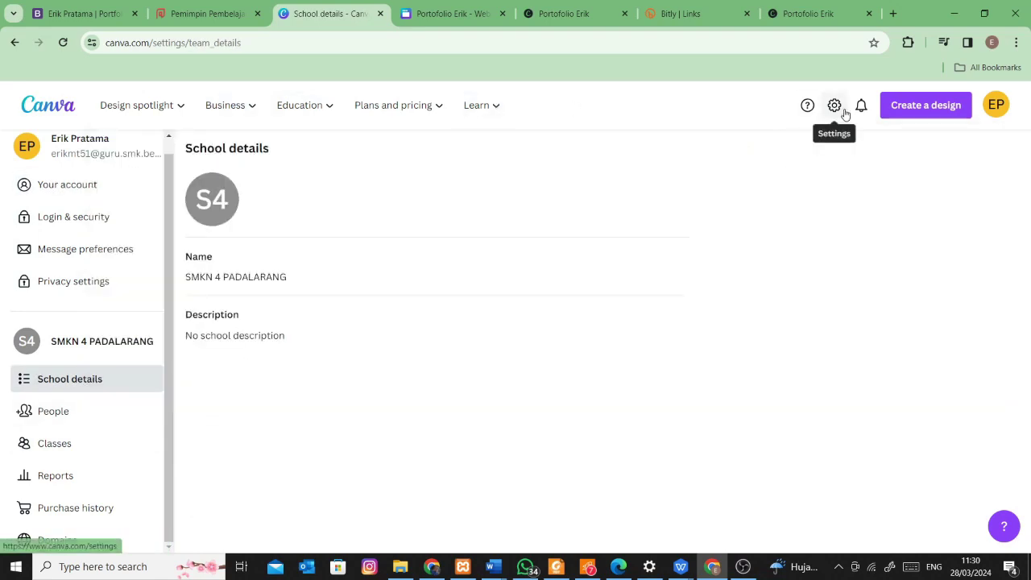
left_click(835, 105)
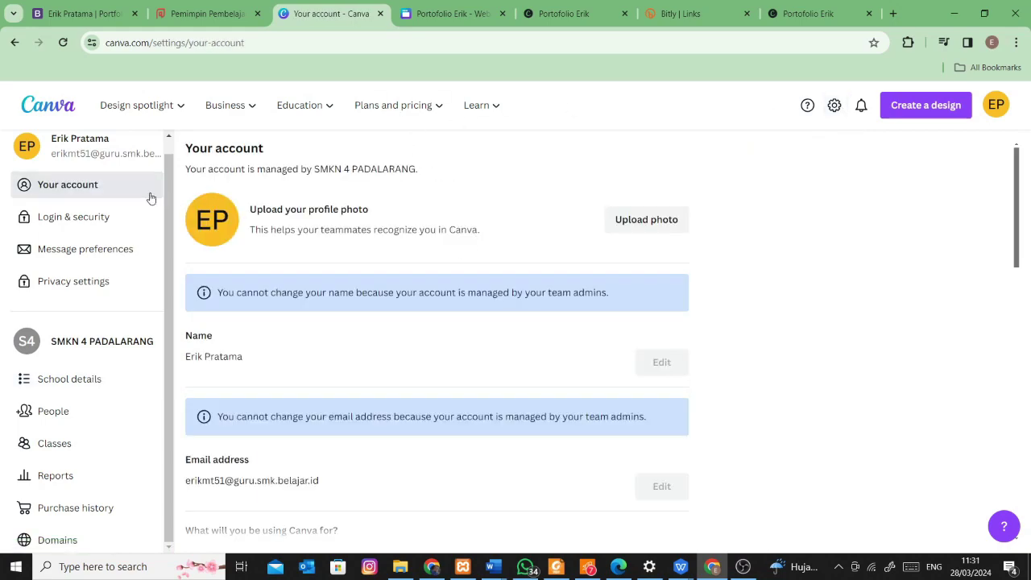
Review Login & security and Message preferences, then switch to the other Chrome window
left_click(75, 217)
scroll(562, 338, "down", 1)
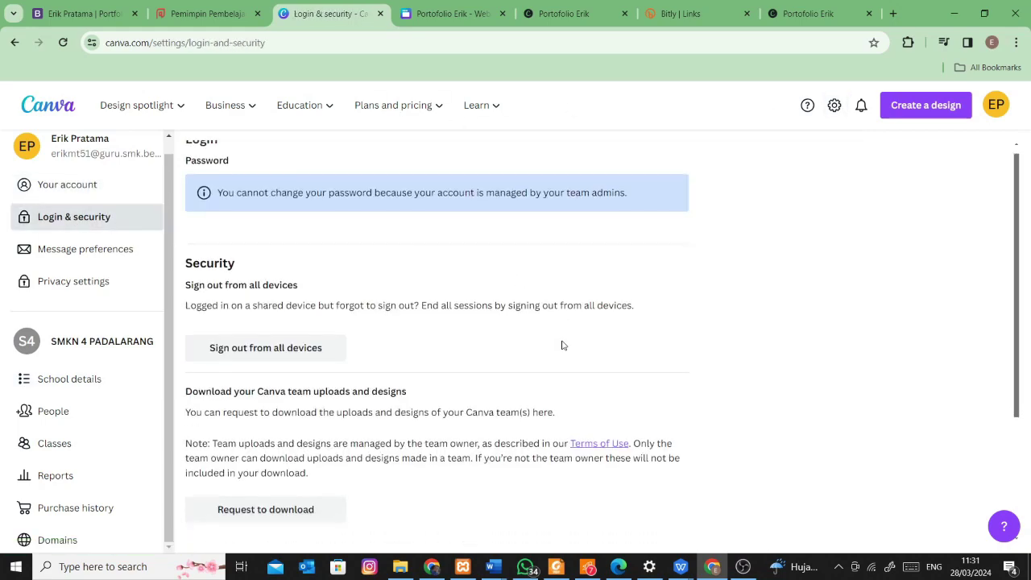
scroll(562, 346, "down", 3)
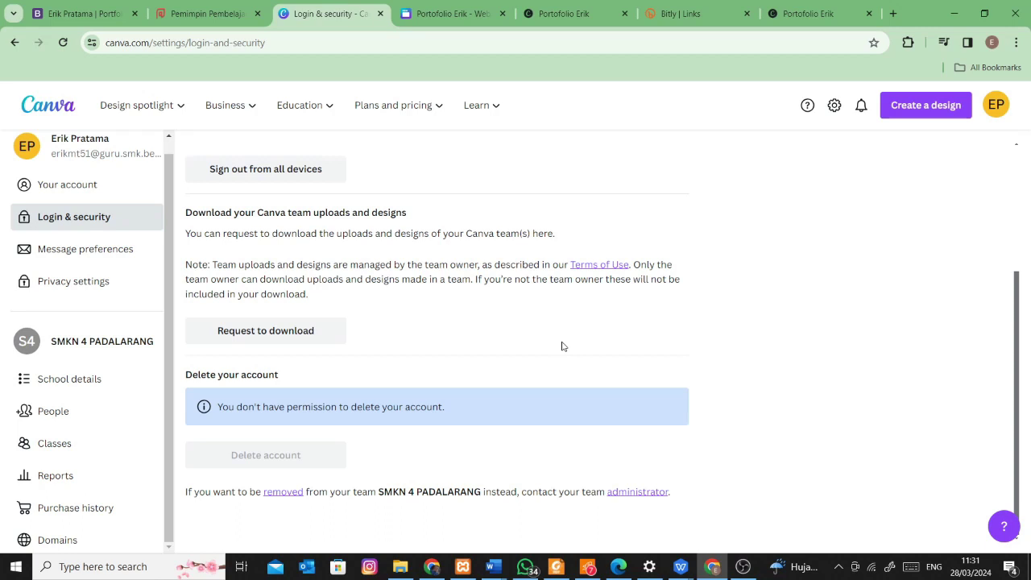
left_click(84, 250)
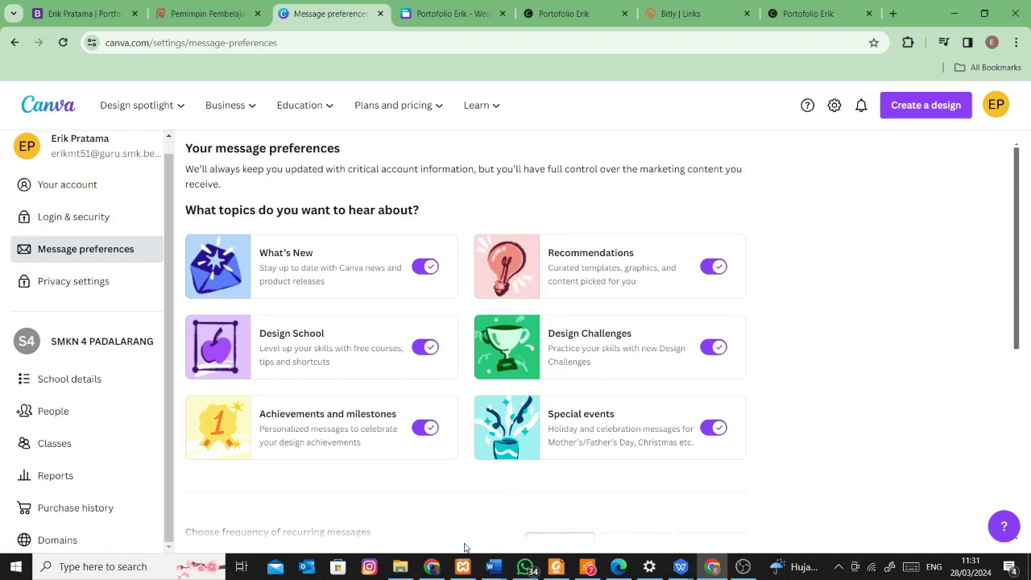
left_click(432, 565)
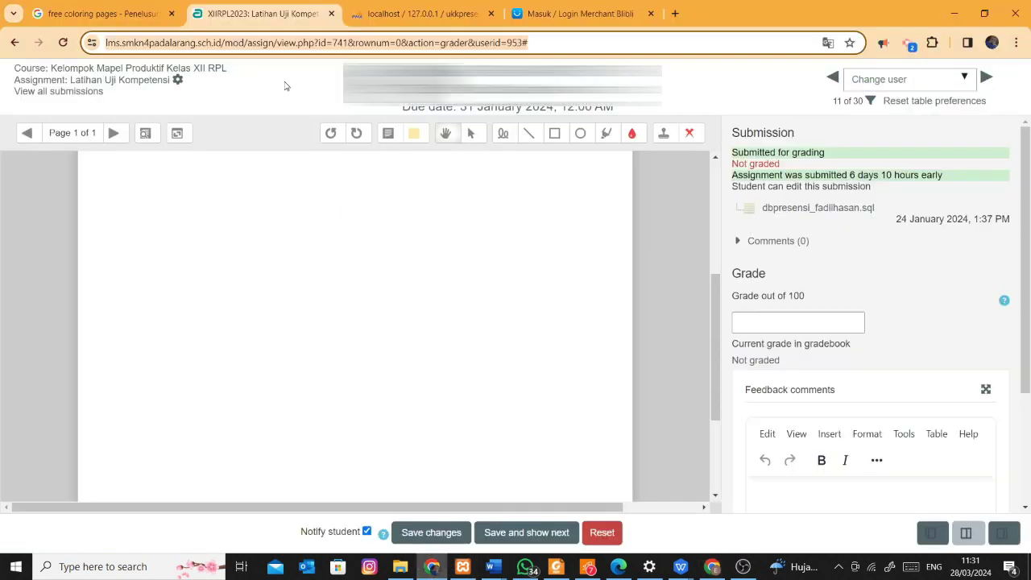
Reach canva.com via a Google search, then open a window for another Chrome profile
left_click(676, 11)
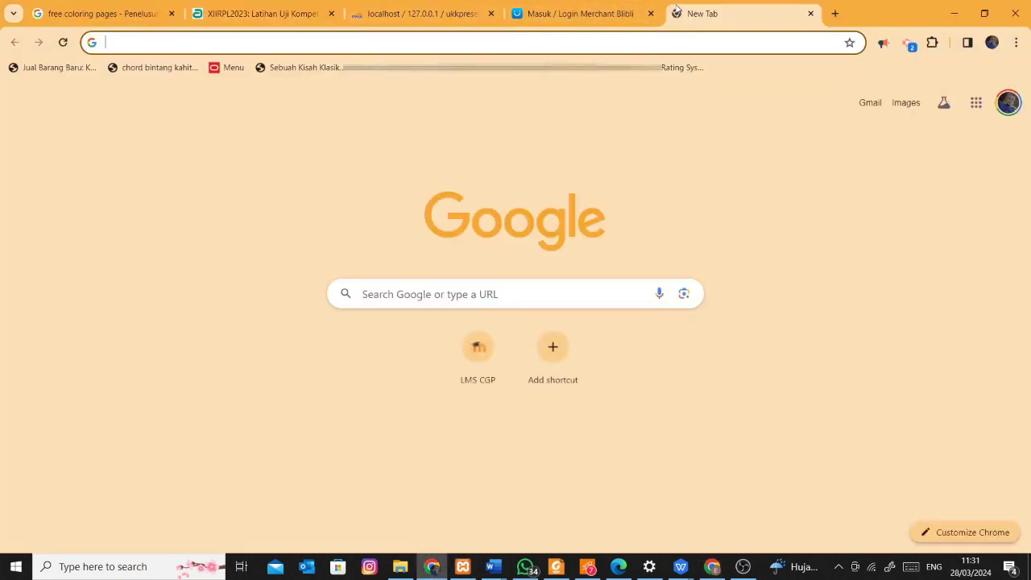
type("ca")
key("BackSpace")
key("BackSpace")
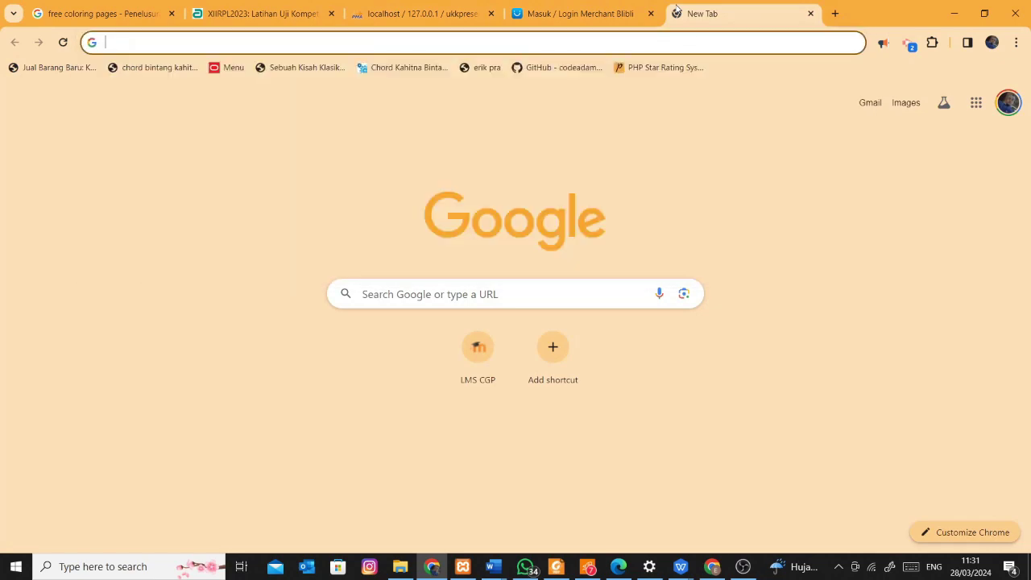
type("ca")
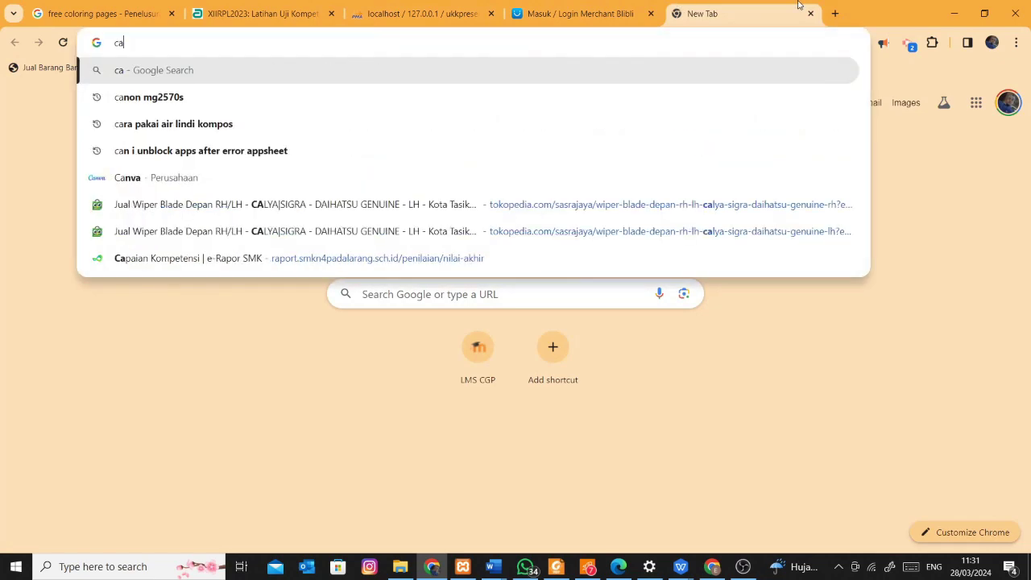
type("nva")
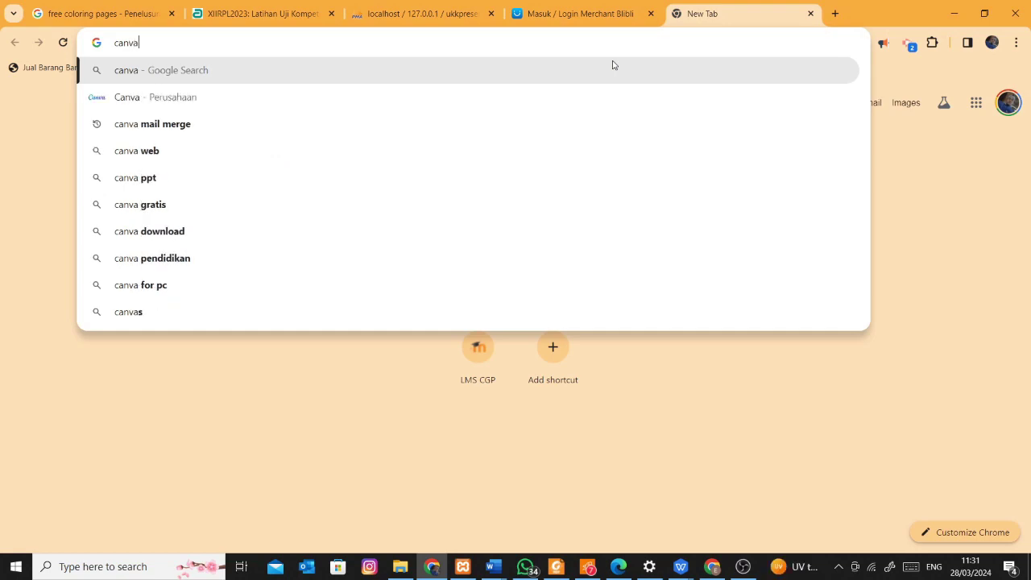
left_click(158, 101)
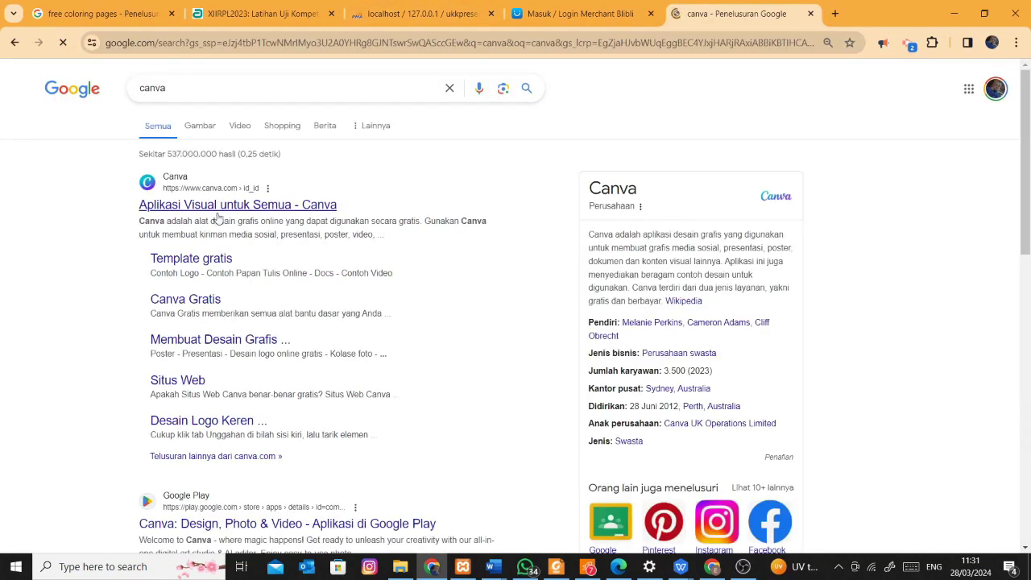
left_click(198, 208)
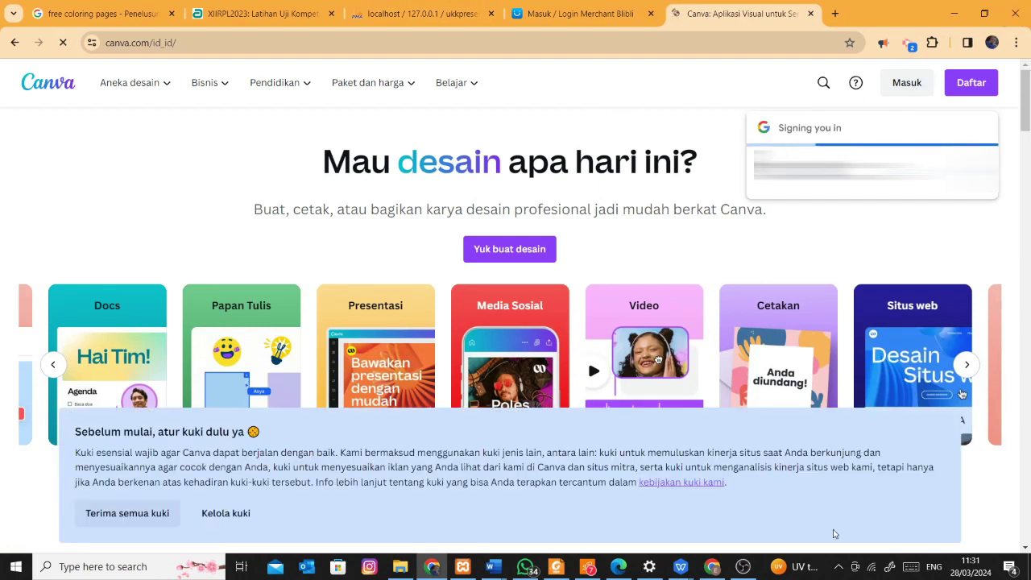
left_click(992, 43)
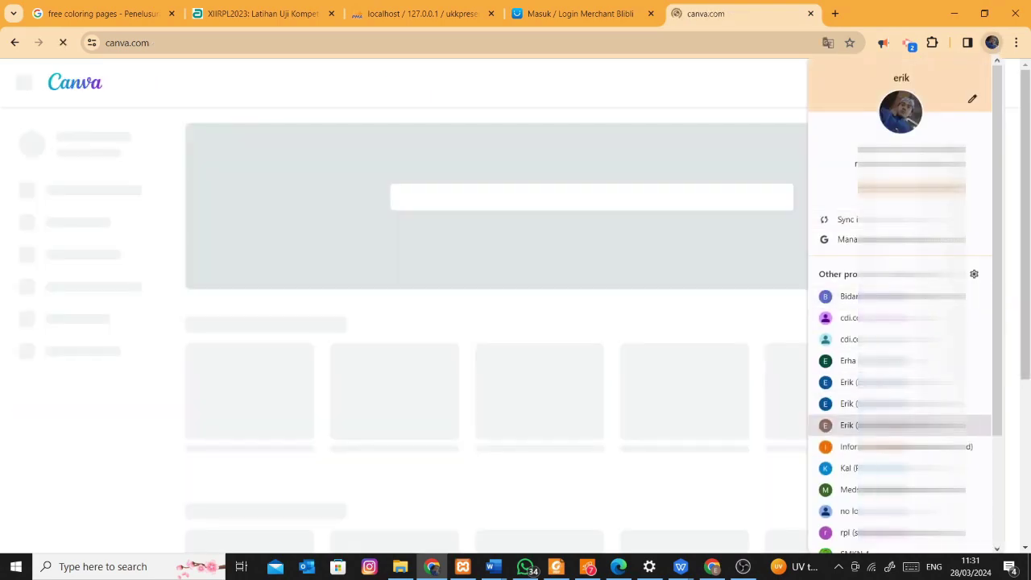
left_click(836, 377)
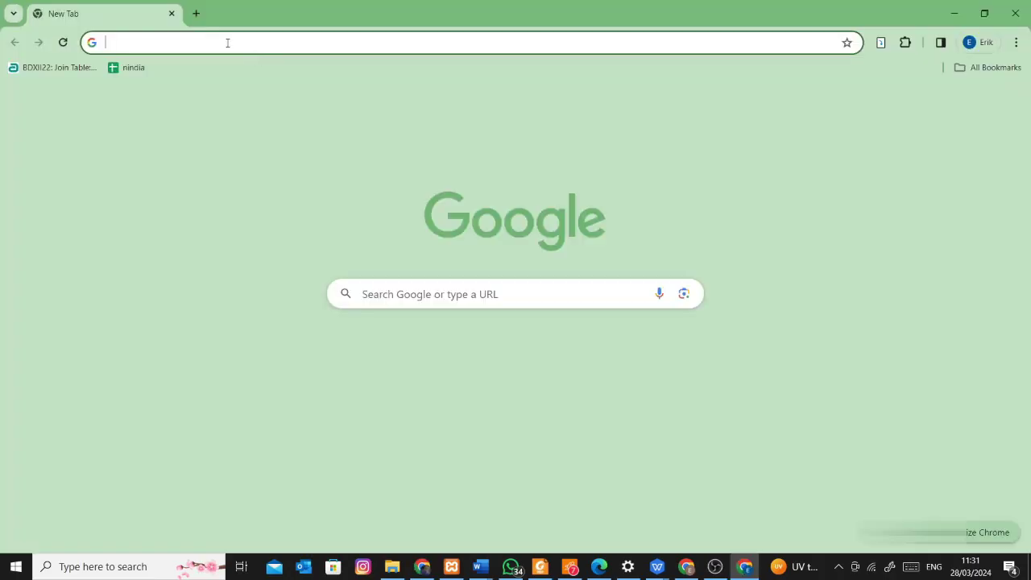
Go to canva.com, dismiss the coupon popup, and open the Orange Photographic website design from Recent designs
type("can")
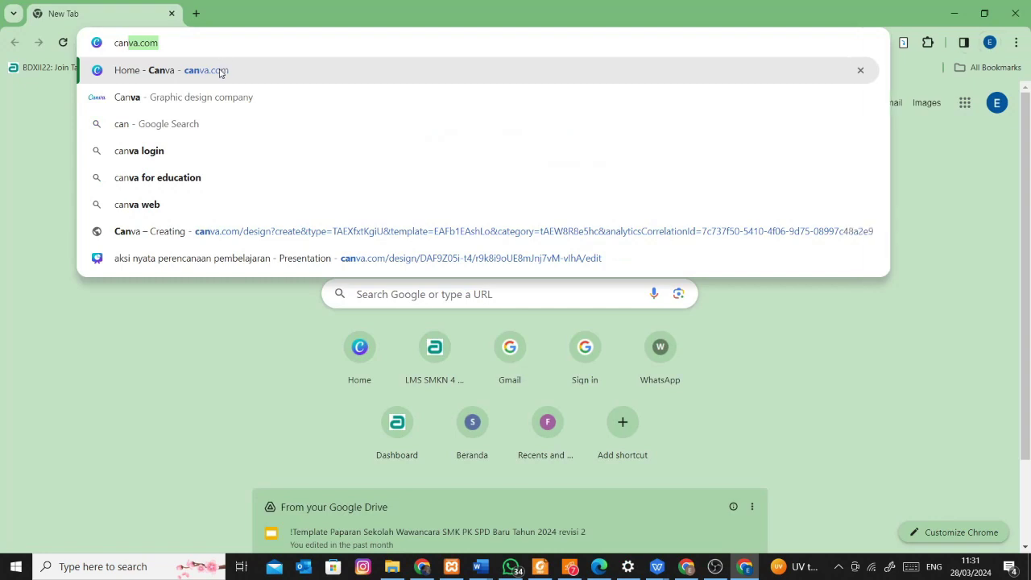
left_click(220, 72)
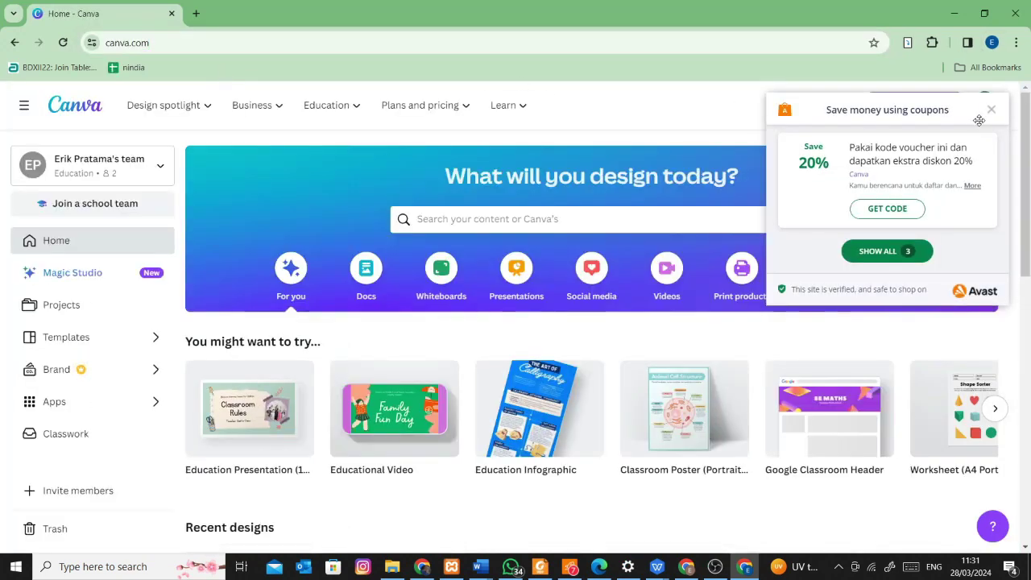
left_click(992, 109)
scroll(539, 407, "down", 5)
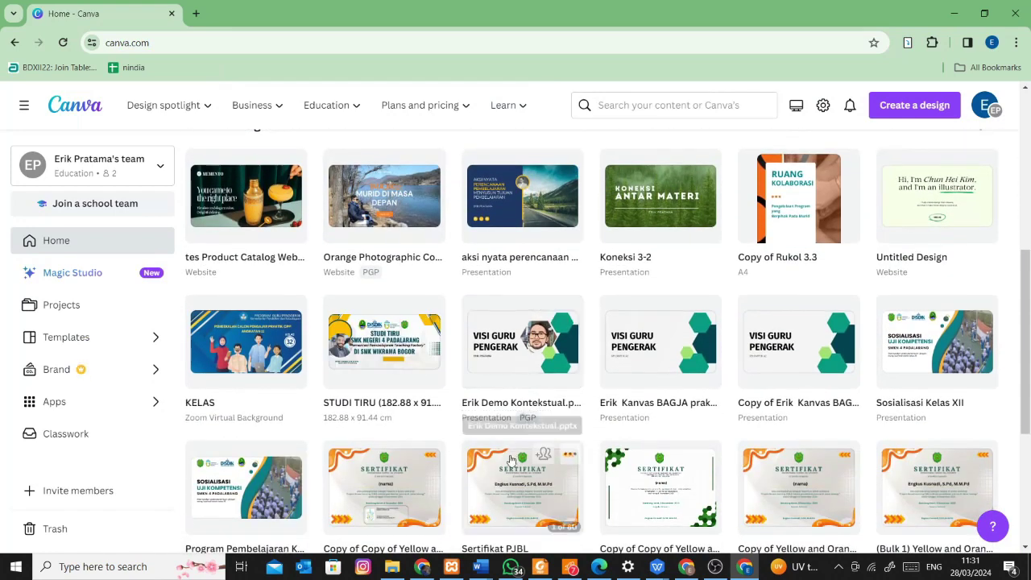
left_click(351, 229)
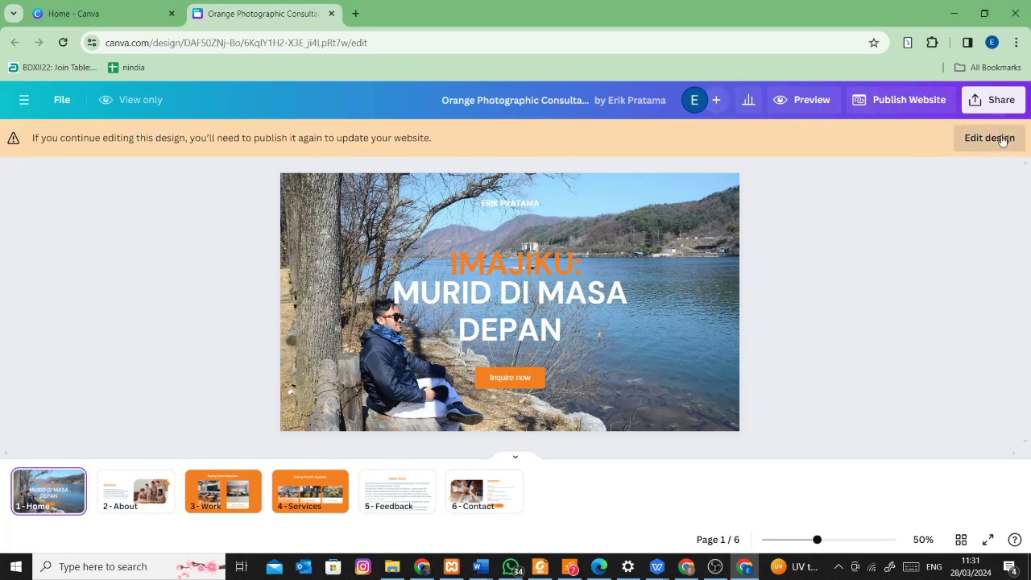
Review the Publish Website settings for profil.rhedu.my.id and cancel unpublishing so the site stays live
left_click(900, 100)
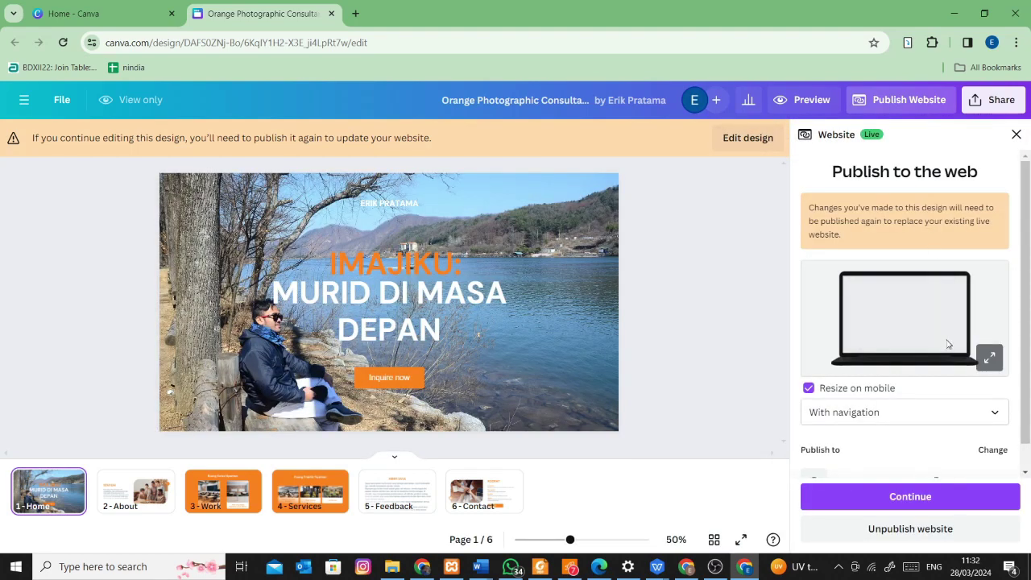
scroll(945, 362, "down", 1)
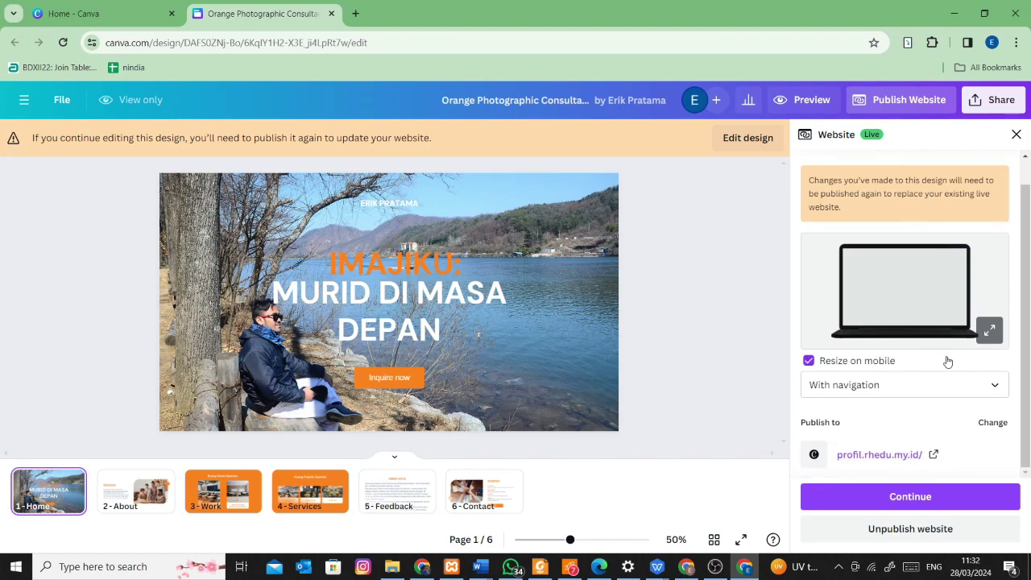
left_click(918, 530)
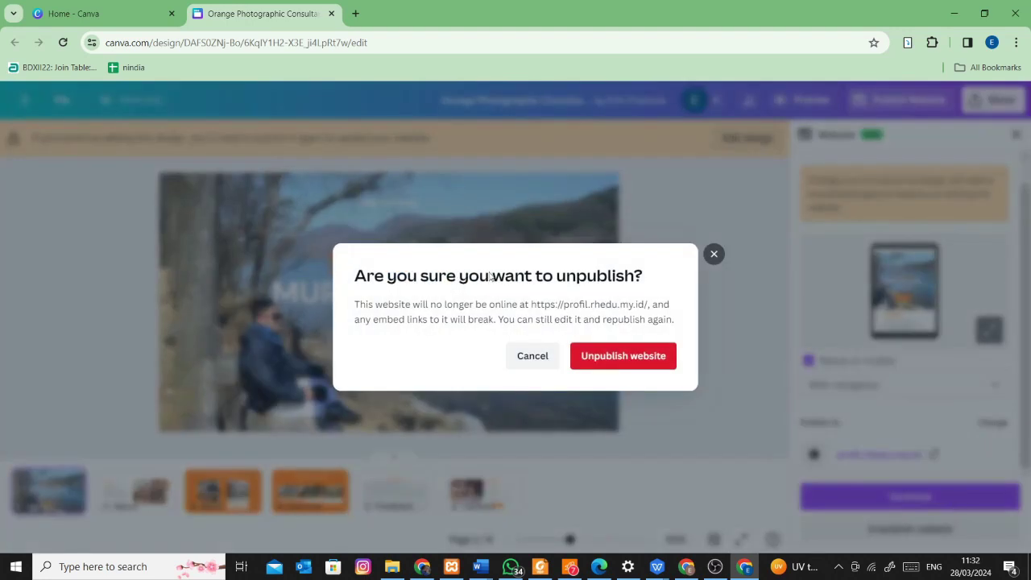
left_click(714, 253)
From the Canva home page's website design types, start a new Business Website design
left_click(121, 13)
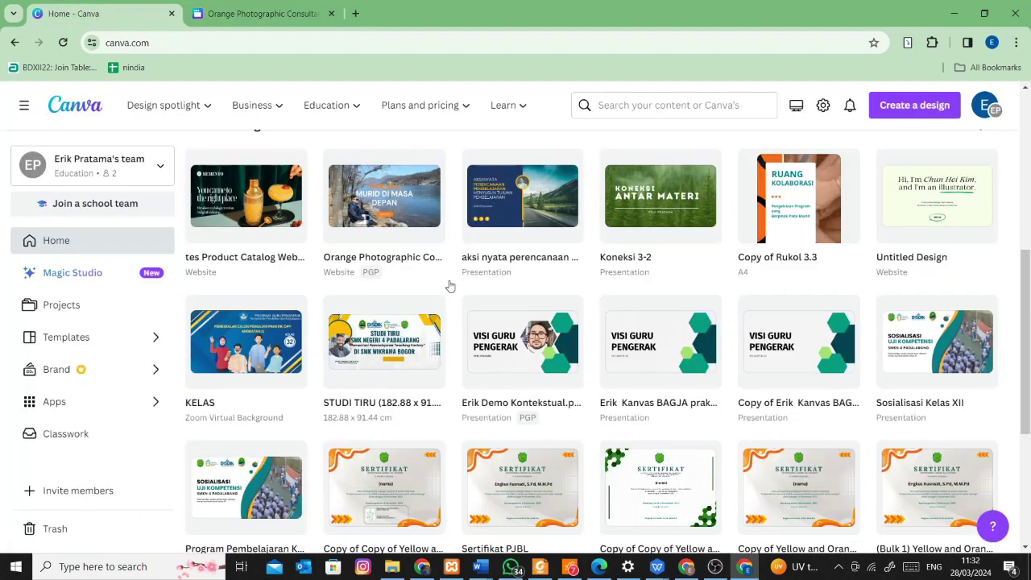
scroll(790, 329, "up", 4)
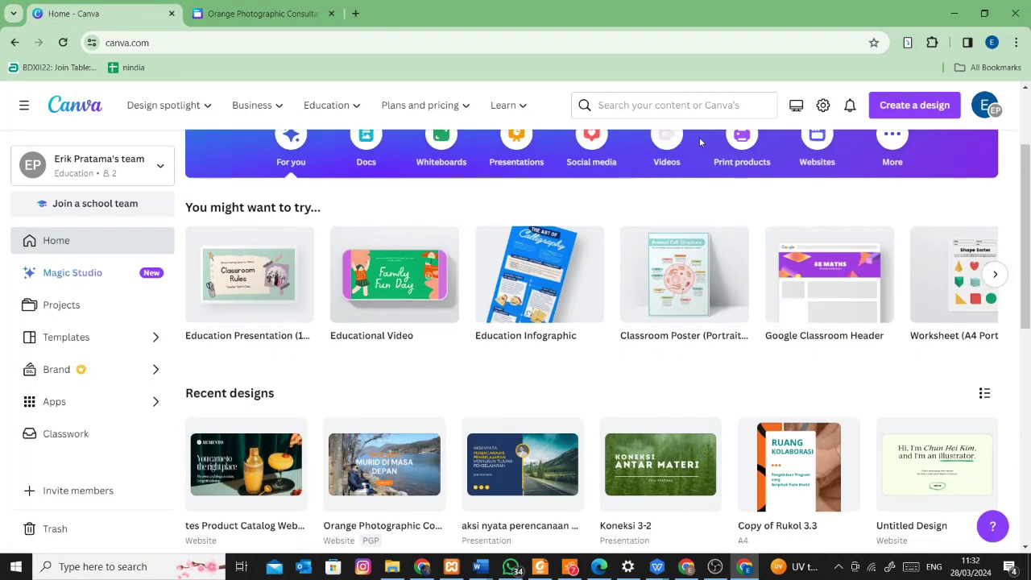
left_click(690, 105)
left_click(817, 141)
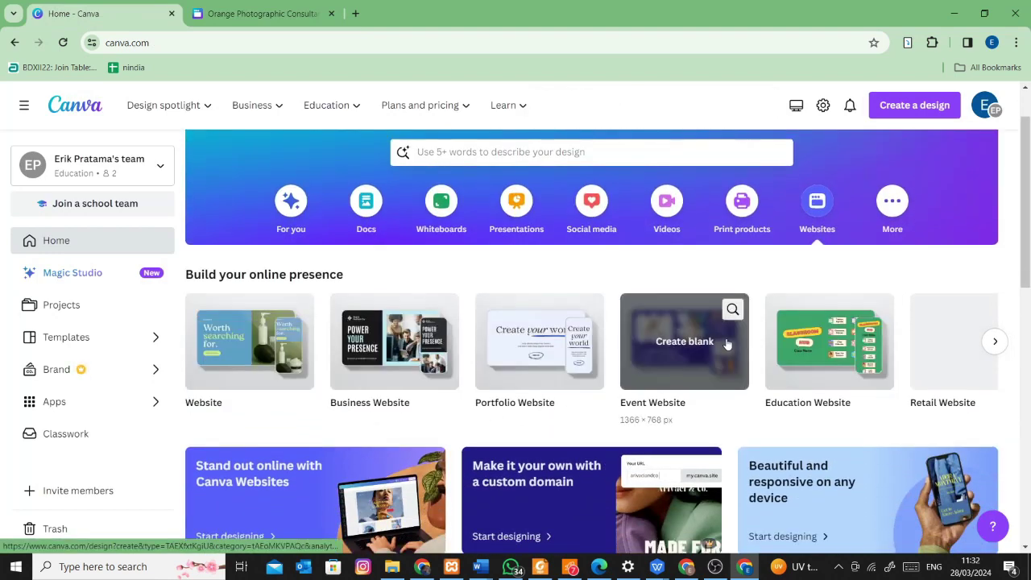
left_click(383, 347)
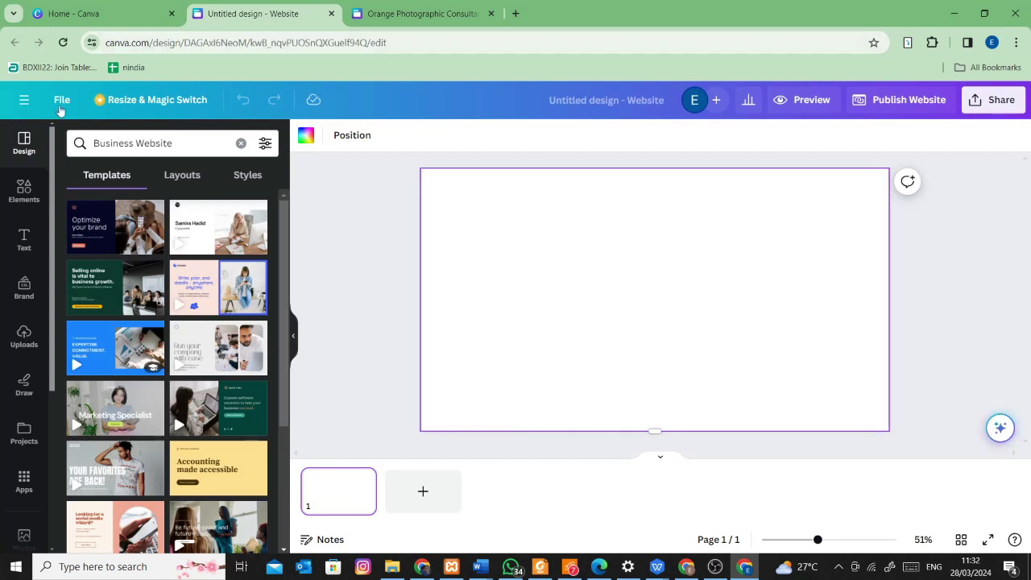
Apply all 6 pages of the Dark Blue and Orange template and bring up Publish Website
left_click(111, 231)
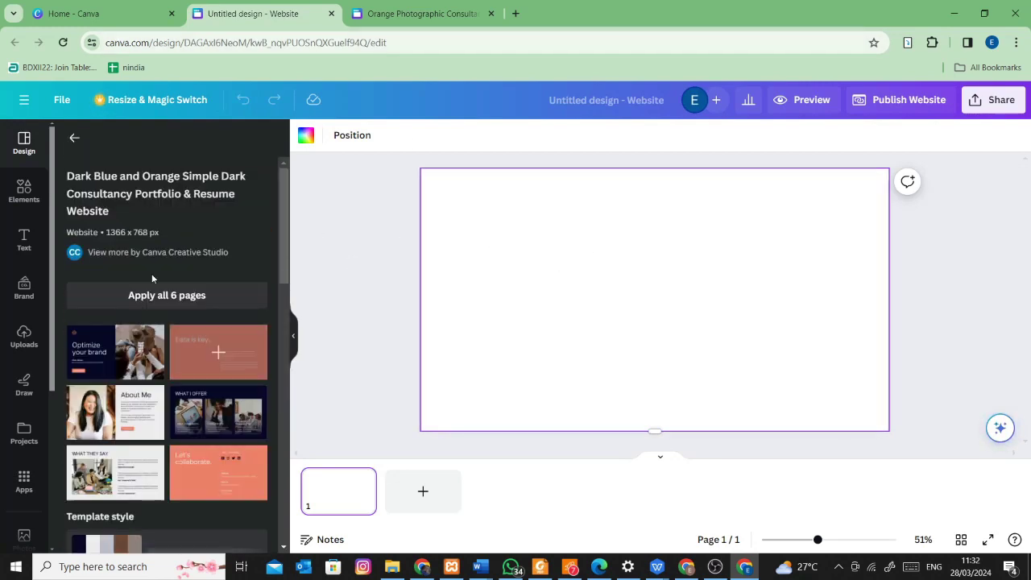
left_click(179, 298)
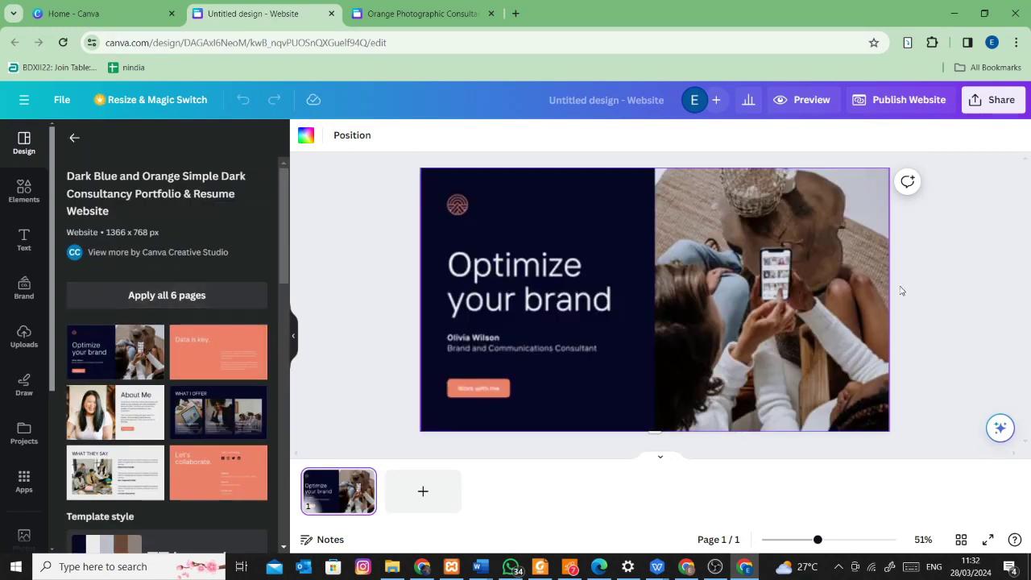
left_click(903, 101)
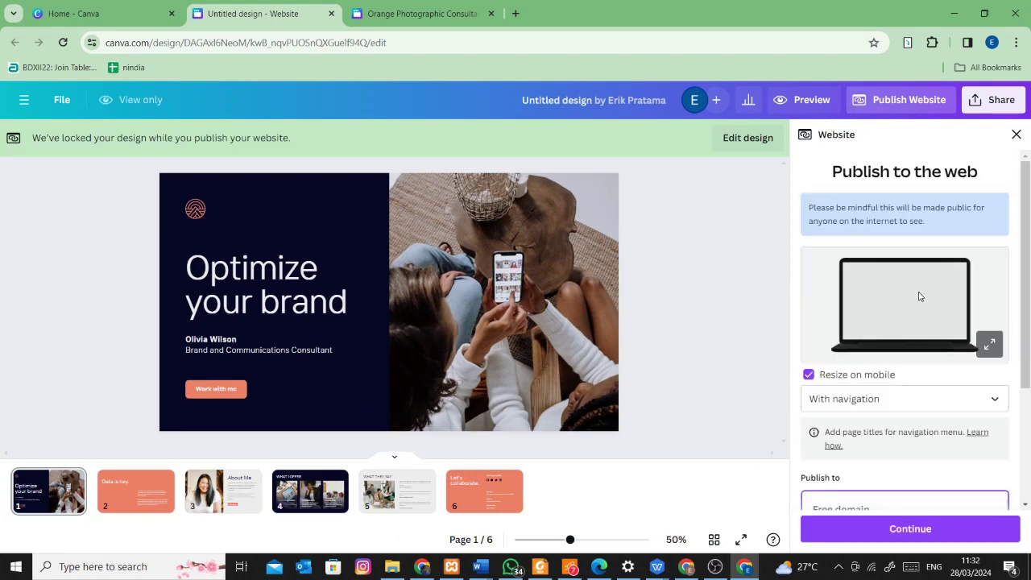
Choose Use my existing domain in the Website publishing panel, then open a new Chrome tab
scroll(868, 354, "down", 3)
scroll(958, 363, "down", 1)
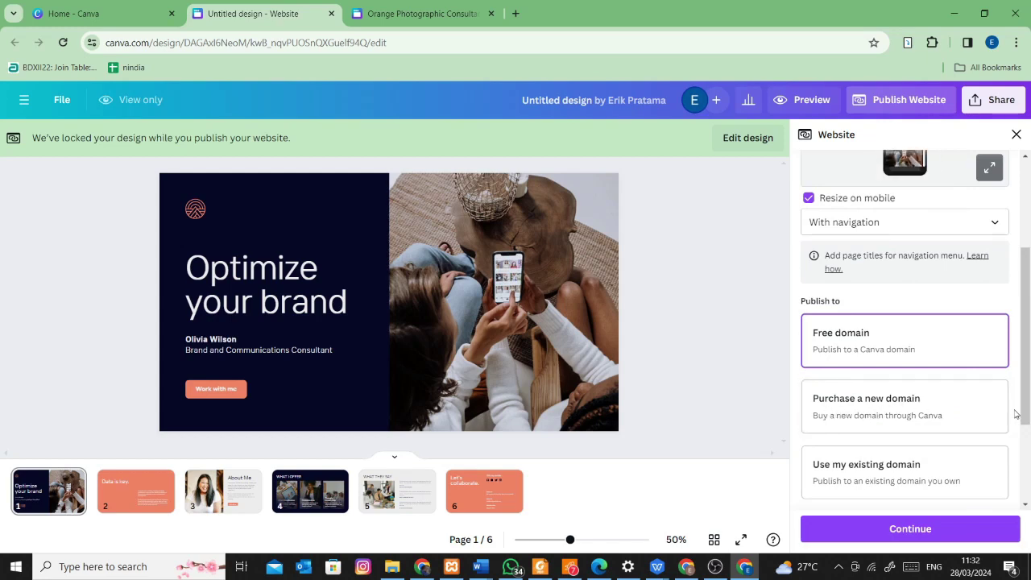
scroll(1027, 418, "down", 1)
scroll(1026, 418, "down", 1)
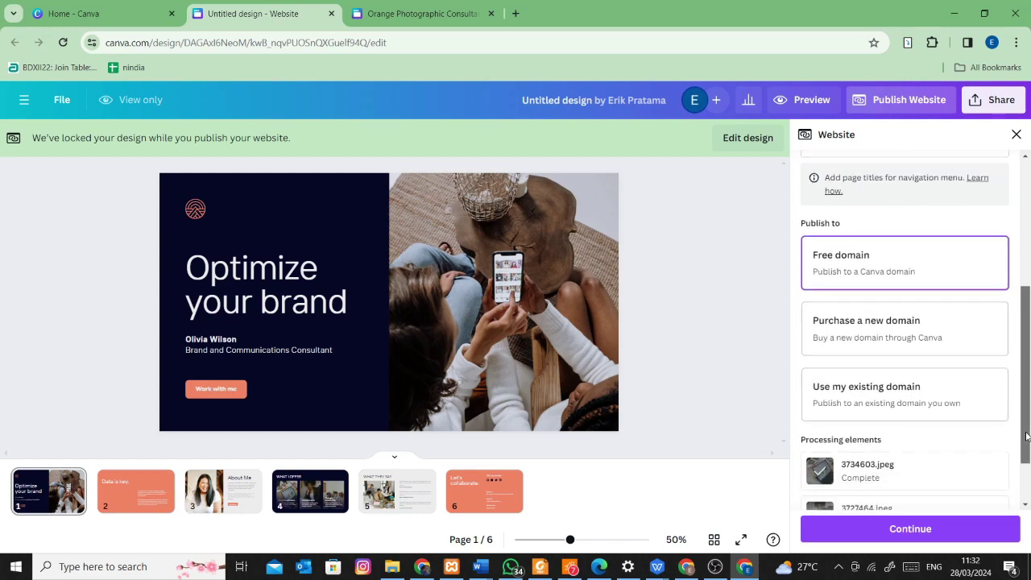
left_click(903, 399)
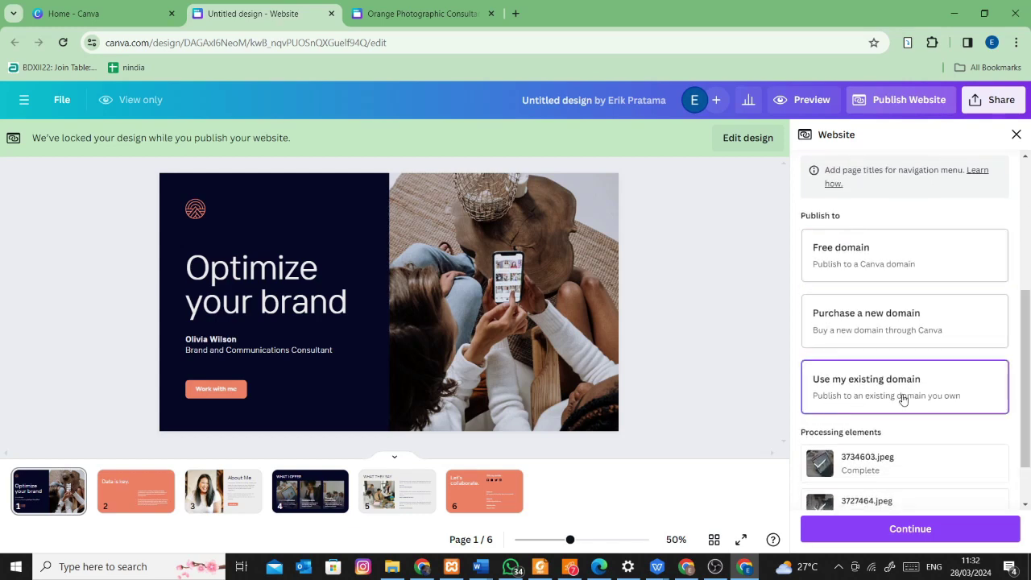
scroll(903, 399, "down", 2)
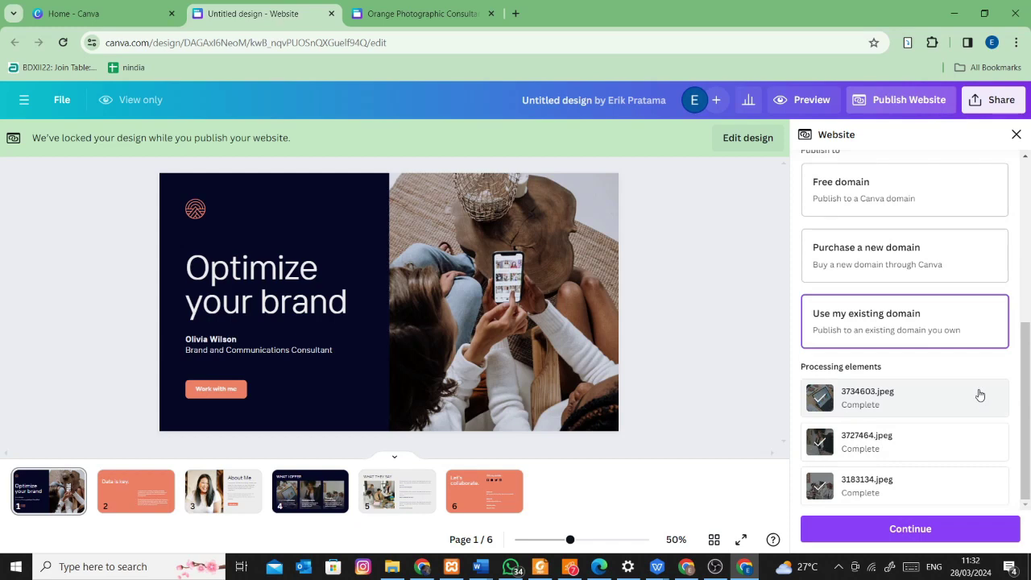
left_click(516, 14)
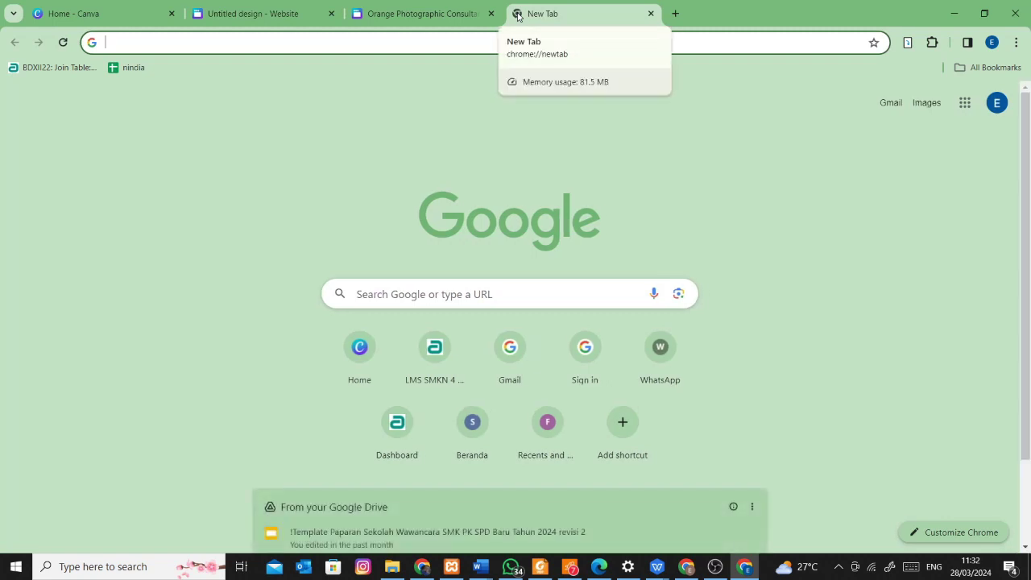
Load the live site profil.rhedu.my.id from the address bar suggestion
type("profil")
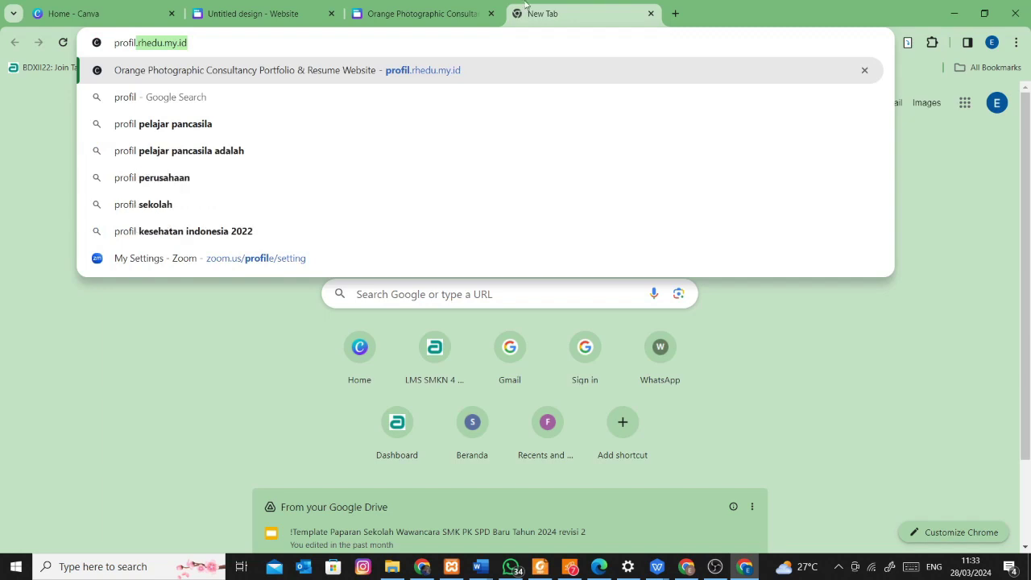
left_click(388, 45)
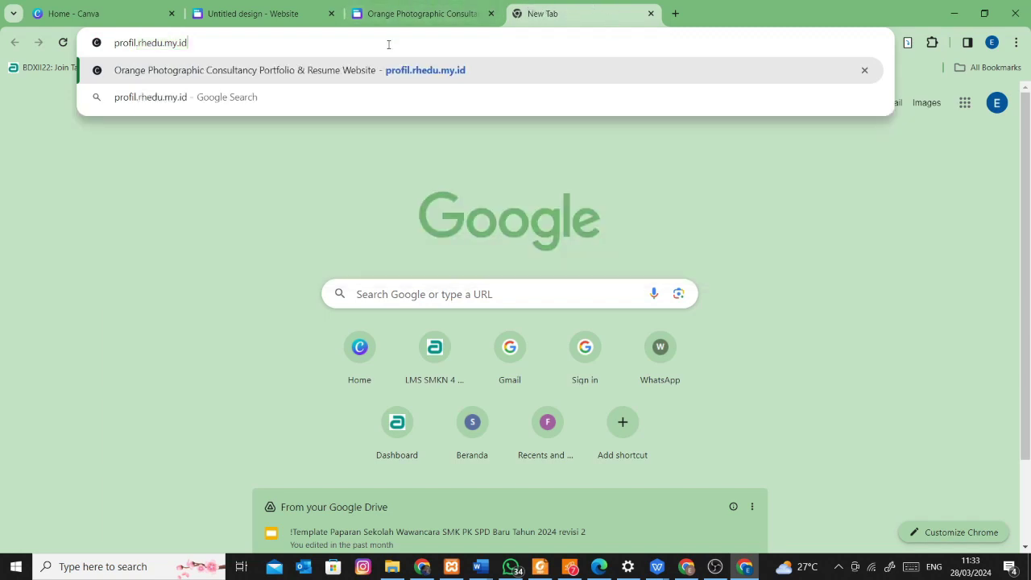
key("Return")
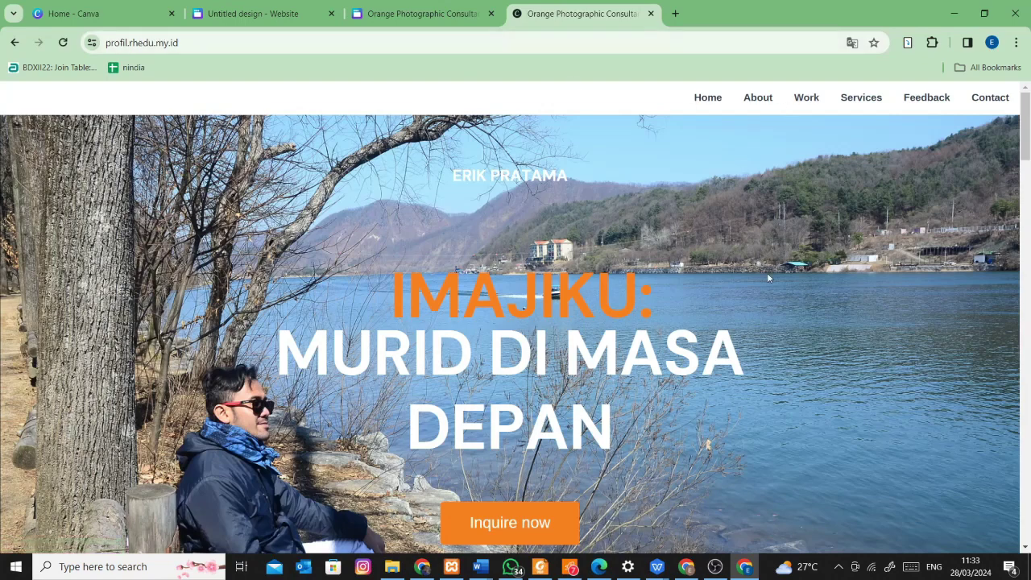
Jump to the live site's About section and scroll through the page to check it
left_click(758, 97)
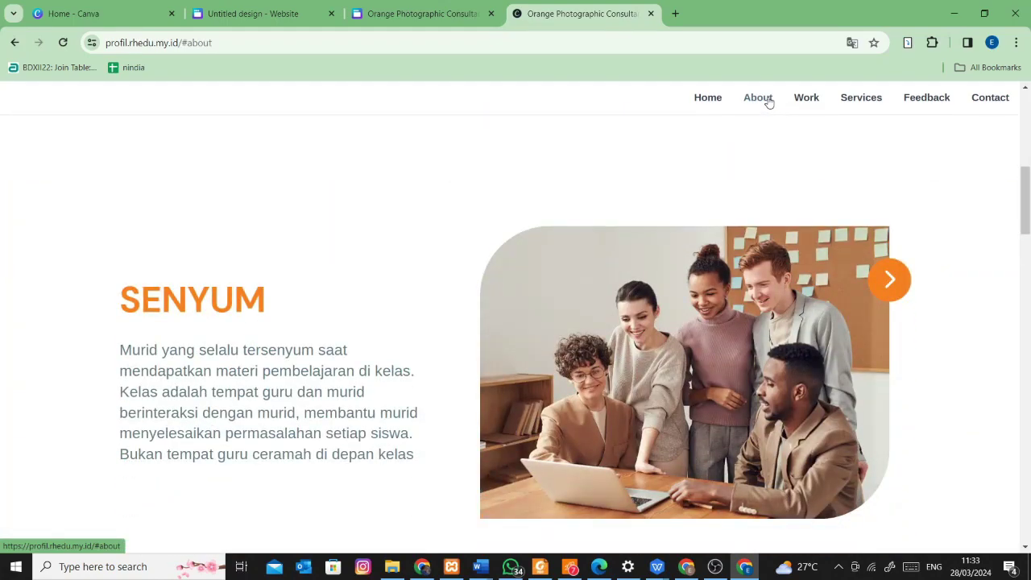
scroll(783, 230, "up", 5)
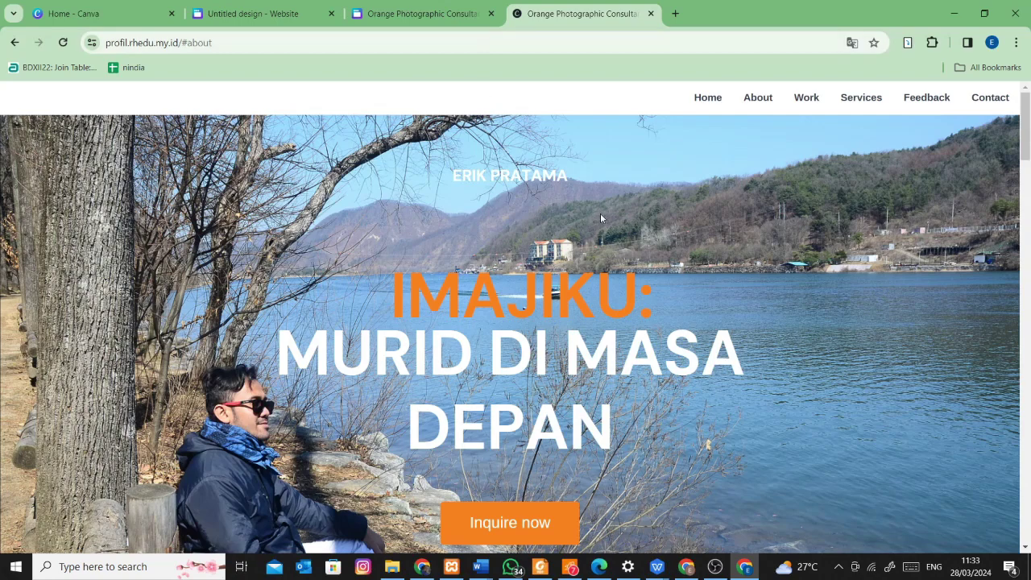
scroll(638, 161, "down", 2)
scroll(653, 285, "up", 2)
scroll(653, 285, "down", 3)
scroll(655, 290, "down", 8)
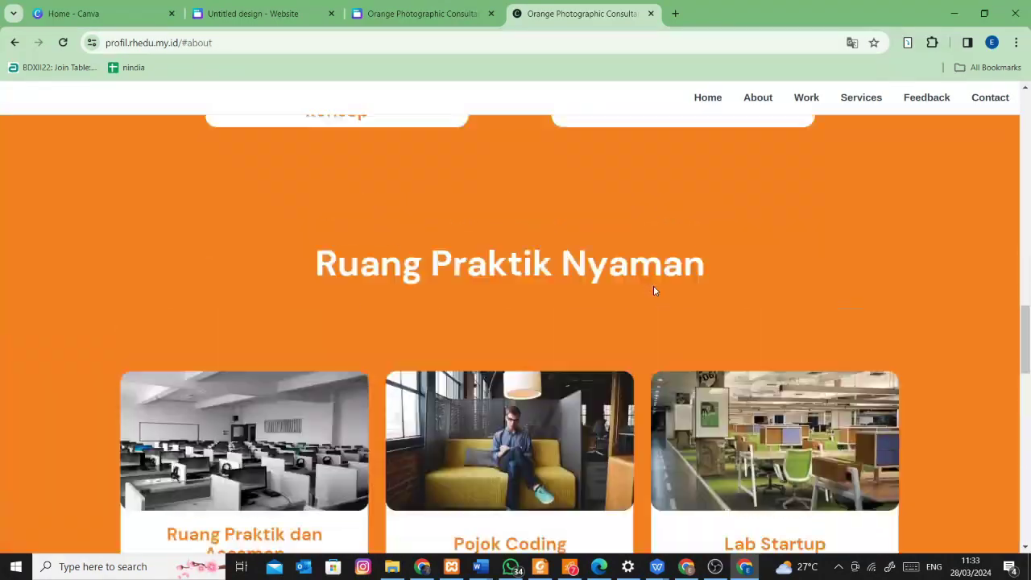
scroll(653, 285, "up", 7)
scroll(654, 280, "down", 6)
scroll(653, 279, "up", 6)
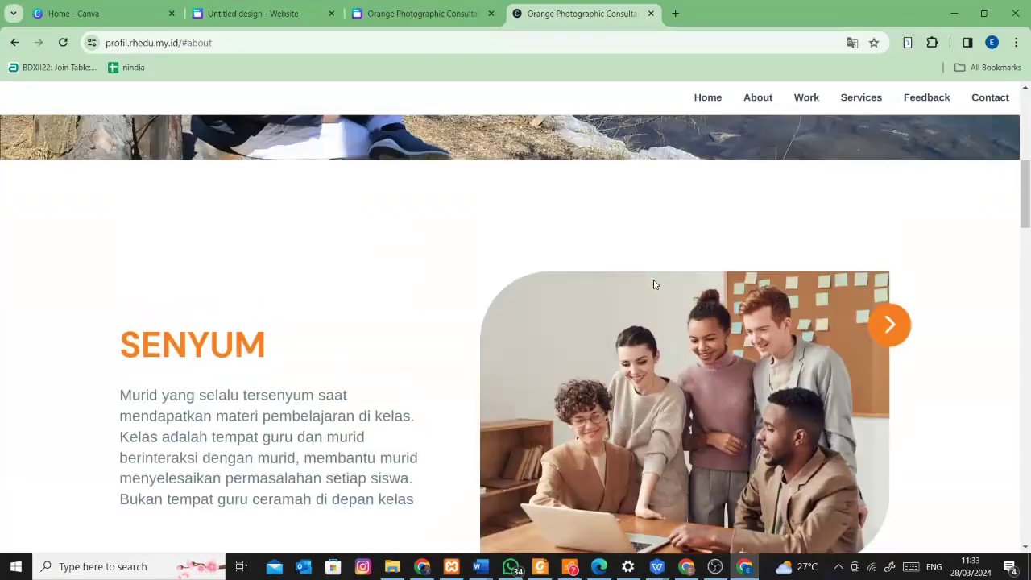
scroll(653, 279, "down", 5)
left_click_drag(1021, 281, 1027, 103)
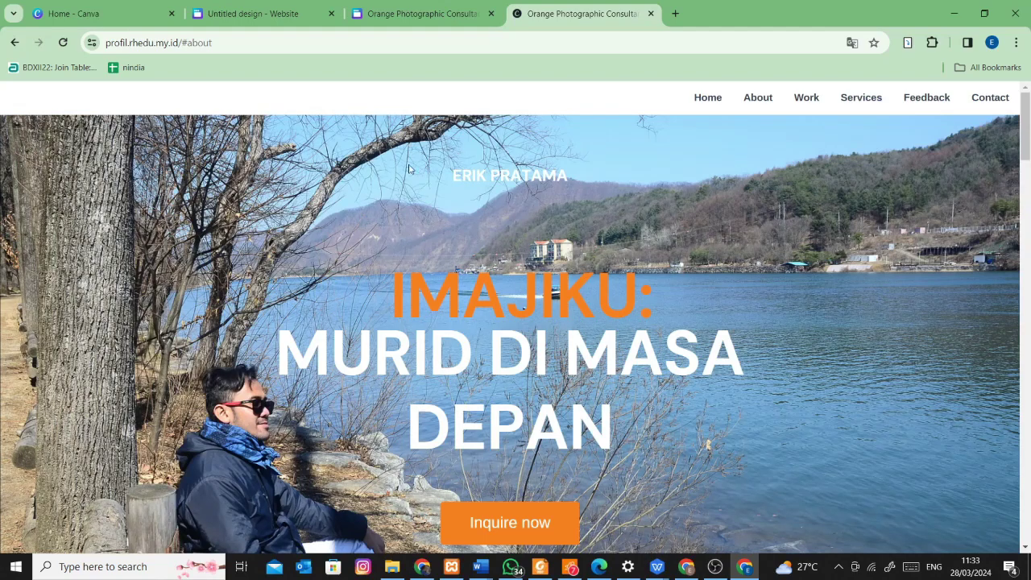
scroll(529, 317, "down", 10)
scroll(530, 317, "up", 10)
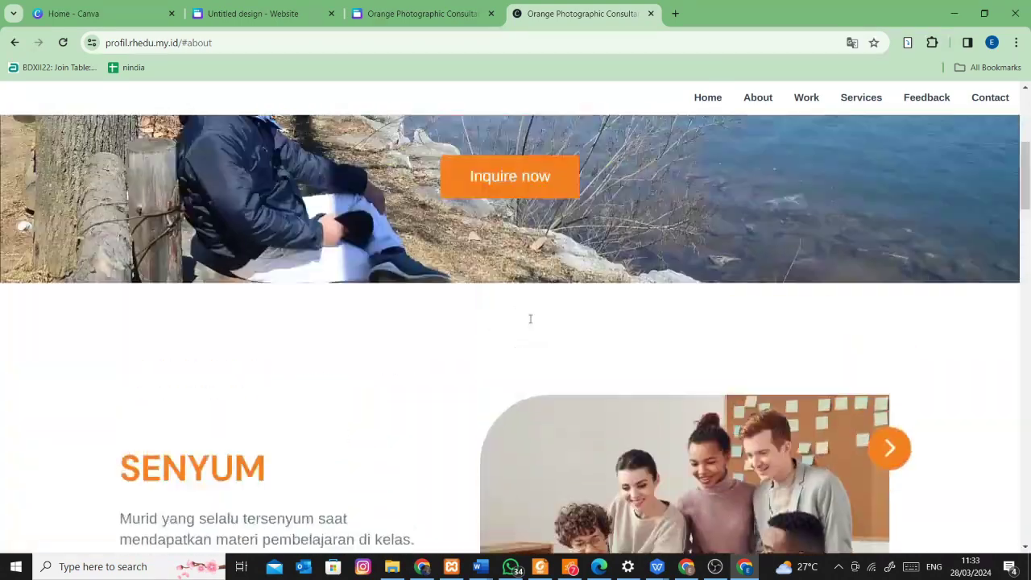
scroll(530, 317, "down", 15)
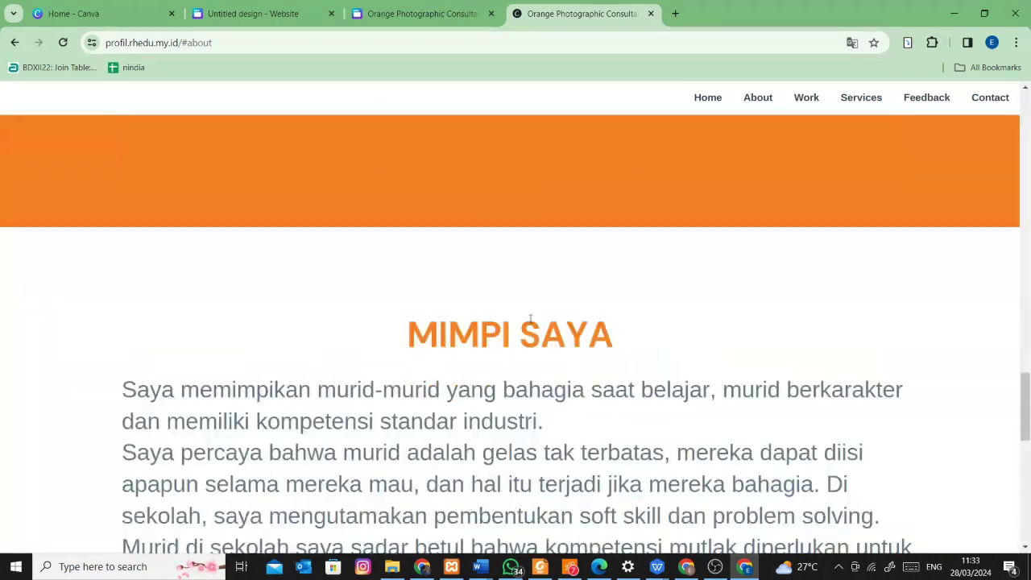
scroll(524, 338, "up", 15)
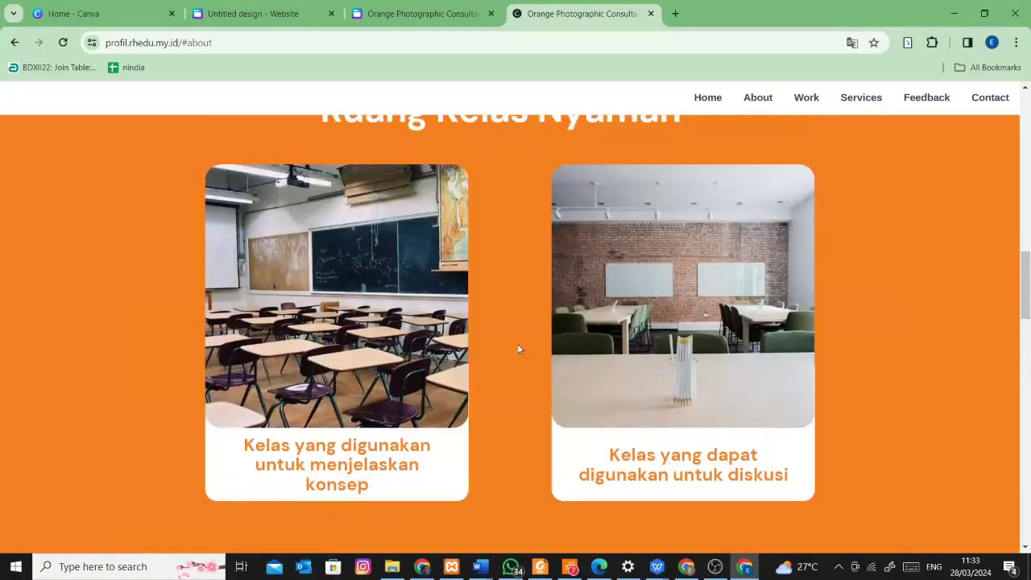
scroll(505, 342, "down", 15)
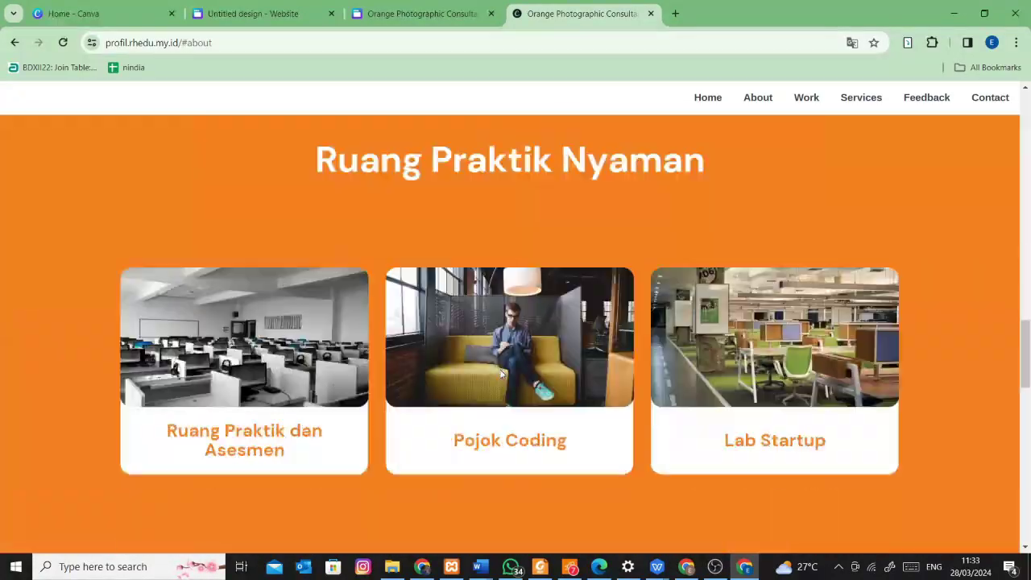
scroll(488, 412, "down", 2)
scroll(483, 414, "up", 15)
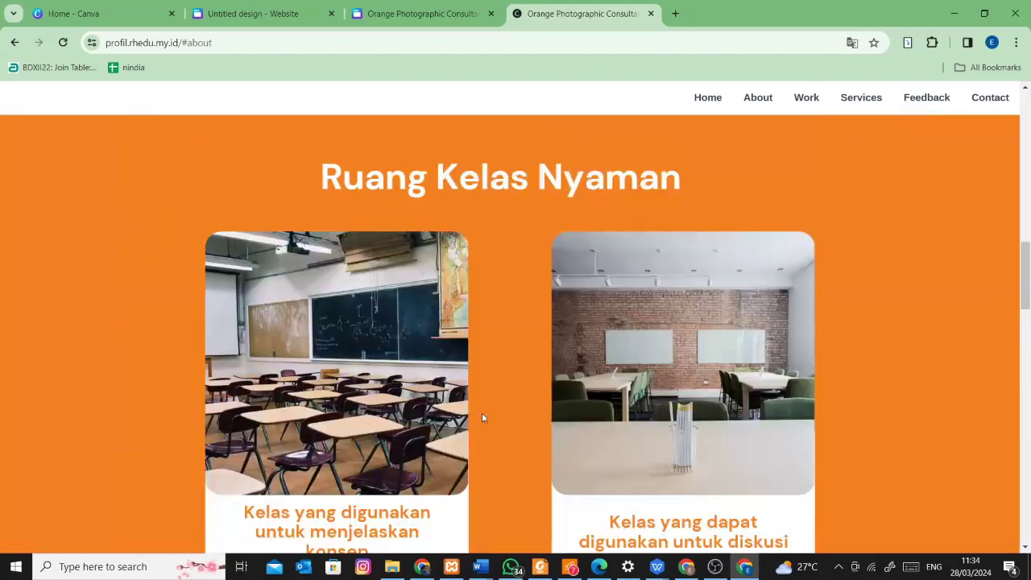
scroll(481, 413, "up", 2)
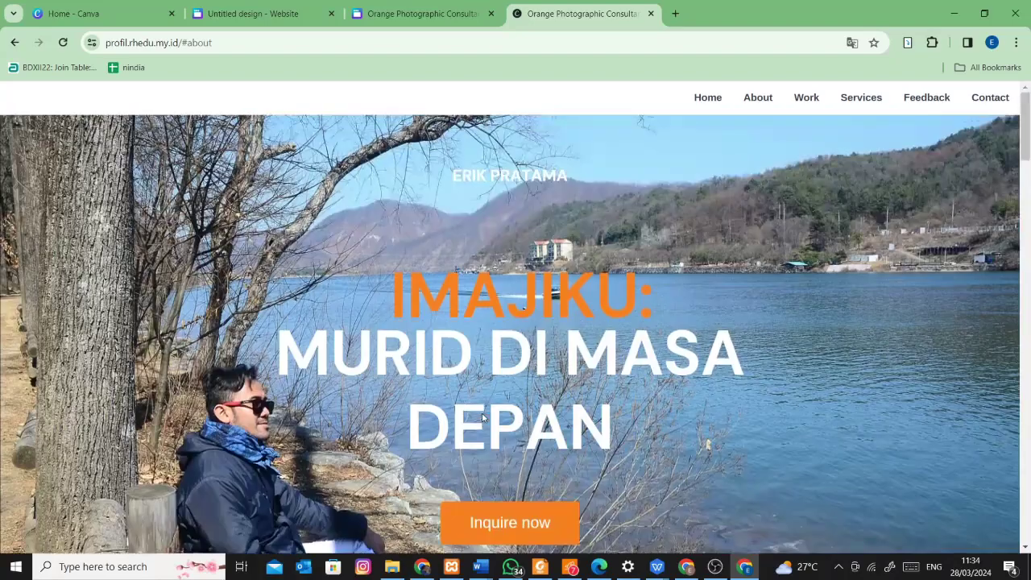
Test the About link once more, then return to the Canva design's publishing settings
left_click(763, 97)
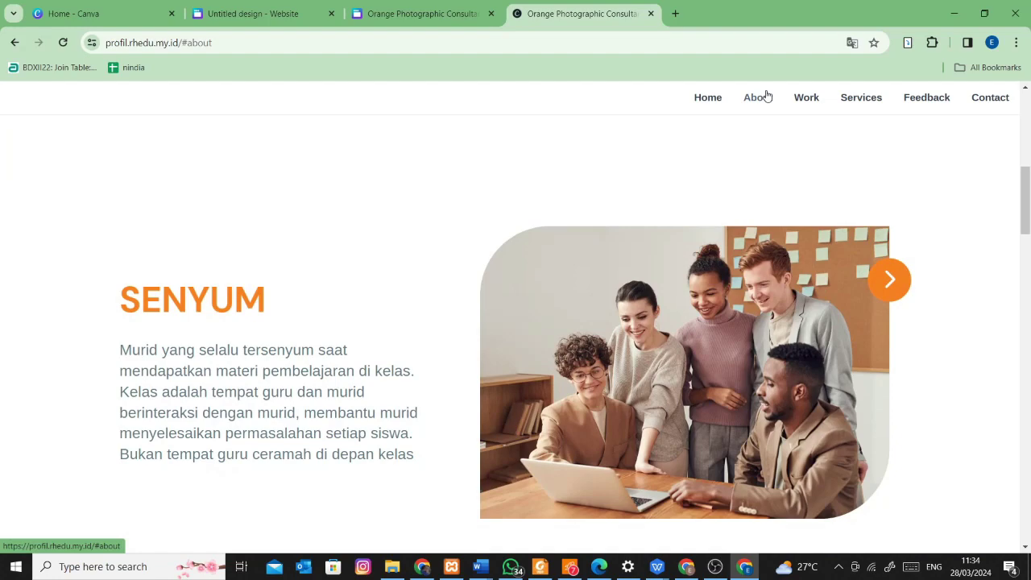
scroll(692, 190, "up", 5)
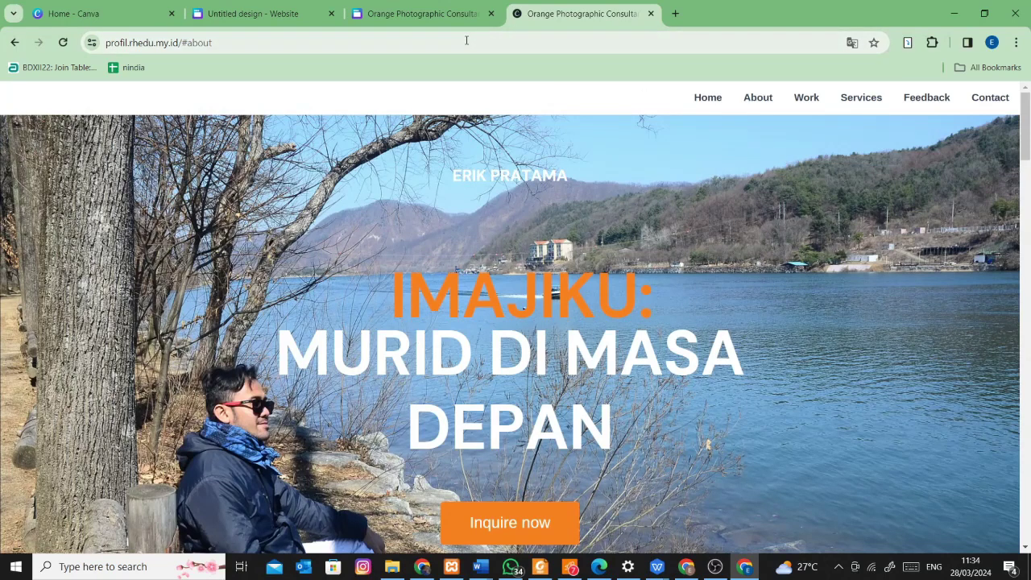
left_click(407, 14)
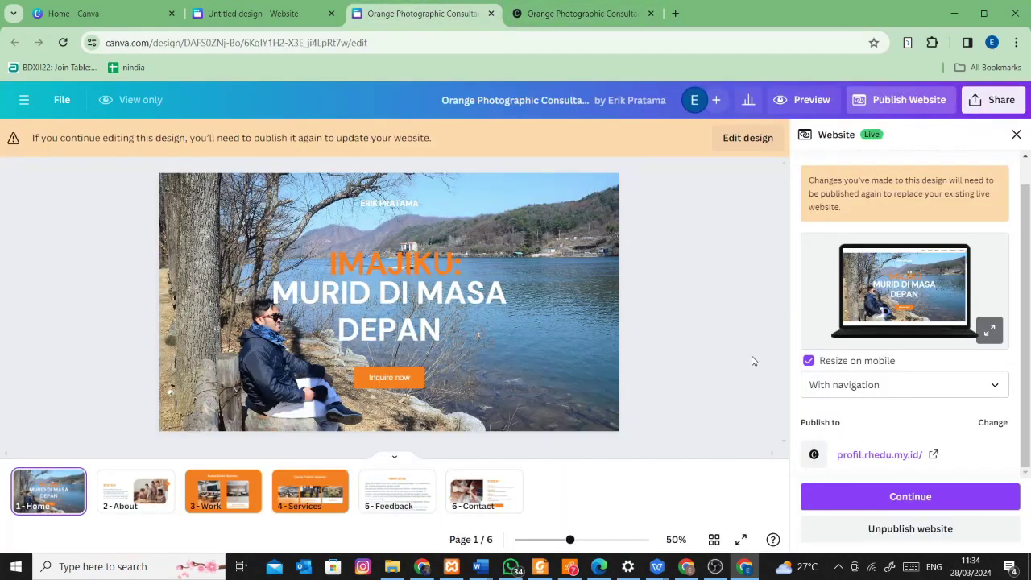
Switch to the Canva window, go home, and open the Portofolio Erik design from Recent designs
left_click(686, 567)
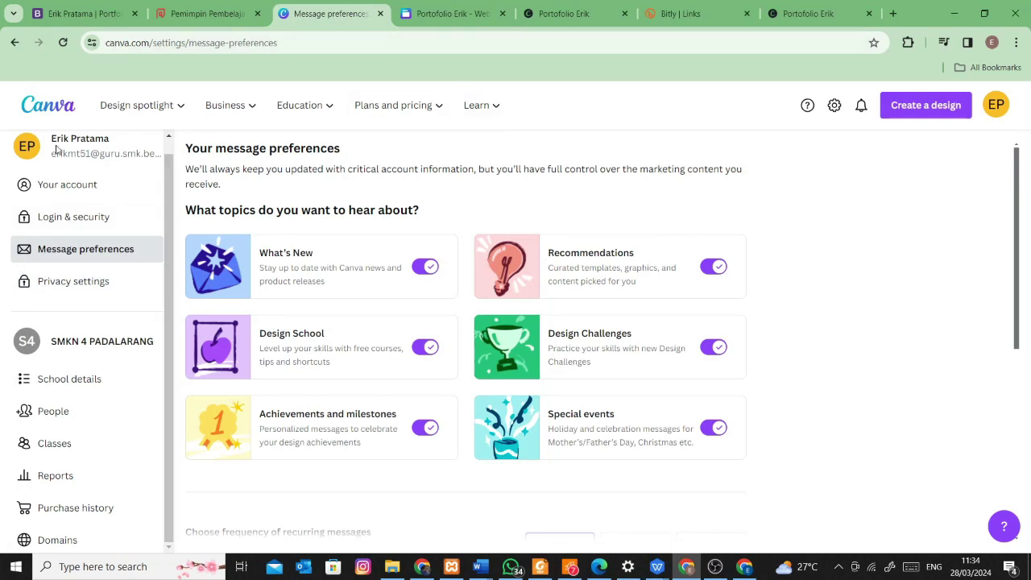
left_click(62, 109)
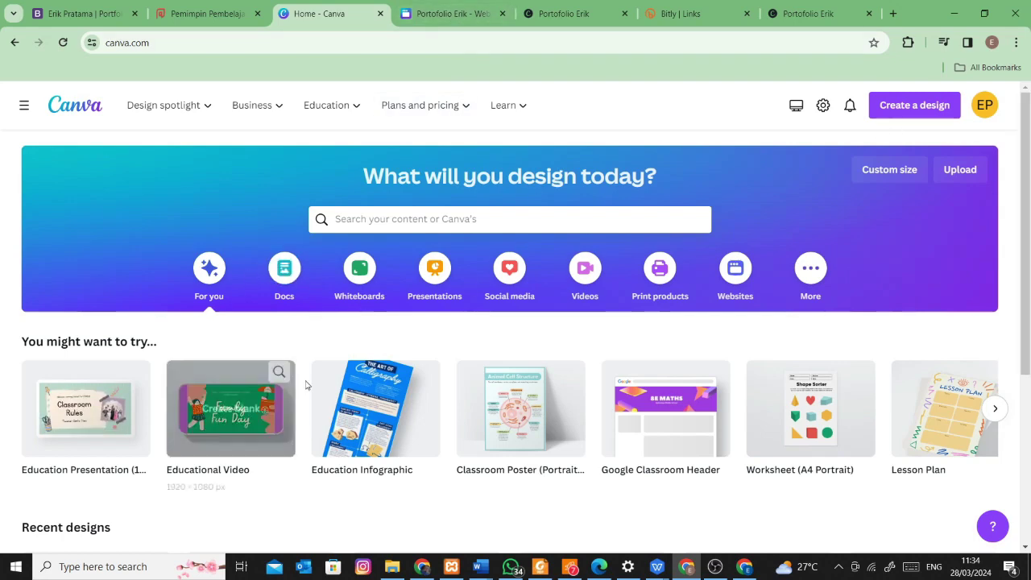
scroll(310, 395, "down", 3)
left_click(79, 362)
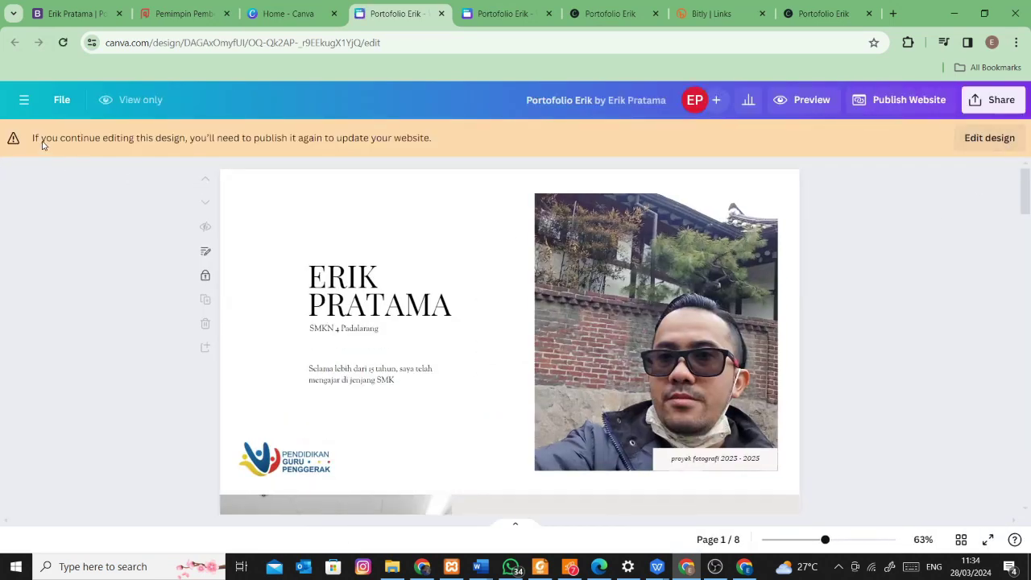
Switch the design into editing mode and reload the published Portofolio Erik site
left_click(991, 139)
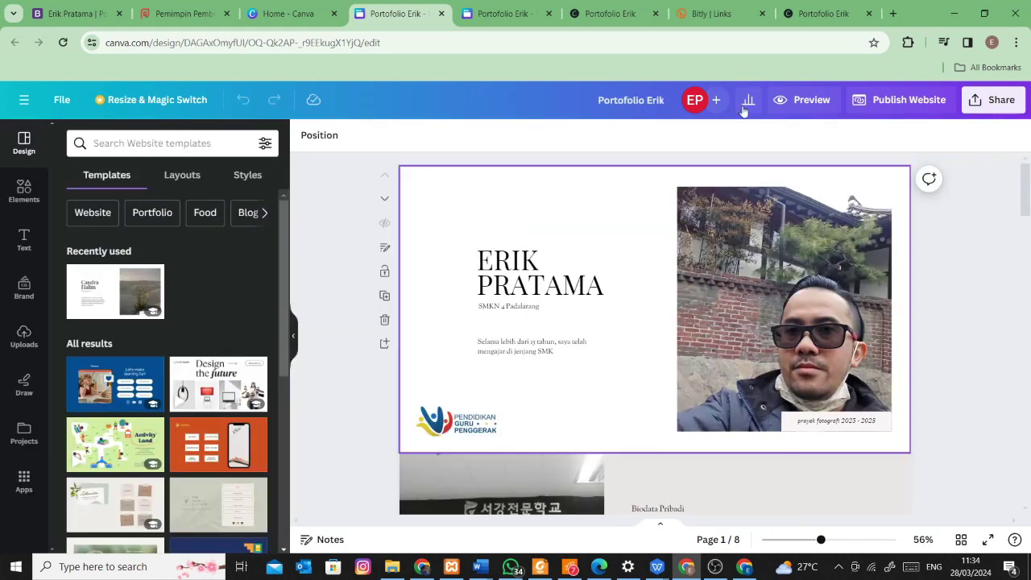
left_click(600, 14)
left_click(497, 37)
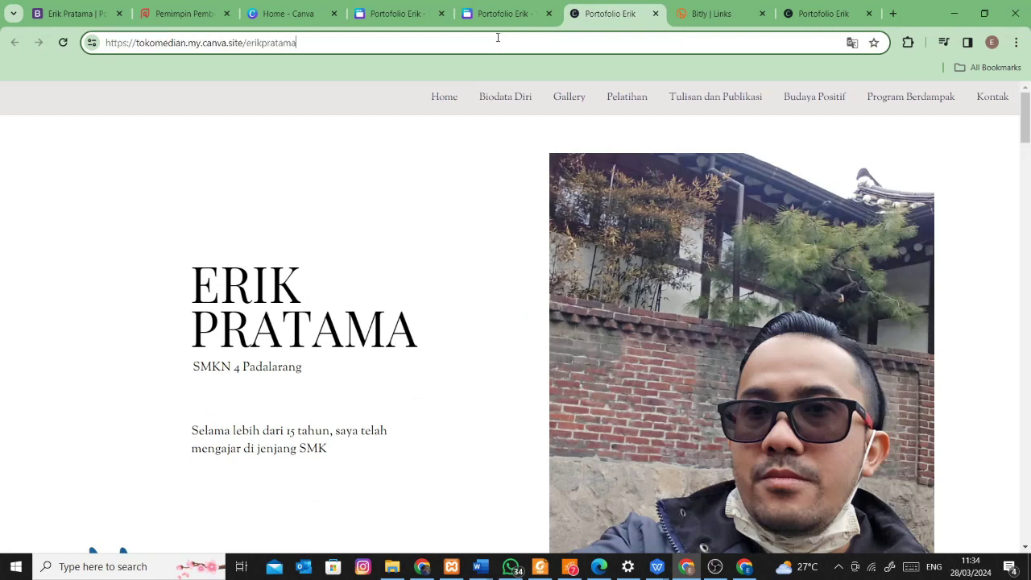
key("Return")
left_click(498, 37)
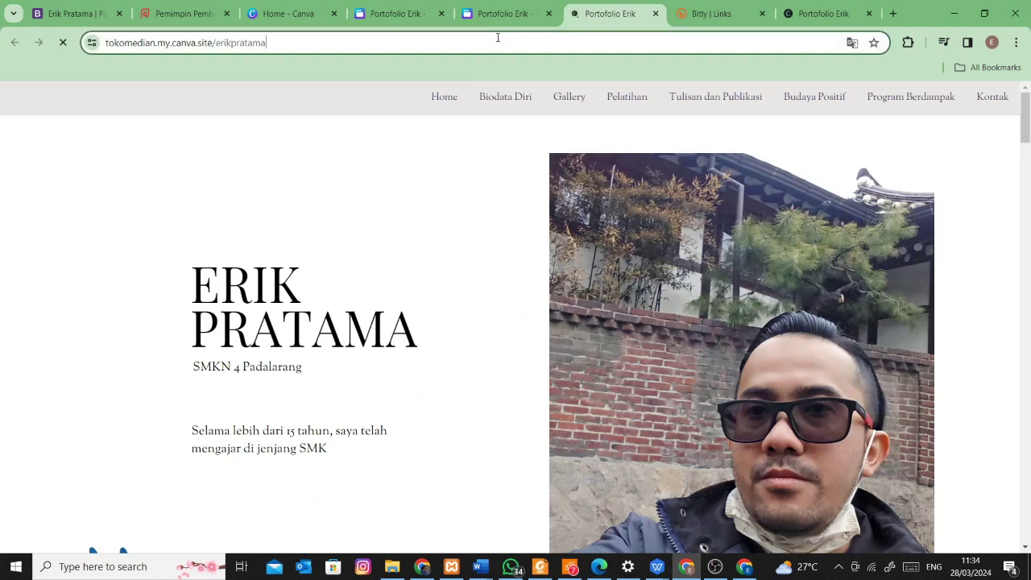
key("Return")
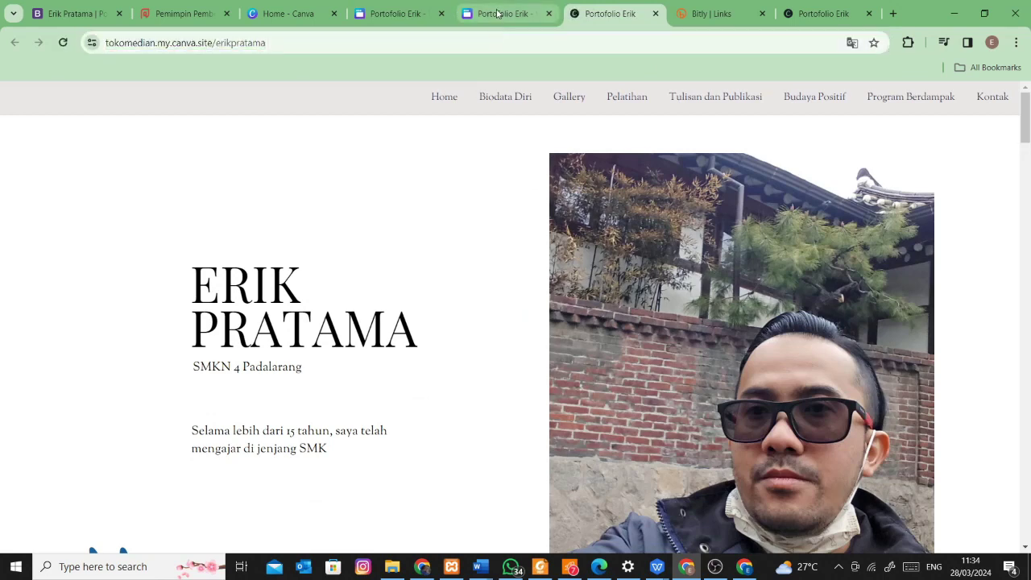
left_click(497, 13)
left_click(396, 13)
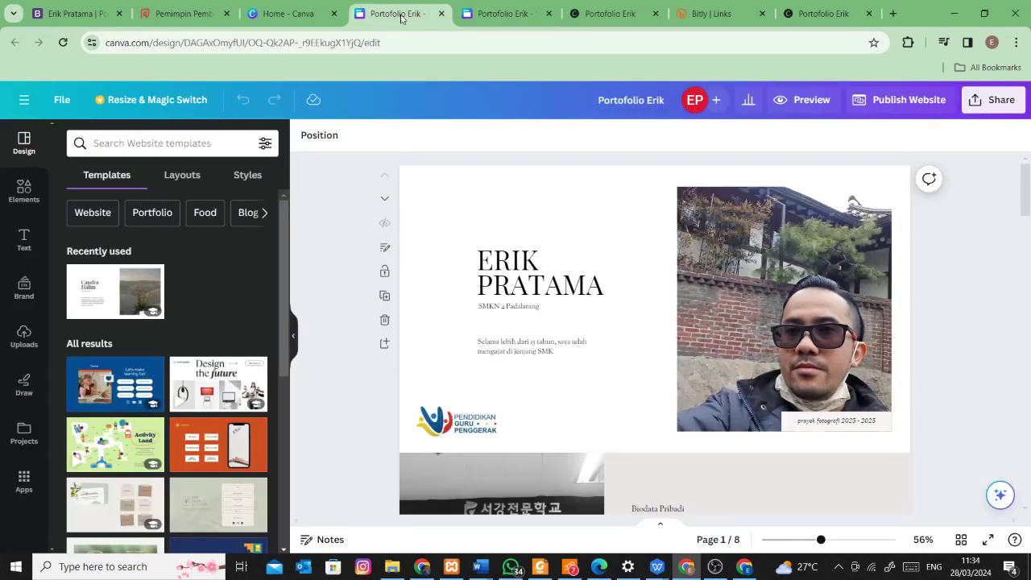
Select the page 5 card's photo, title and description, undoing an accidental underline
scroll(552, 306, "down", 15)
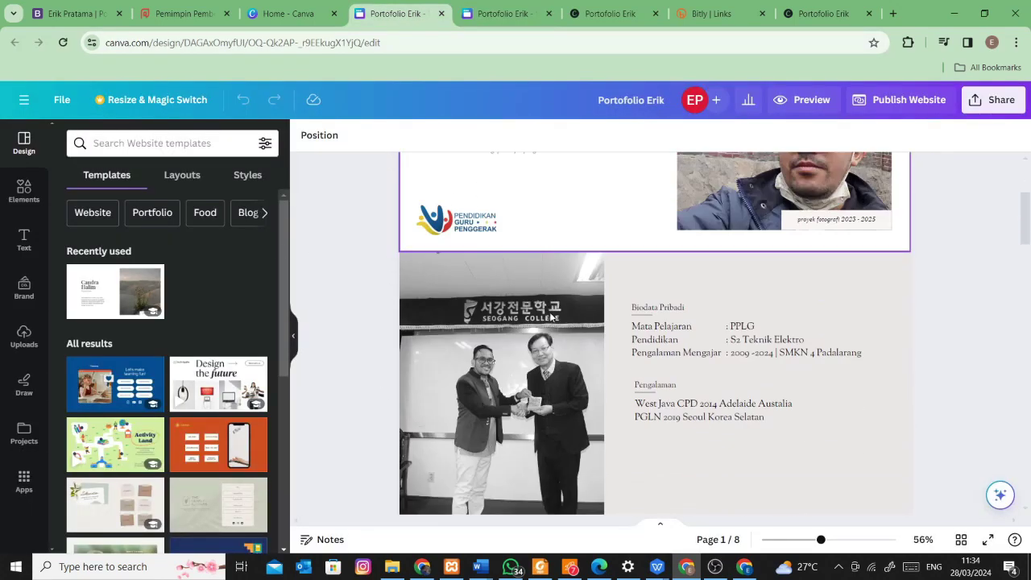
scroll(573, 334, "down", 4)
scroll(573, 335, "up", 3)
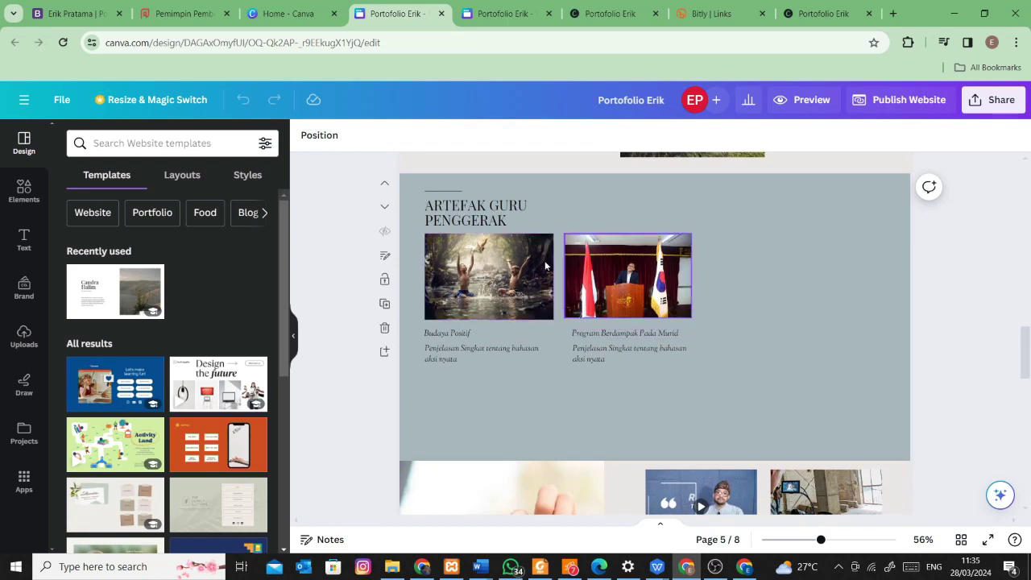
left_click(625, 332)
left_click(612, 353)
left_click(596, 265)
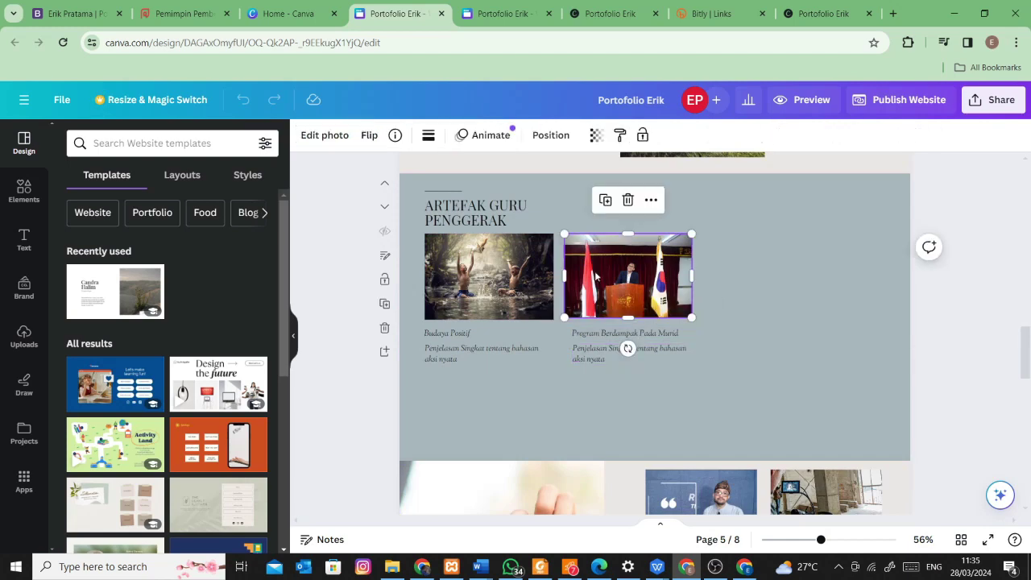
left_click(601, 355, "shift")
left_click(601, 334, "shift")
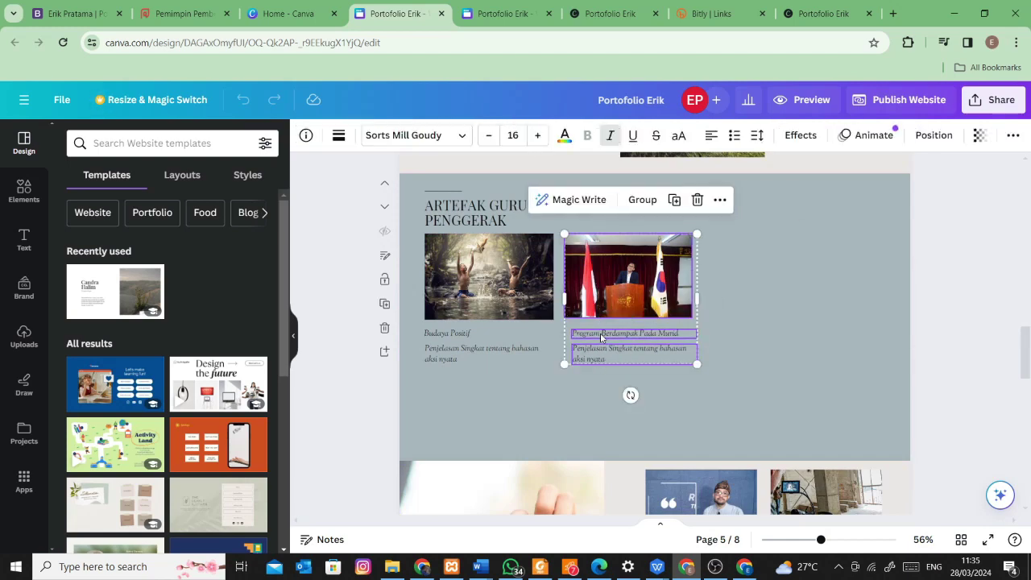
key("ctrl+u")
key("ctrl+z")
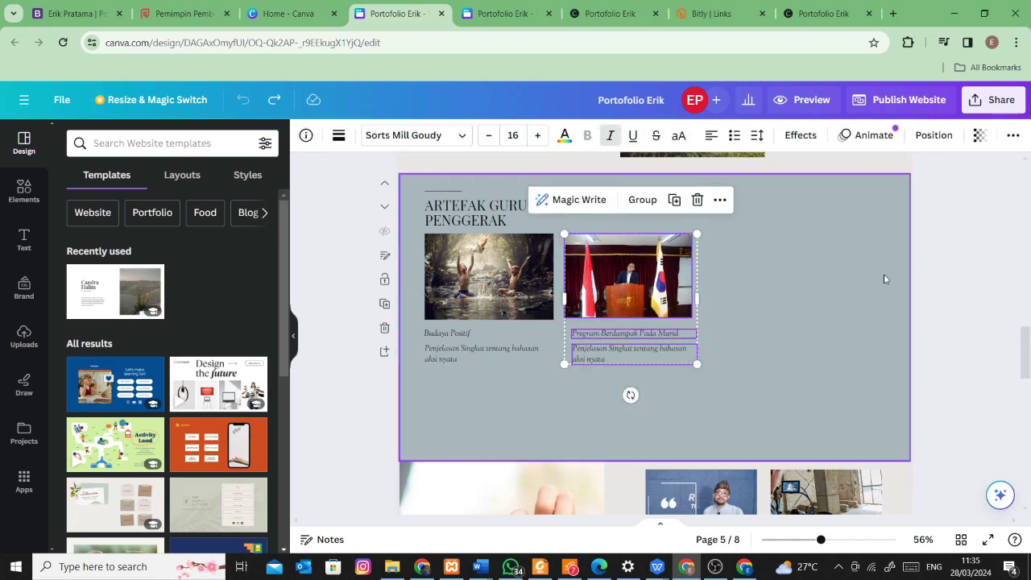
left_click(767, 367)
Copy the second card's photo, title and description to form a third column
left_click_drag(748, 375, 420, 197)
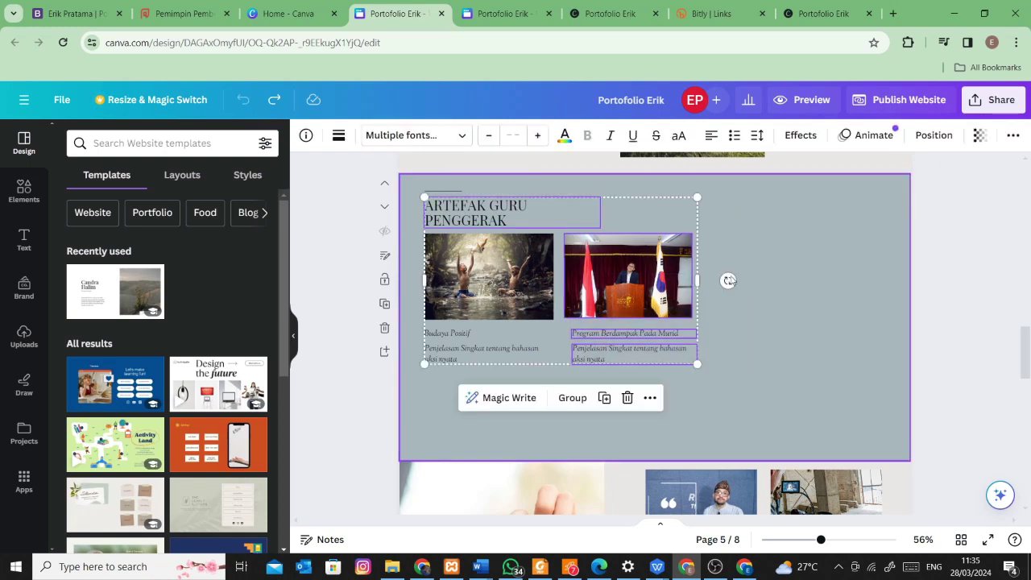
key("Escape")
left_click(613, 302)
left_click(610, 334, "shift")
left_click(600, 356, "shift")
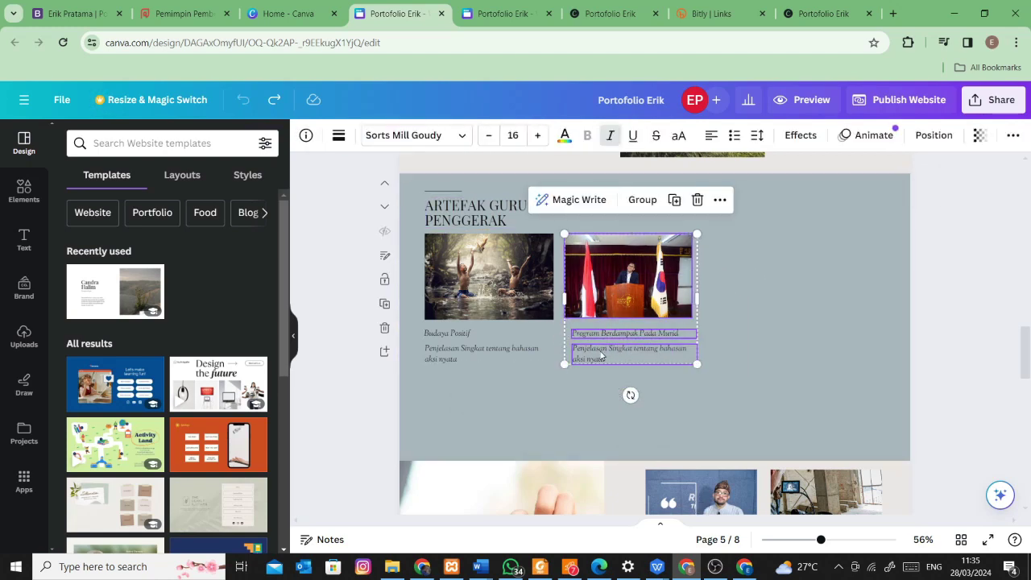
left_click_drag(626, 285, 771, 285)
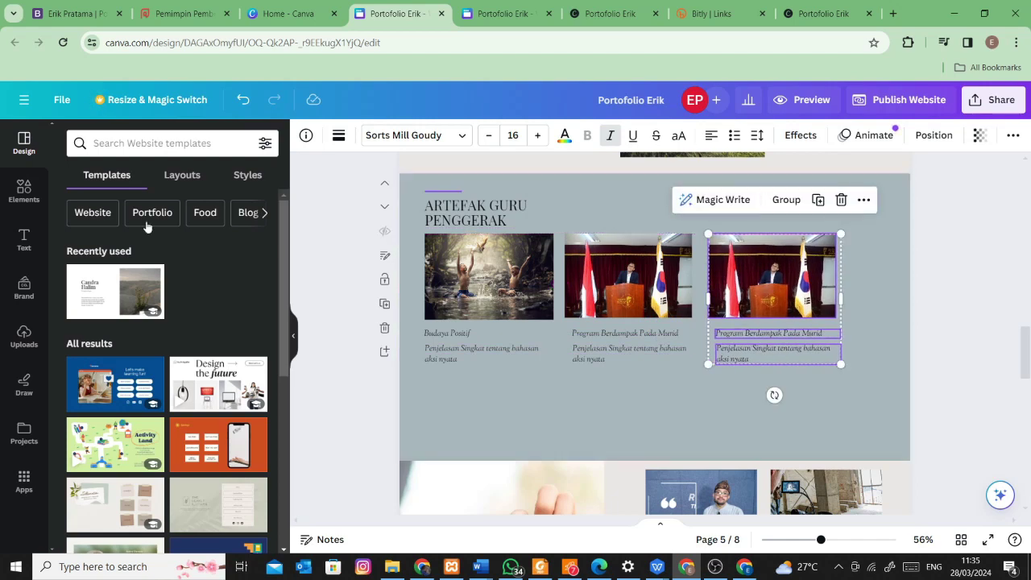
Swap the copied photo for the handshake upload and retitle the card 'Pembelajaran Diferensiasi'
left_click(23, 337)
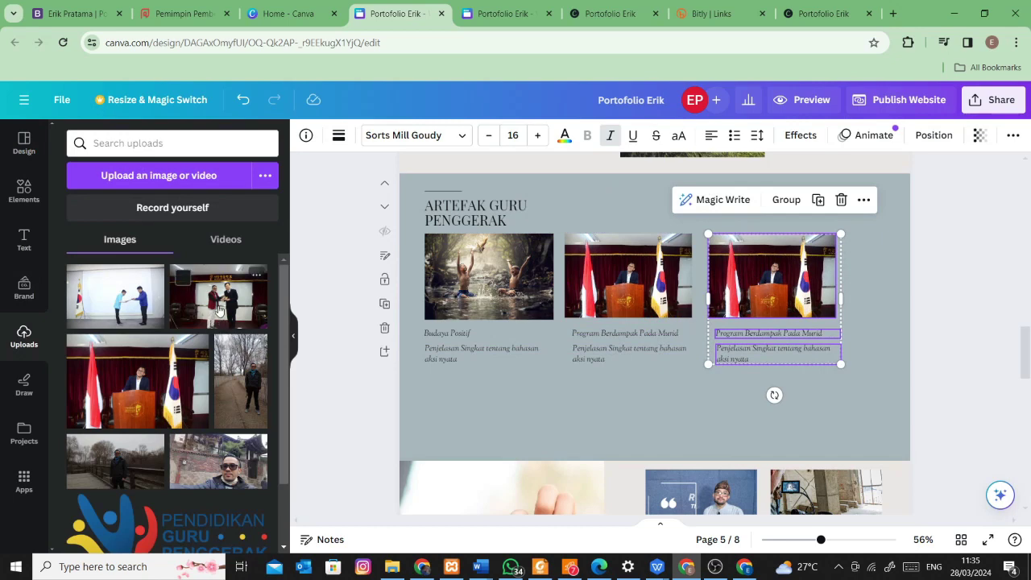
left_click_drag(216, 305, 775, 290)
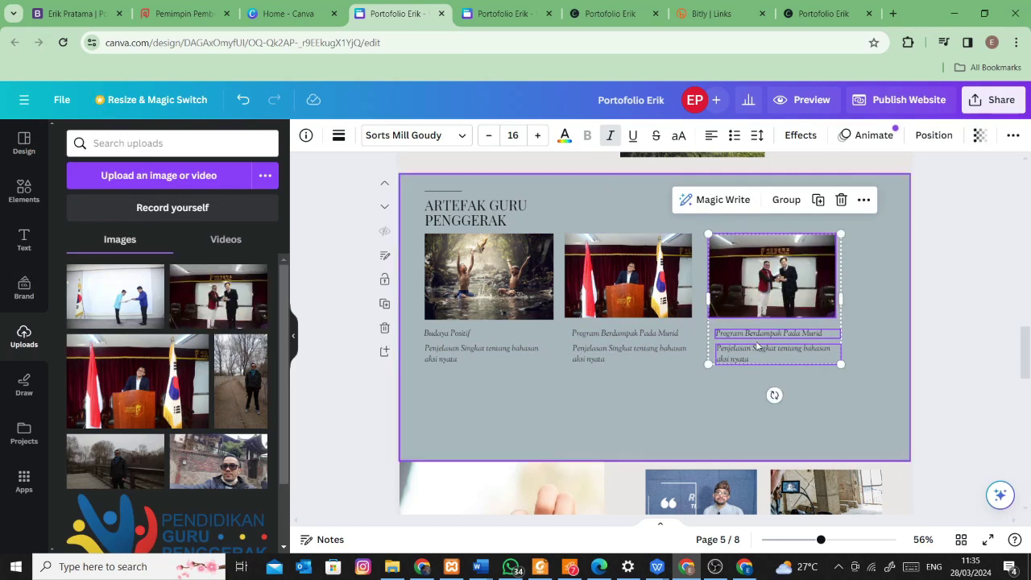
left_click(743, 332)
double_click(744, 332)
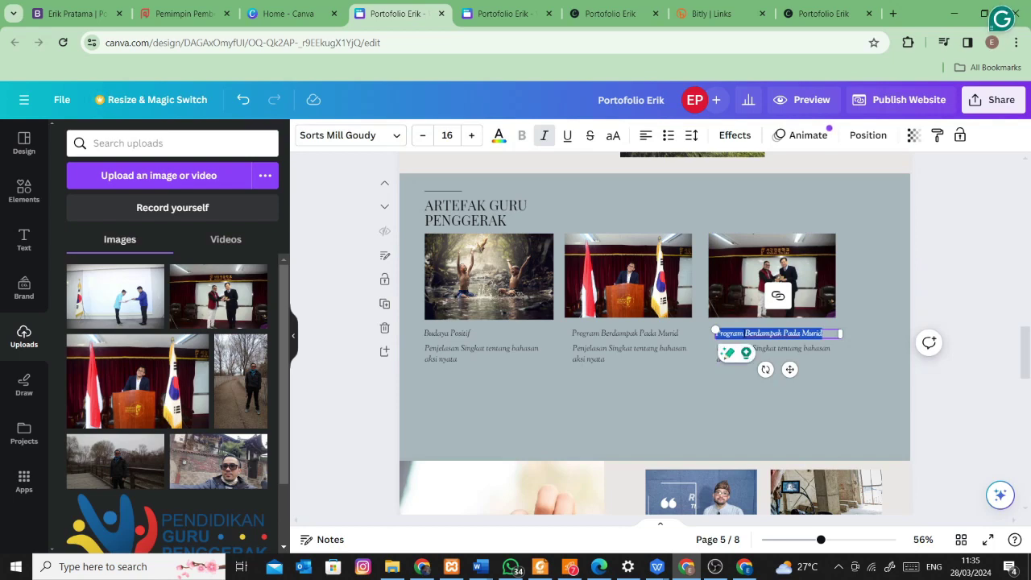
type("Pembelaja")
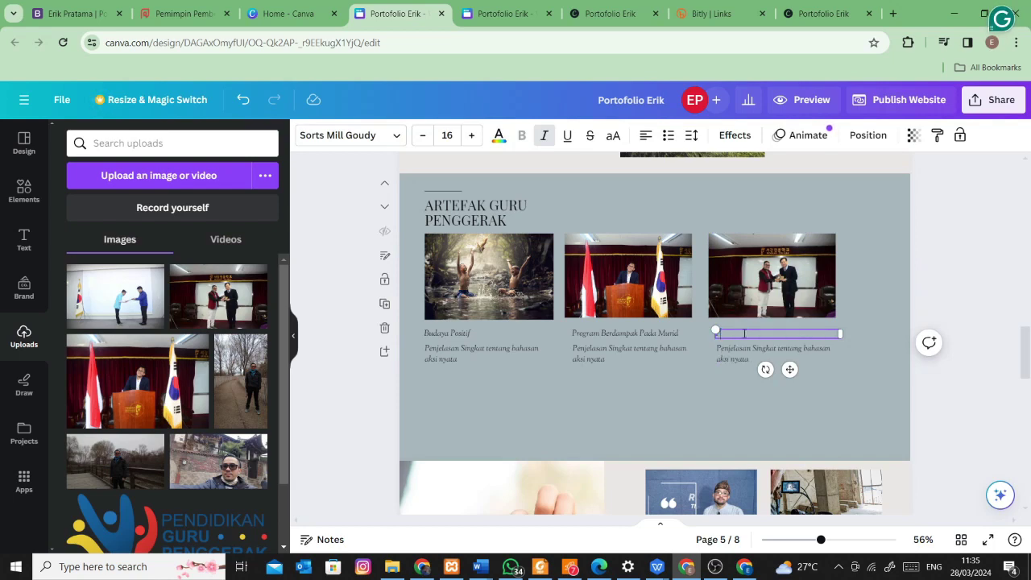
type("ran Diferensiasi")
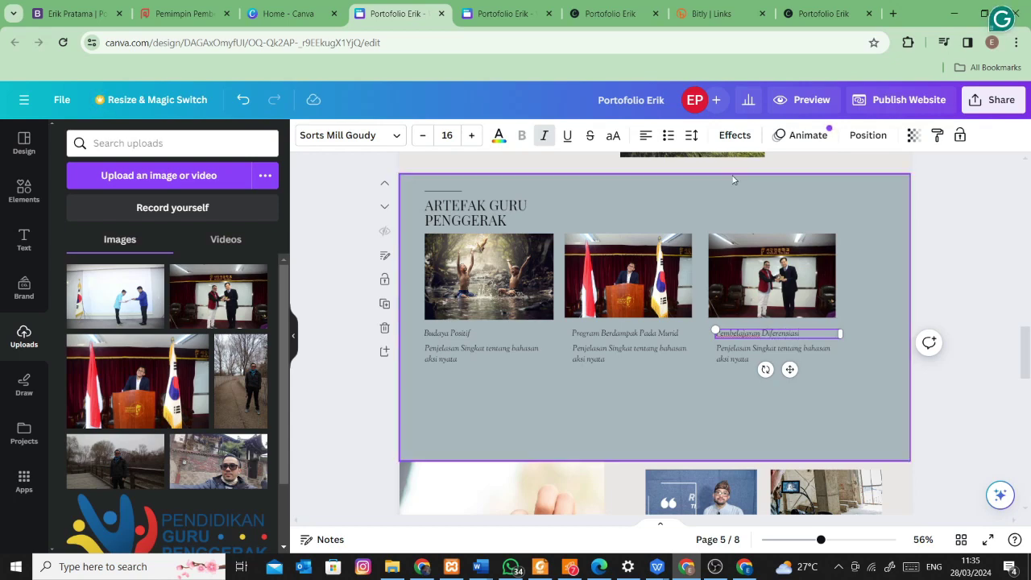
Scroll through the live portfolio site for comparison, then return to the design editor
left_click(506, 13)
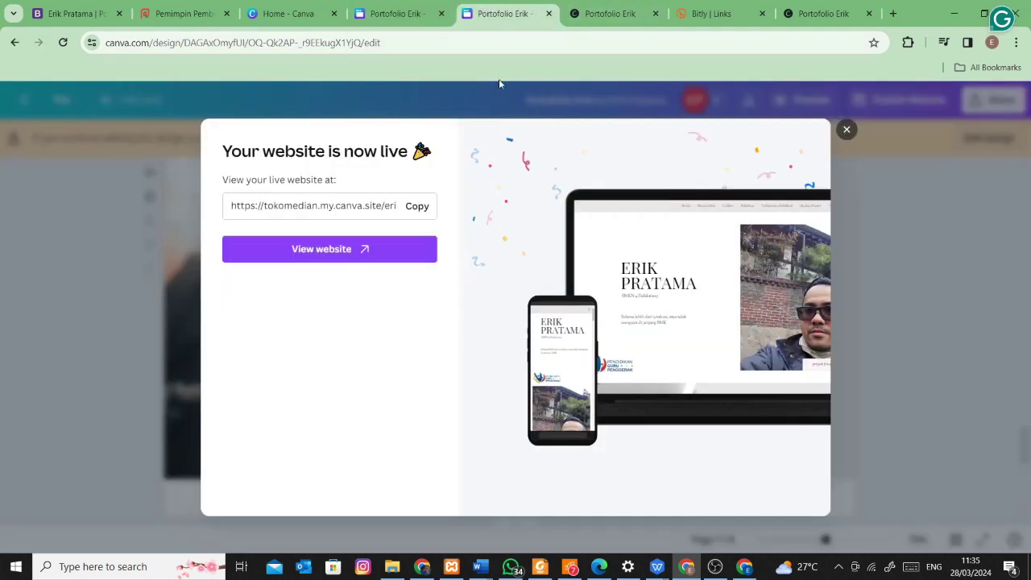
left_click(609, 13)
scroll(567, 416, "down", 3)
scroll(567, 417, "down", 15)
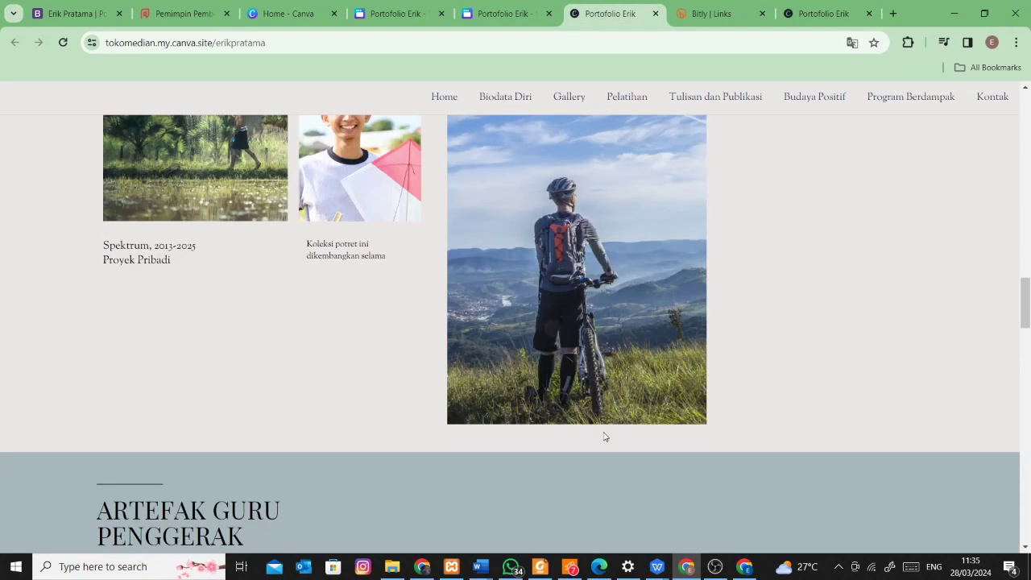
scroll(610, 431, "down", 2)
scroll(610, 431, "up", 3)
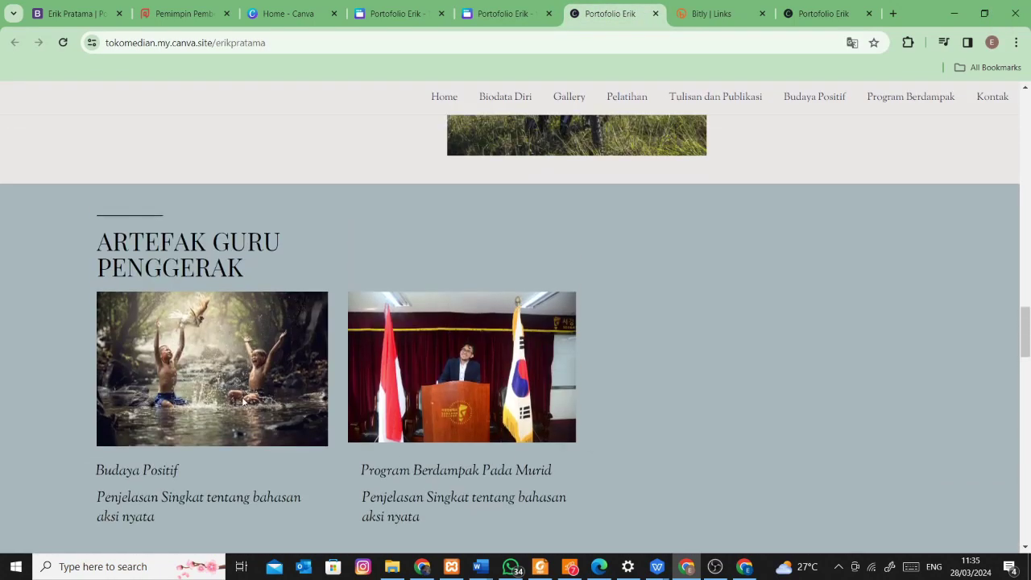
left_click(399, 14)
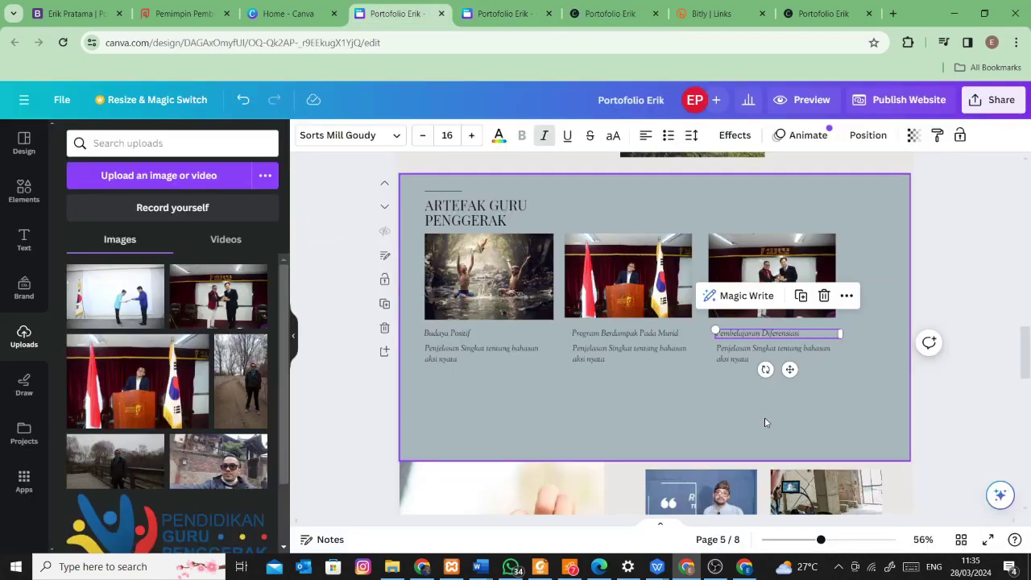
Duplicate page 7, Program Berdampak pada Murid, as a new page 8
left_click(707, 345)
left_click(726, 363)
scroll(643, 380, "down", 9)
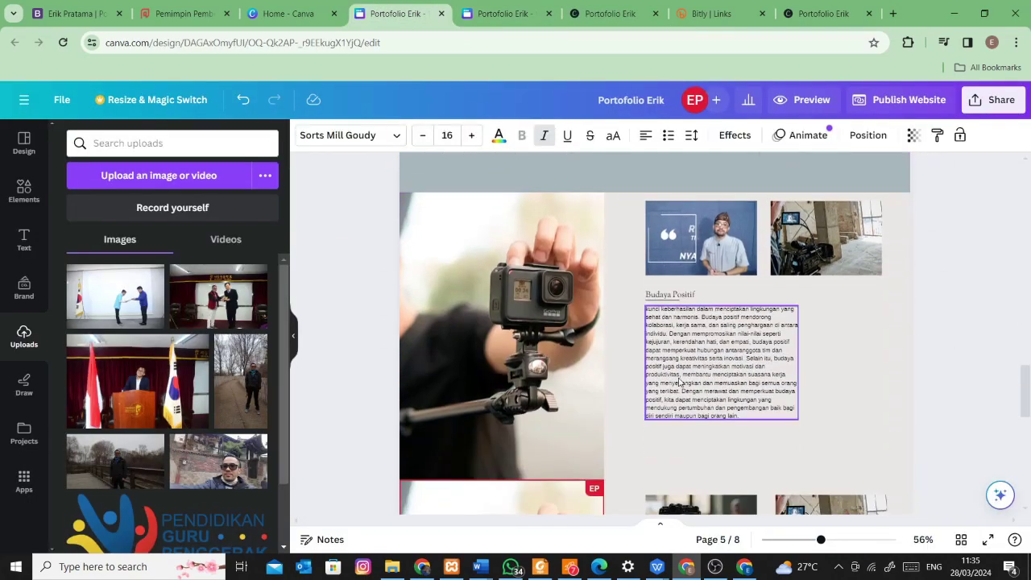
scroll(697, 396, "up", 2)
scroll(805, 359, "up", 2)
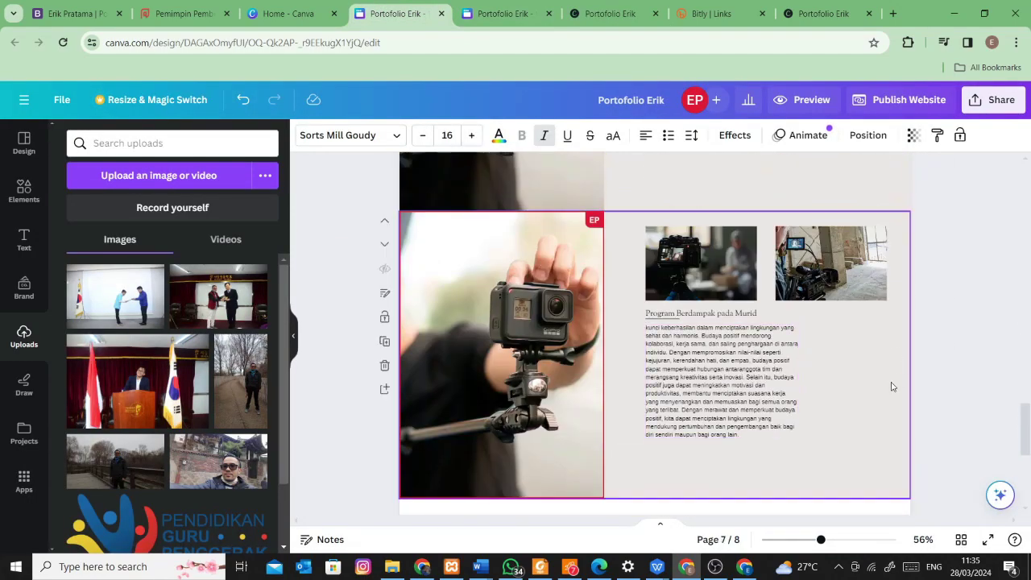
left_click(870, 367)
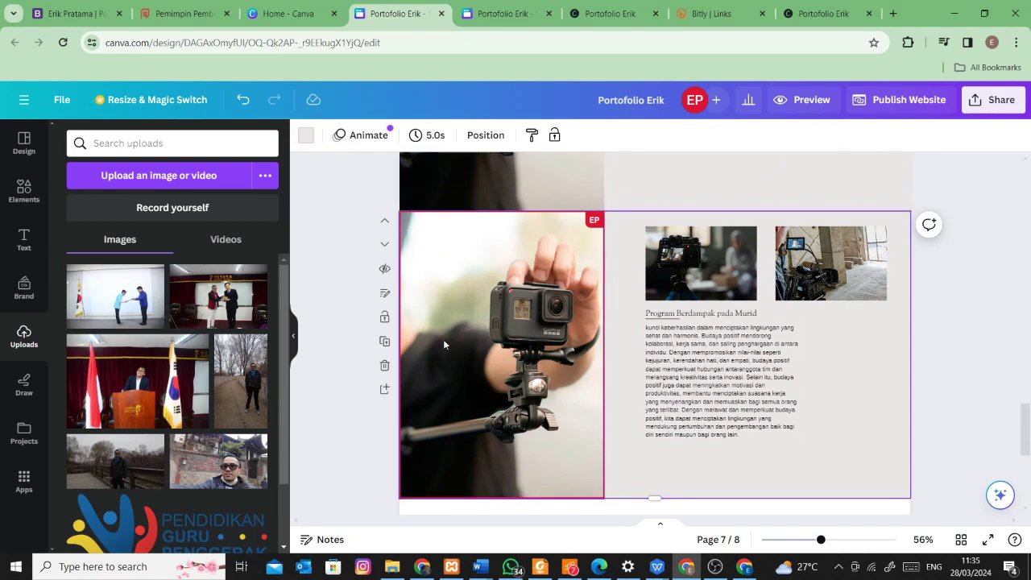
left_click(385, 342)
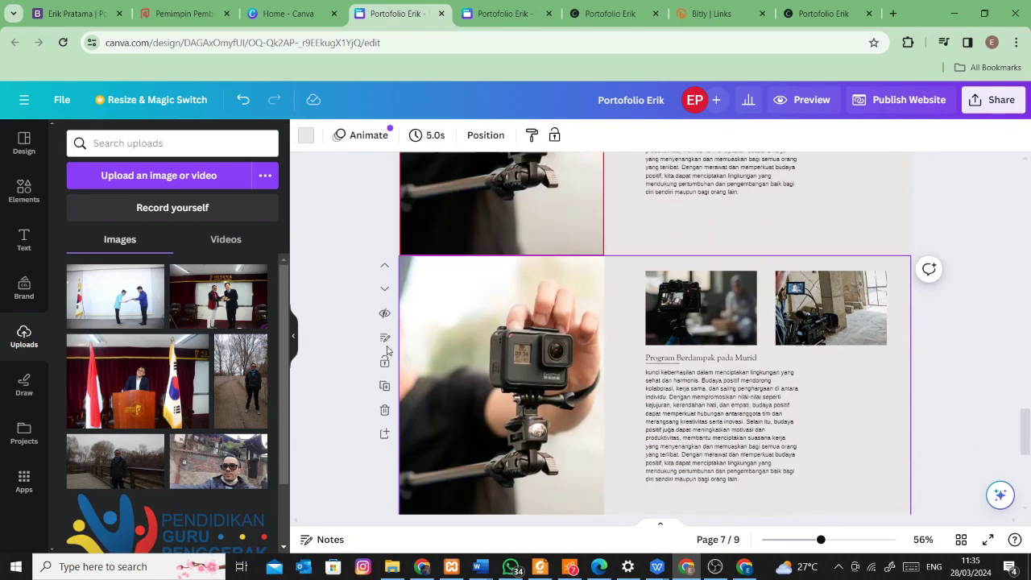
Replace the page 8 heading with 'Diferensiasi'
left_click(689, 314)
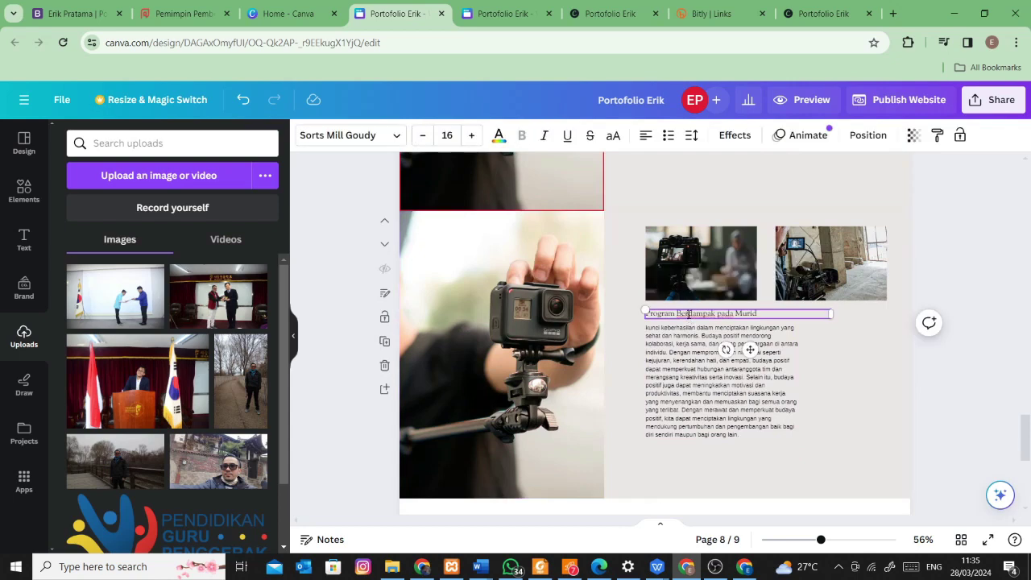
triple_click(689, 314)
type("Difere")
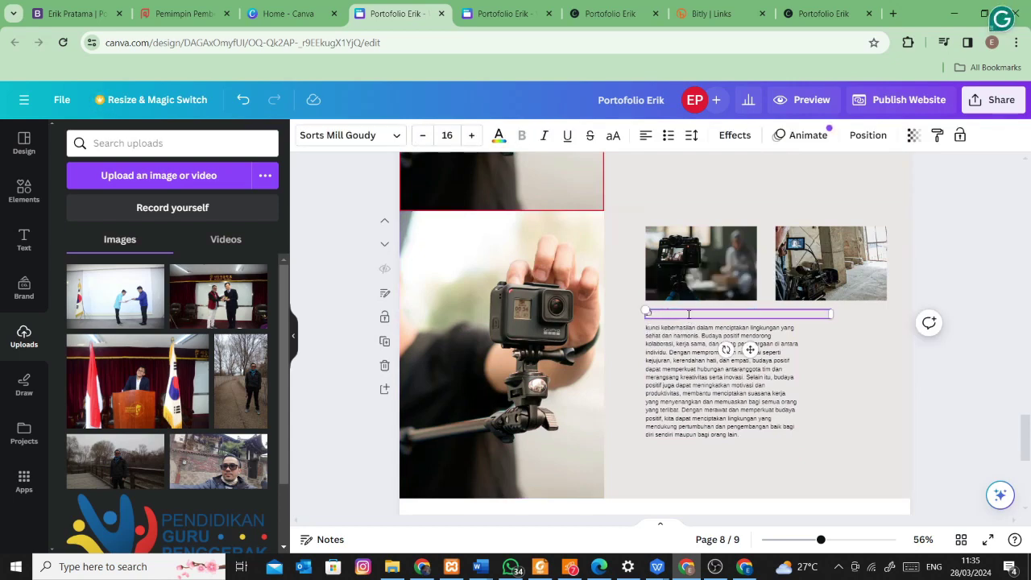
type("Diferensiasi")
left_click(717, 403)
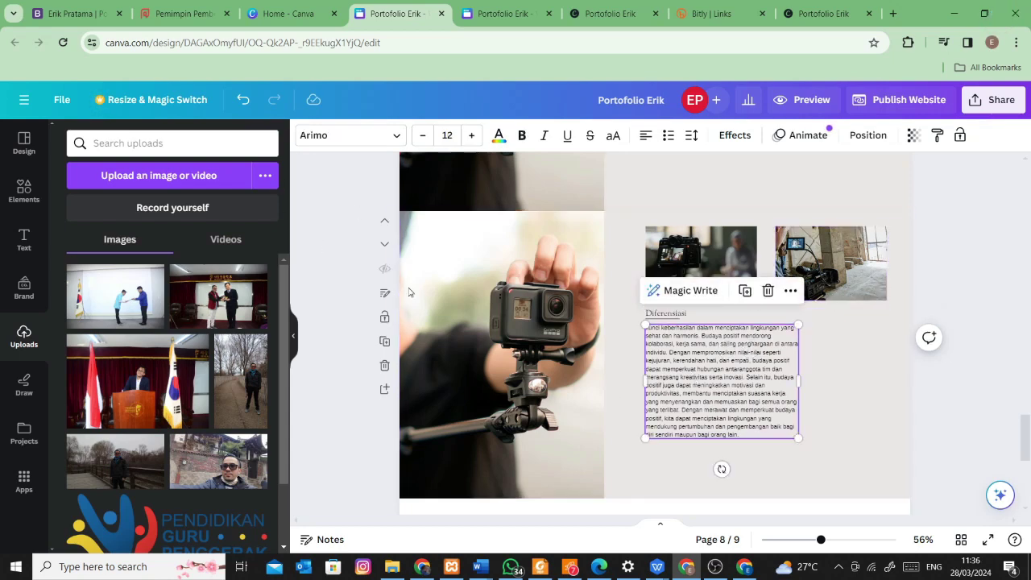
Rename page 8's title from 'Program Berdampak' to 'DIferensiasi'
left_click(329, 538)
left_click(143, 135)
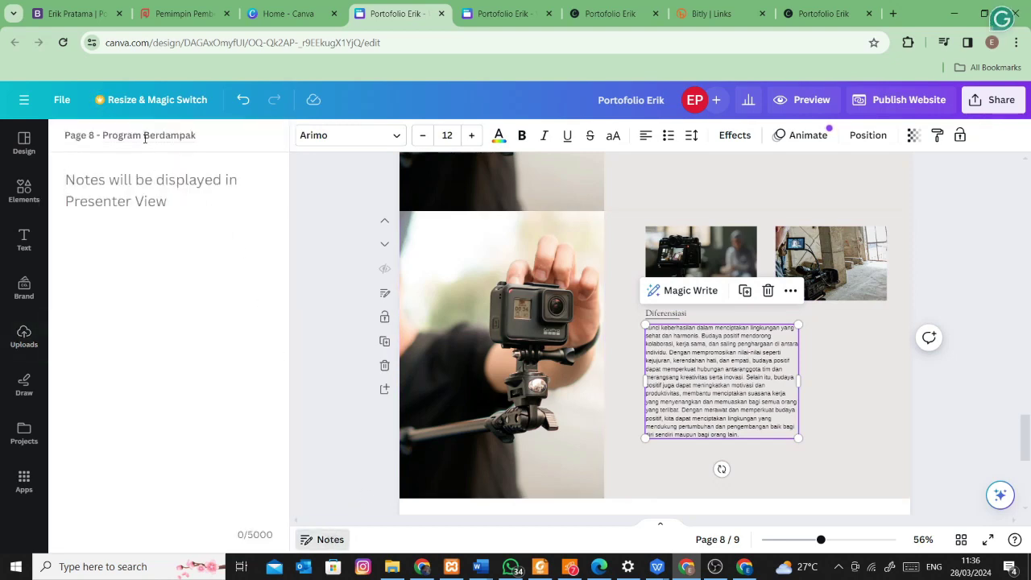
left_click_drag(102, 135, 335, 148)
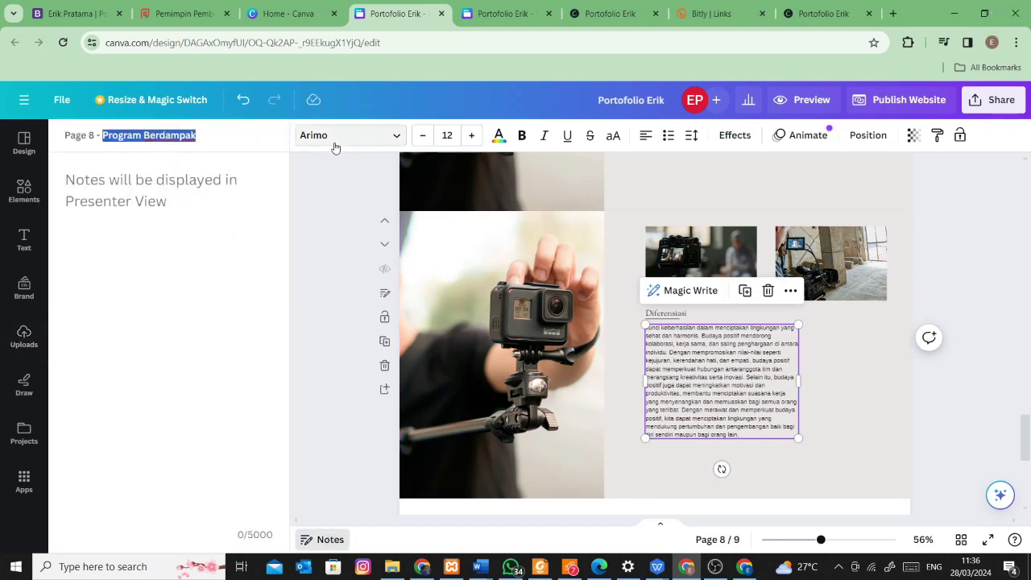
type("DIferensiasi")
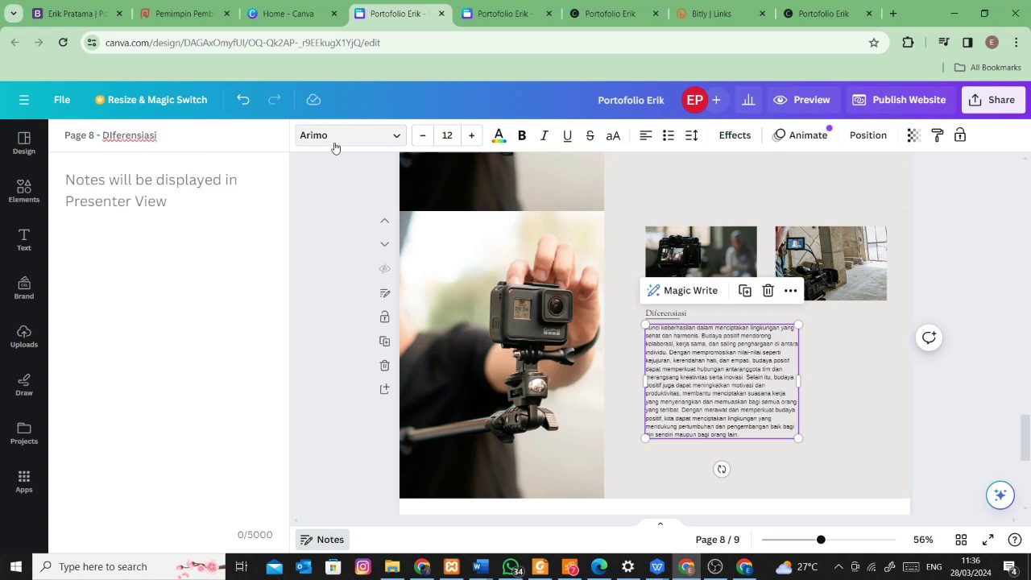
key("Return")
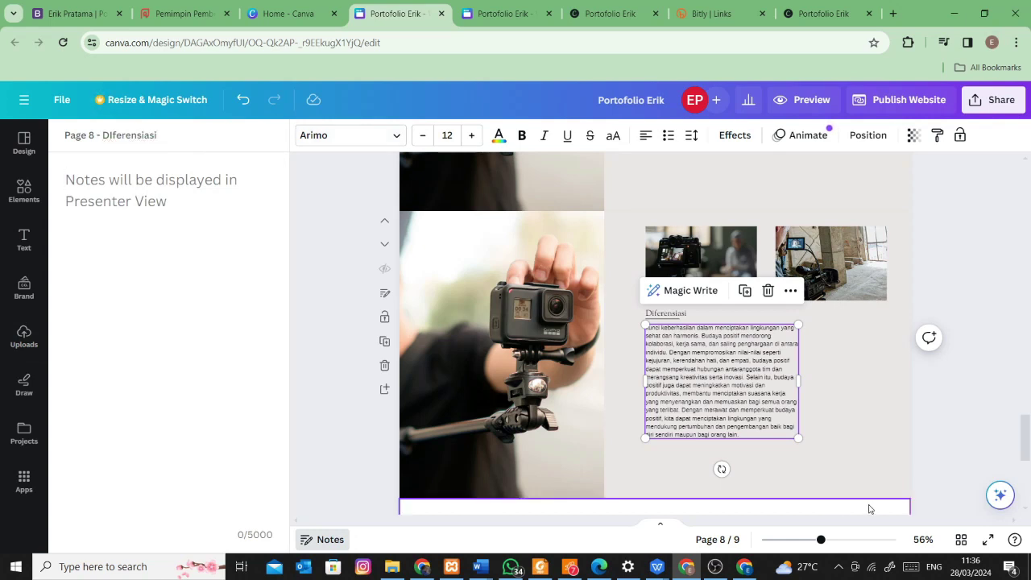
left_click(837, 386)
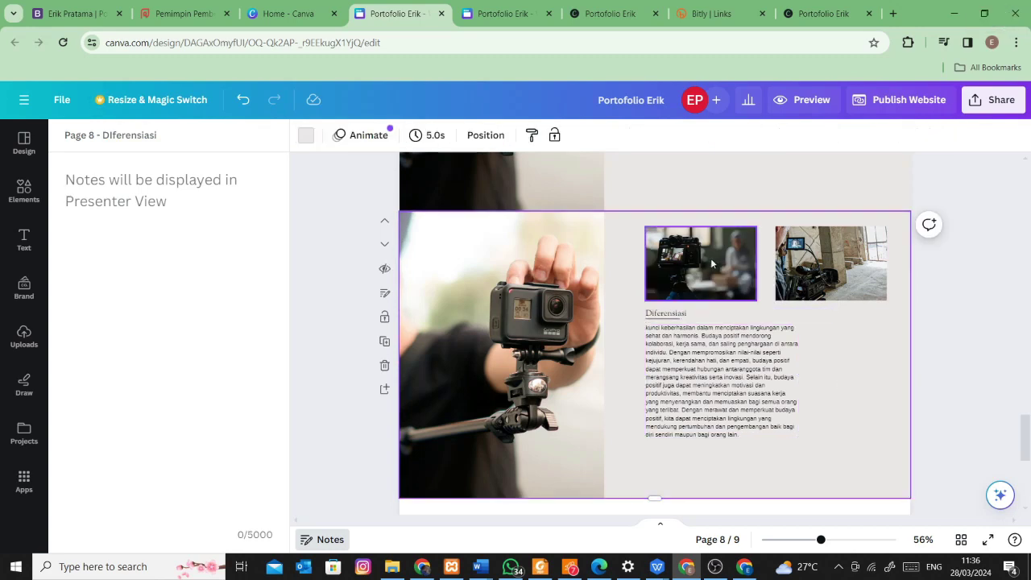
Drag the uploaded handshake photo onto the Diferensiasi page 8
scroll(835, 324, "up", 2)
scroll(838, 325, "down", 3)
scroll(837, 326, "up", 3)
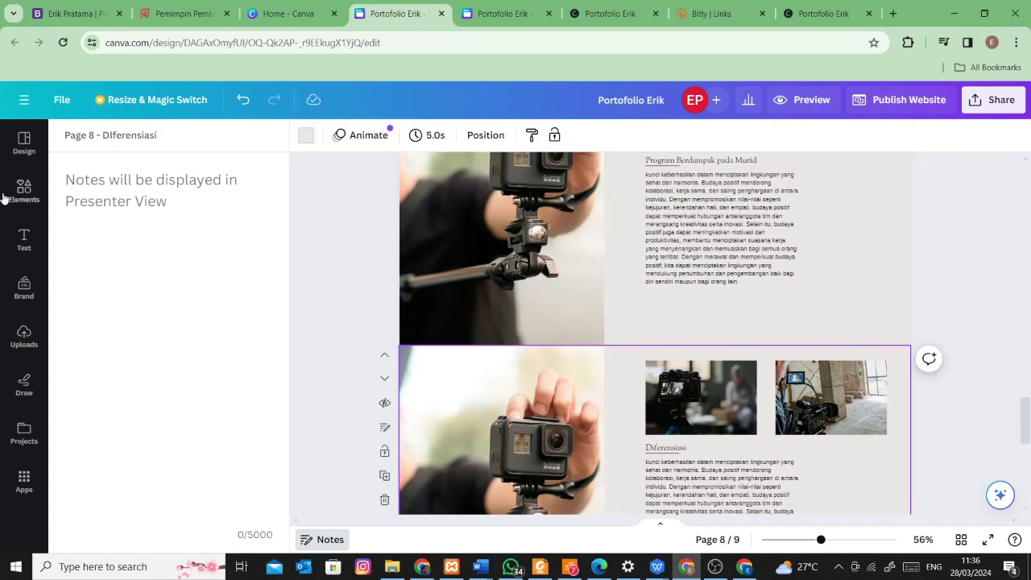
left_click(26, 338)
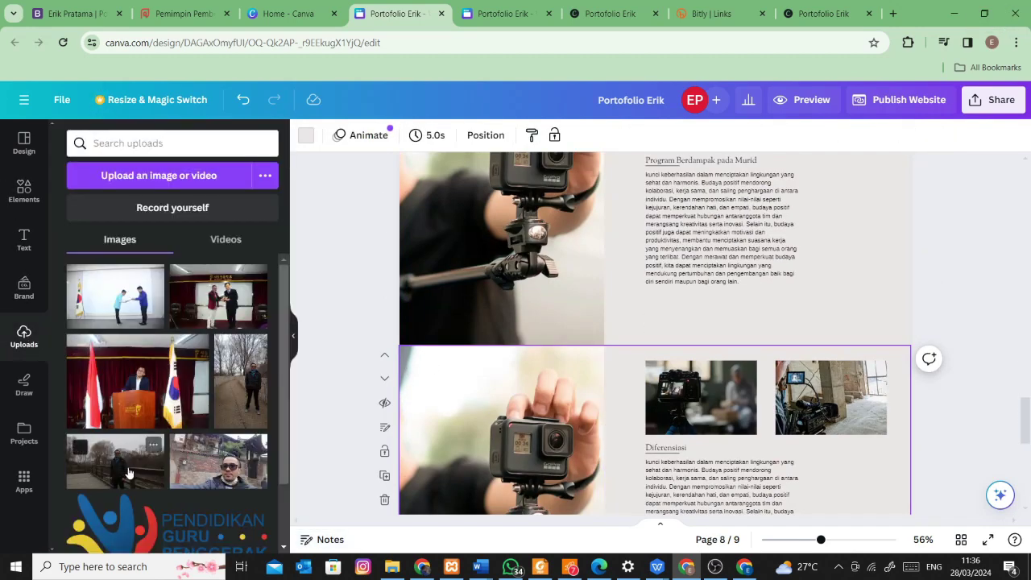
scroll(198, 469, "down", 2)
scroll(231, 293, "up", 2)
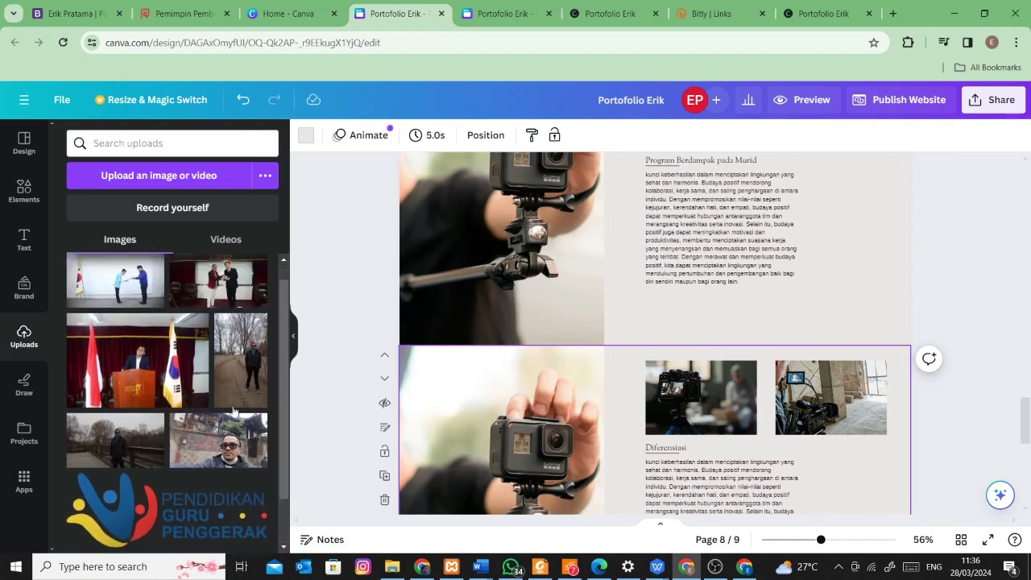
left_click_drag(392, 388, 467, 419)
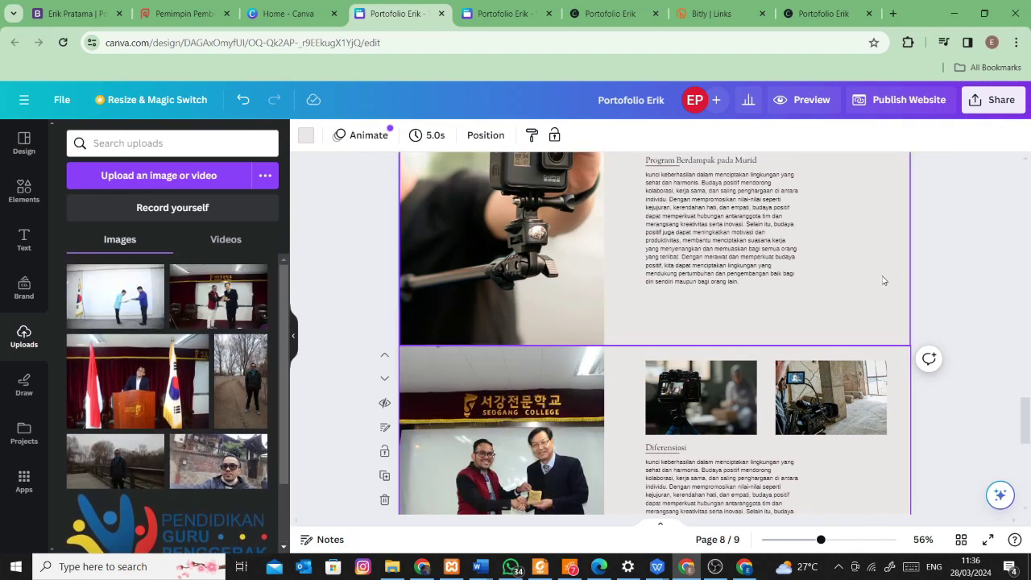
scroll(981, 372, "down", 5)
scroll(979, 371, "down", 3)
scroll(978, 370, "up", 4)
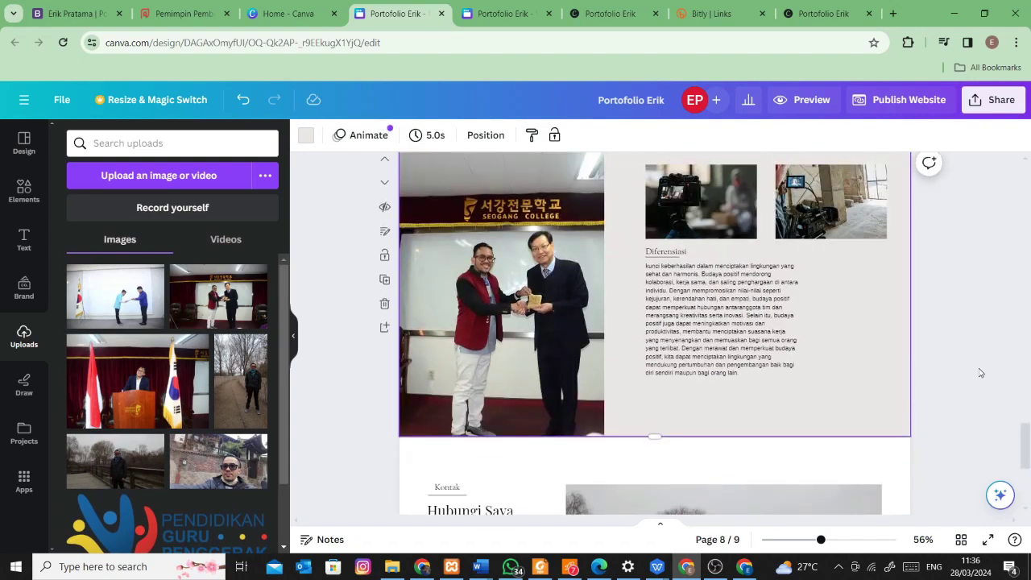
scroll(944, 411, "up", 4)
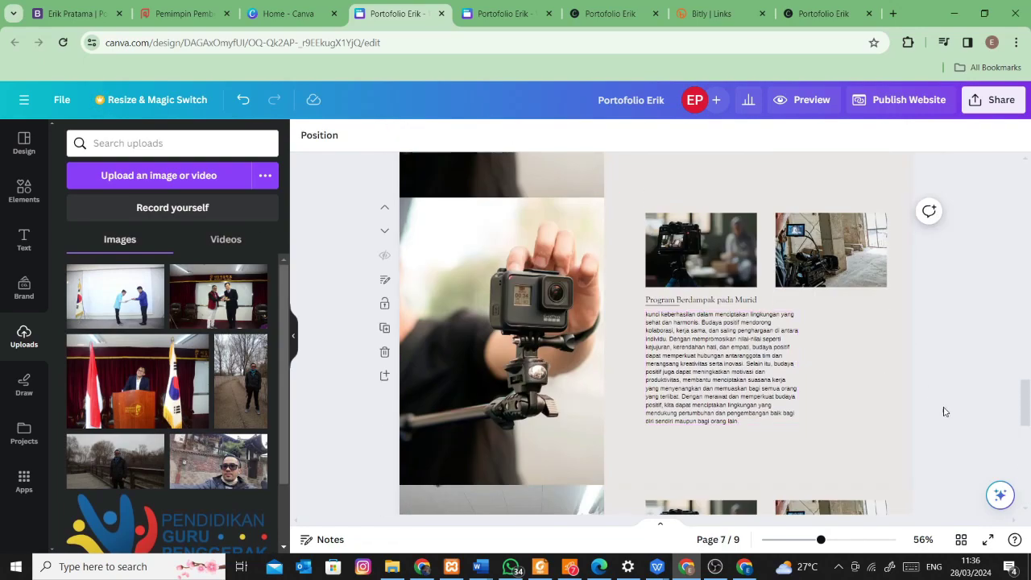
Recolour page 7's right panel from #faf6f6 to plain white
left_click(877, 391)
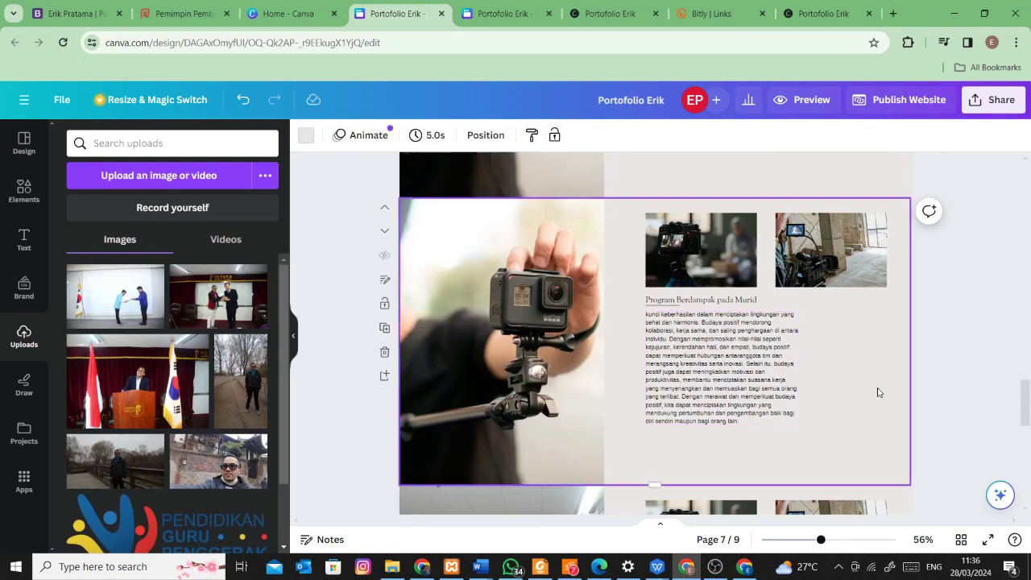
left_click(304, 137)
left_click(220, 215)
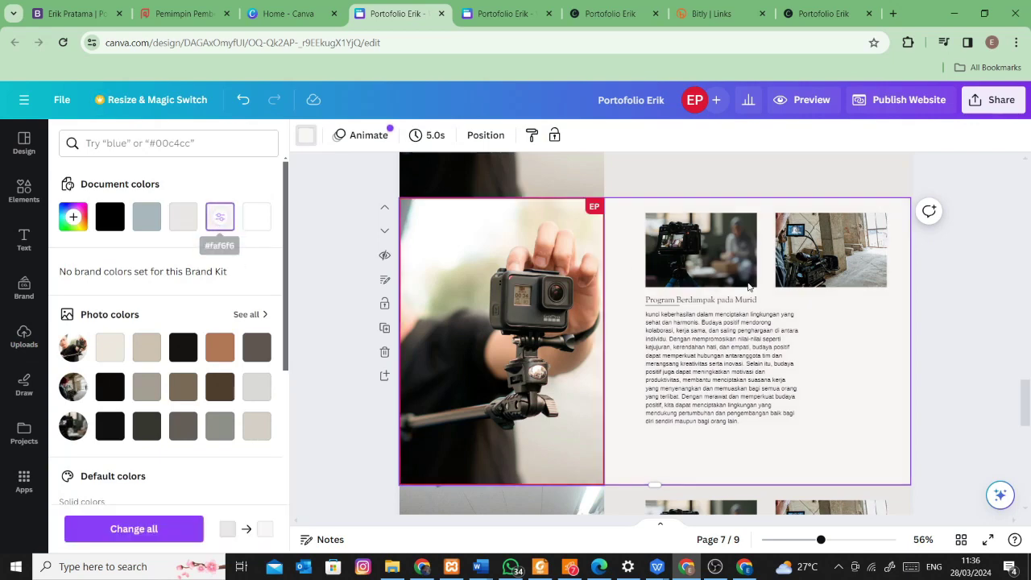
scroll(841, 454, "down", 3)
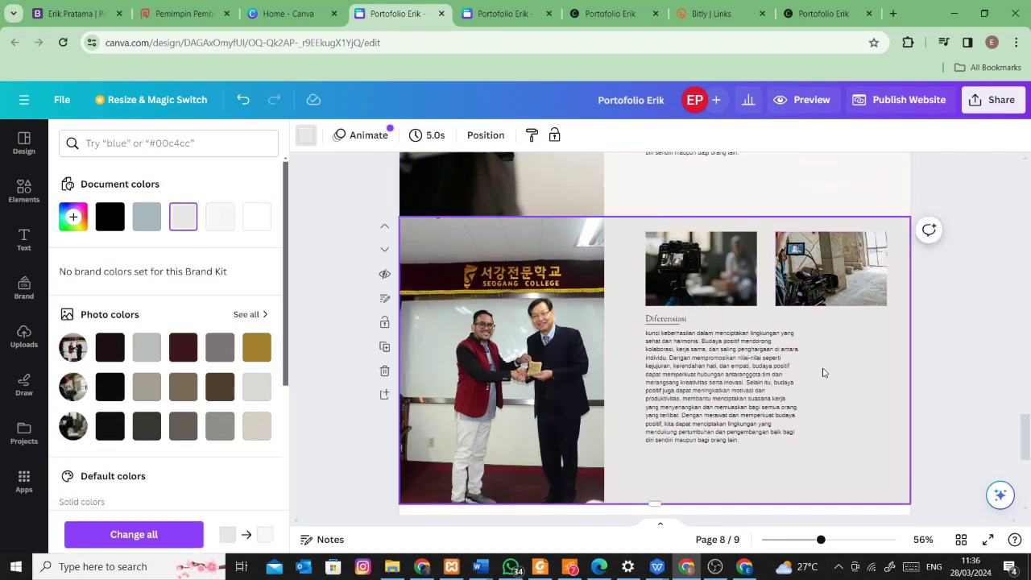
left_click(254, 225)
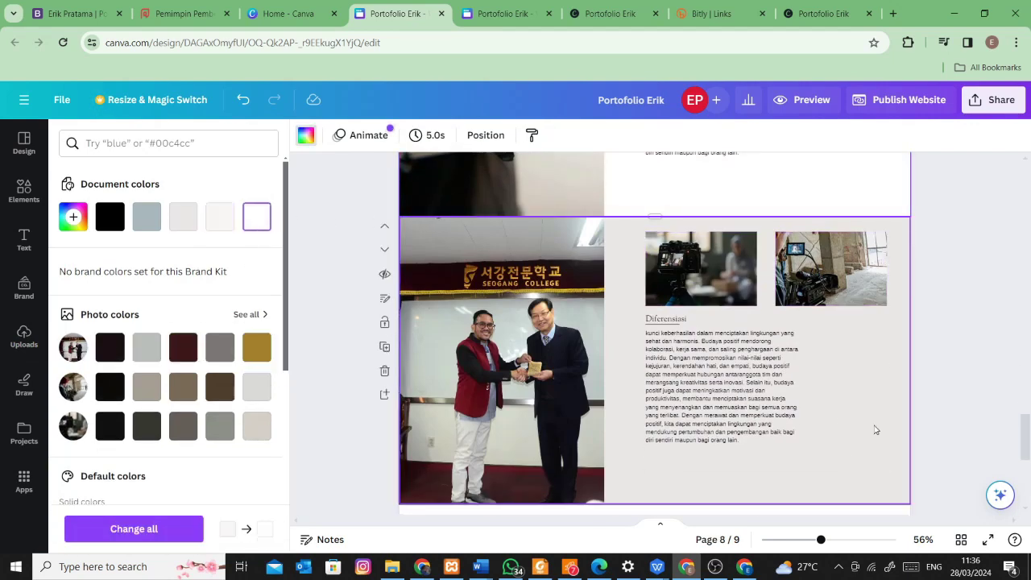
scroll(817, 451, "down", 5)
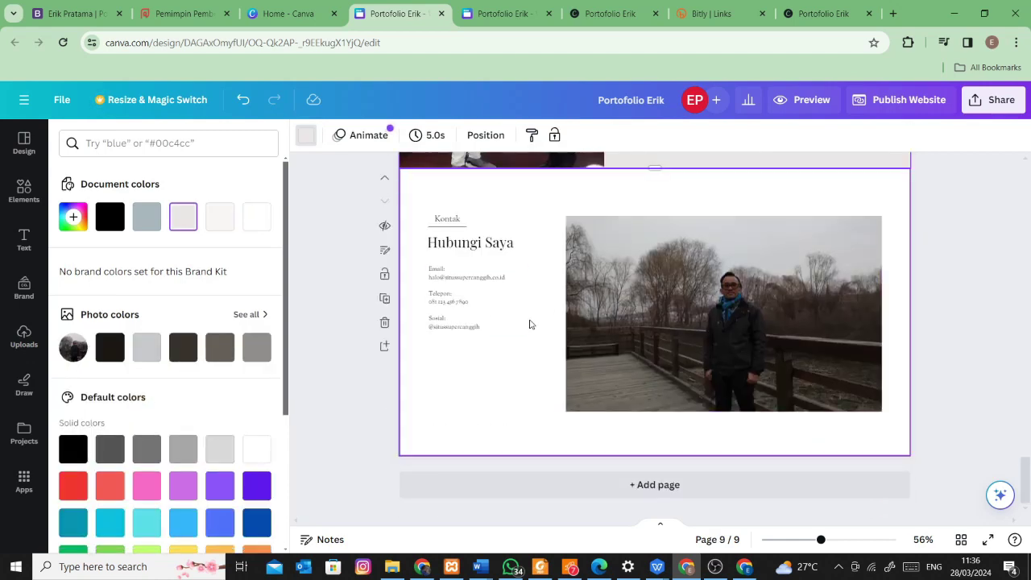
Publish the Portofolio Erik website again with its current settings at the existing canva.site address
left_click(882, 100)
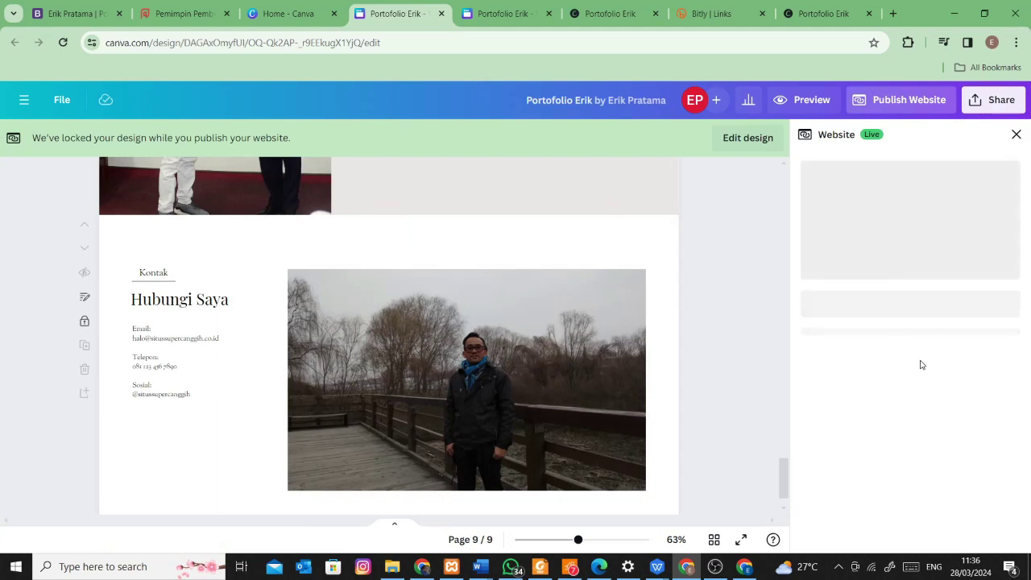
scroll(914, 383, "down", 1)
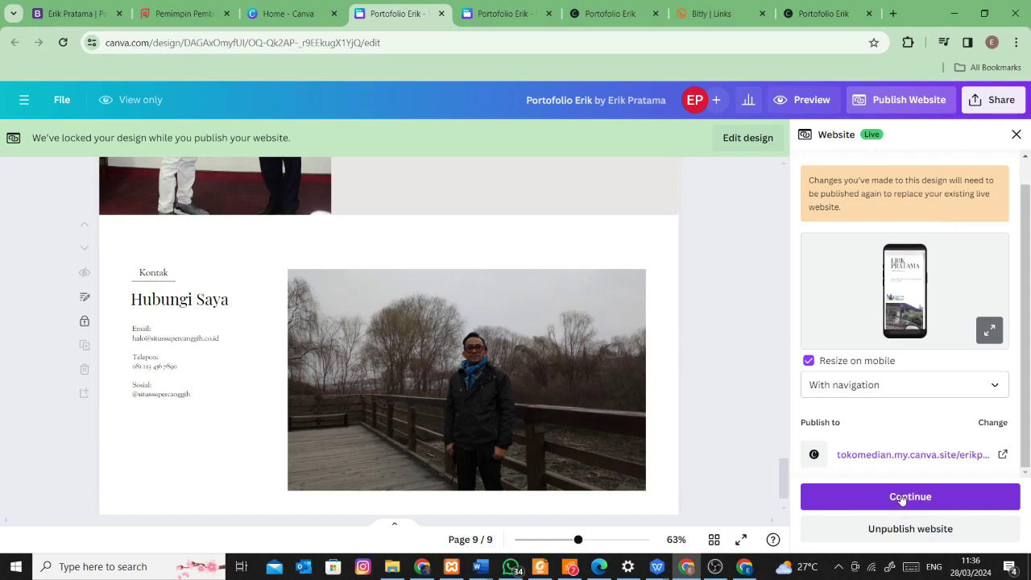
left_click(902, 497)
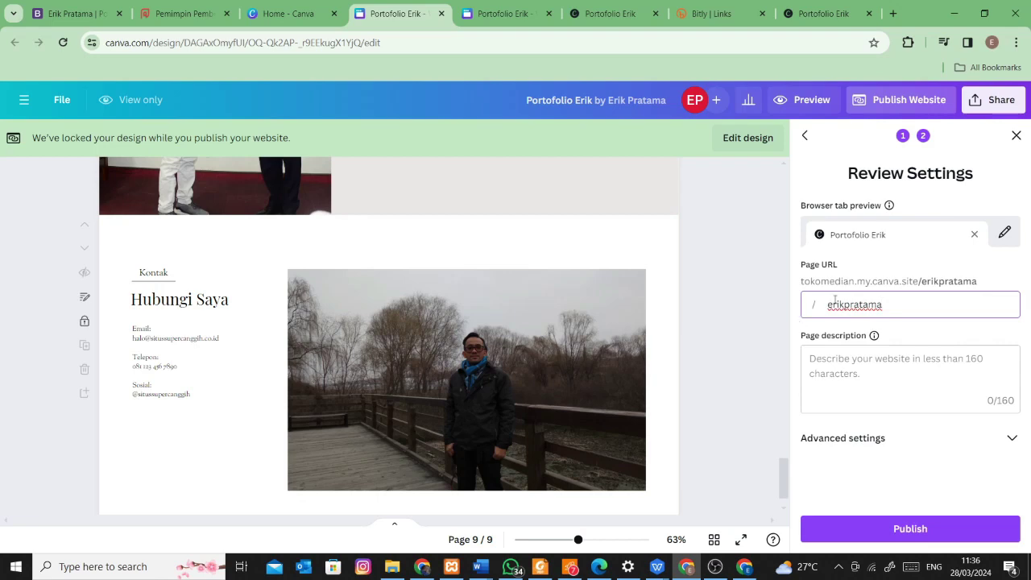
left_click(958, 525)
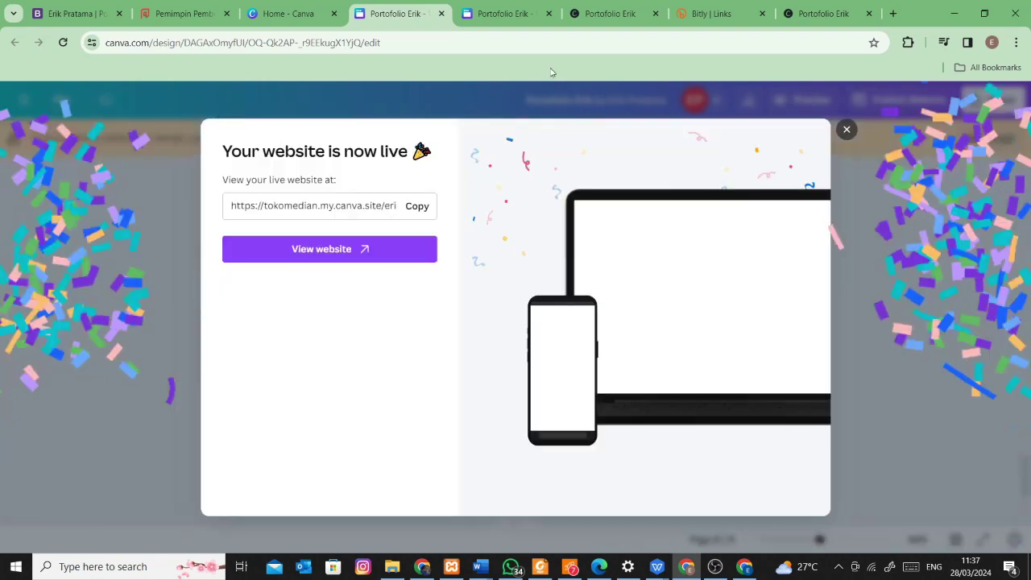
Open the live site, check the Diferensiasi nav link lands on its section, then return to Canva
left_click(371, 259)
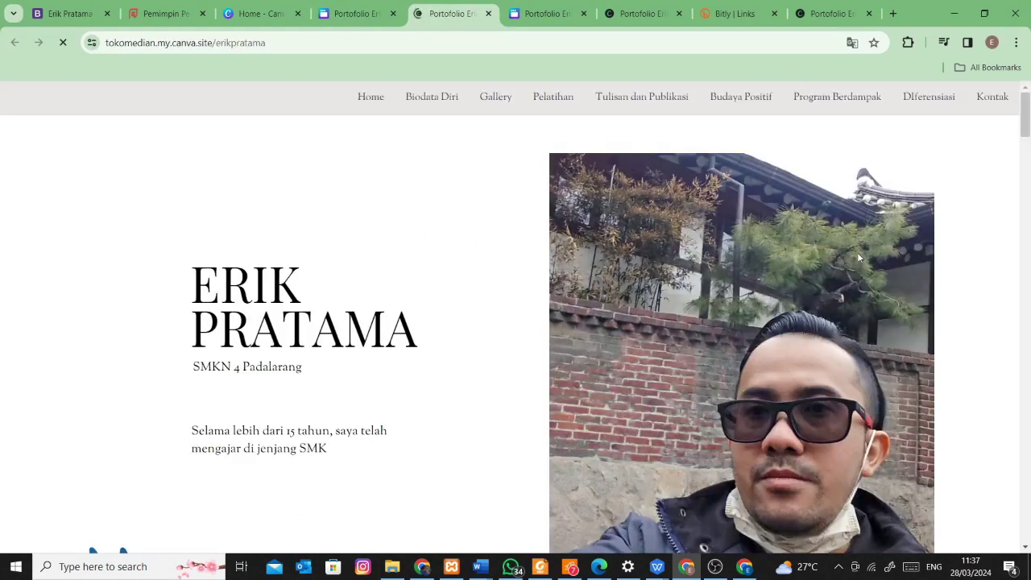
scroll(860, 256, "down", 5)
scroll(870, 276, "up", 5)
left_click(928, 98)
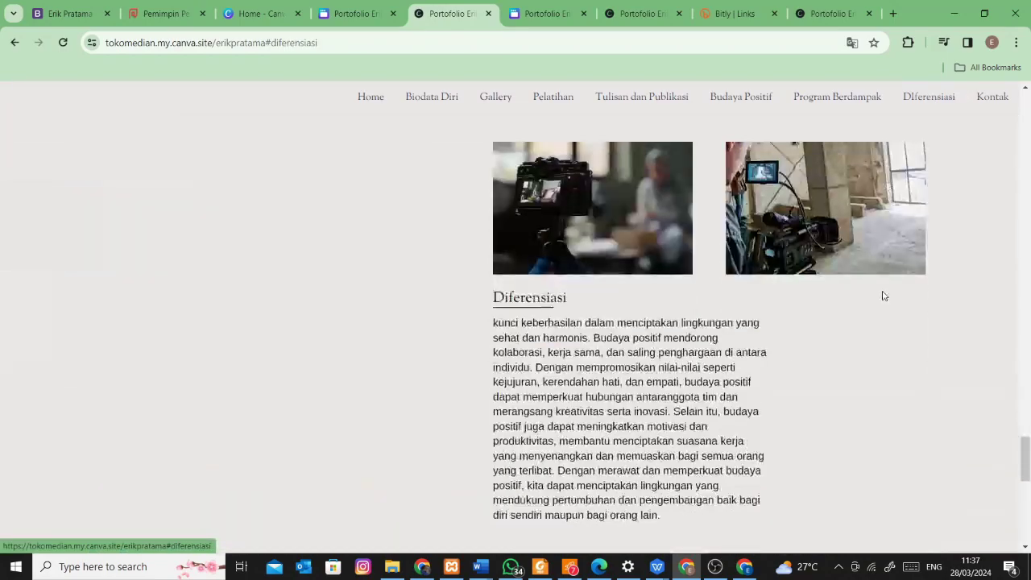
scroll(878, 282, "down", 2)
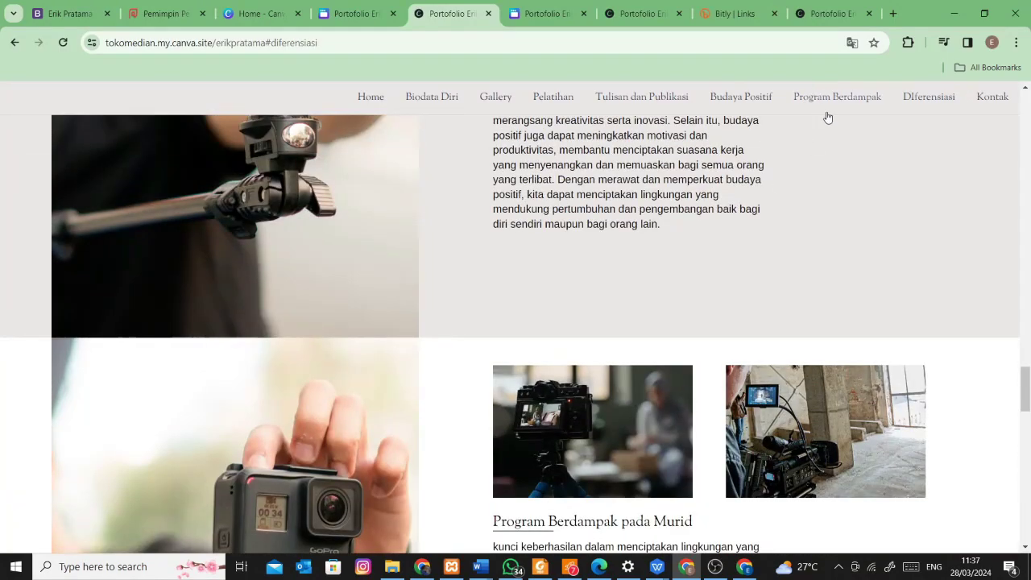
scroll(805, 121, "up", 4)
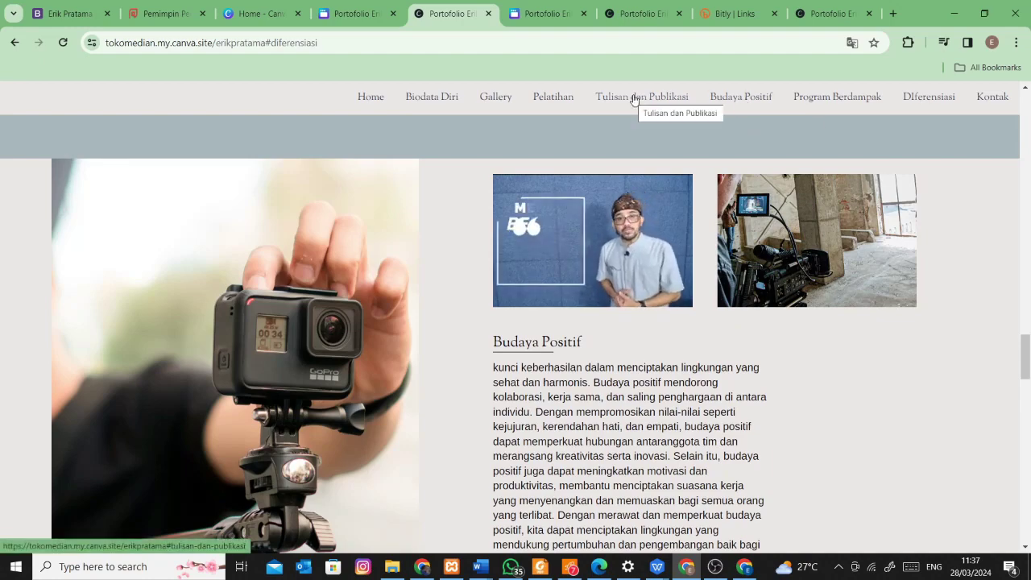
scroll(780, 275, "up", 7)
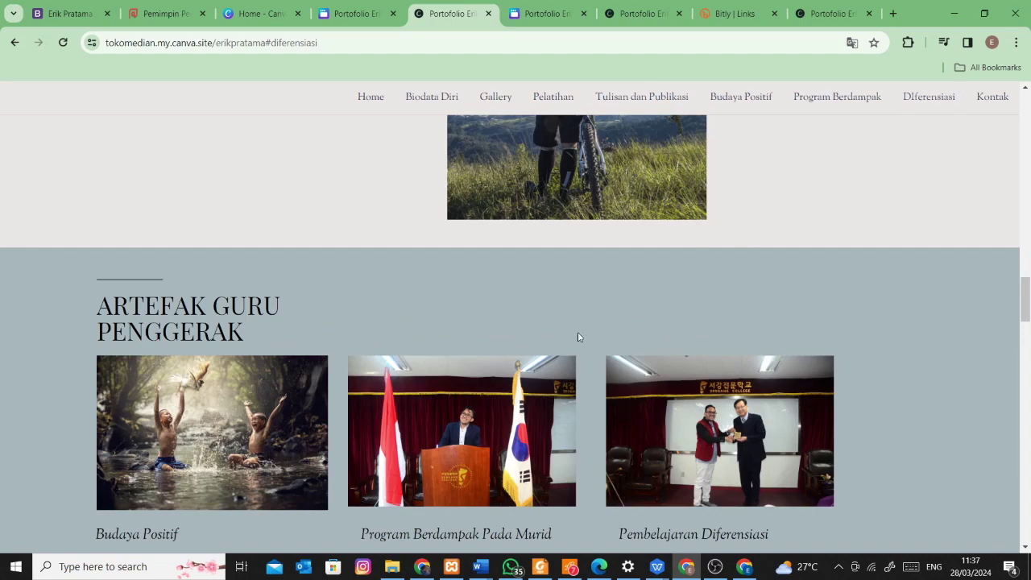
scroll(206, 305, "down", 7)
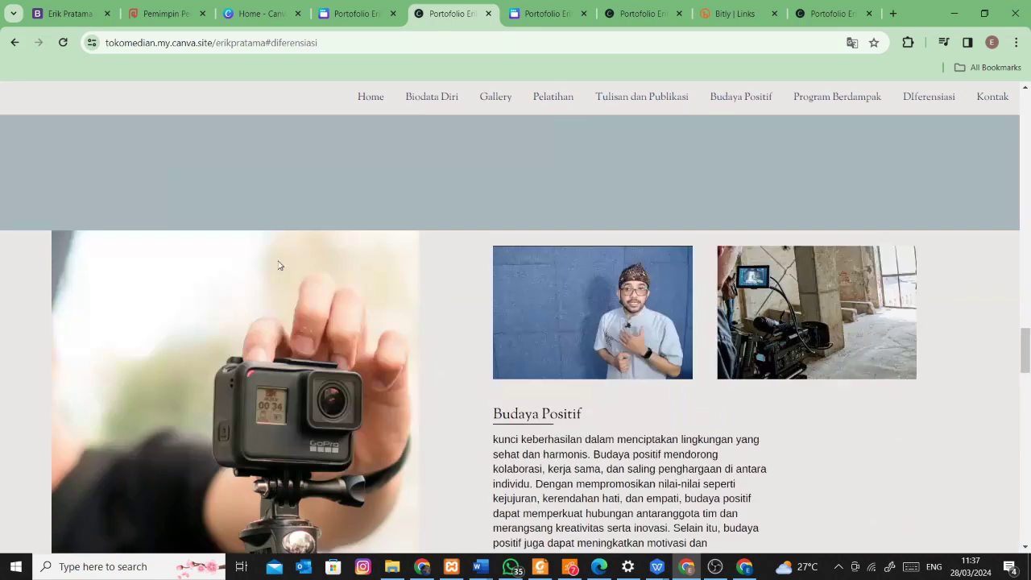
scroll(422, 289, "up", 7)
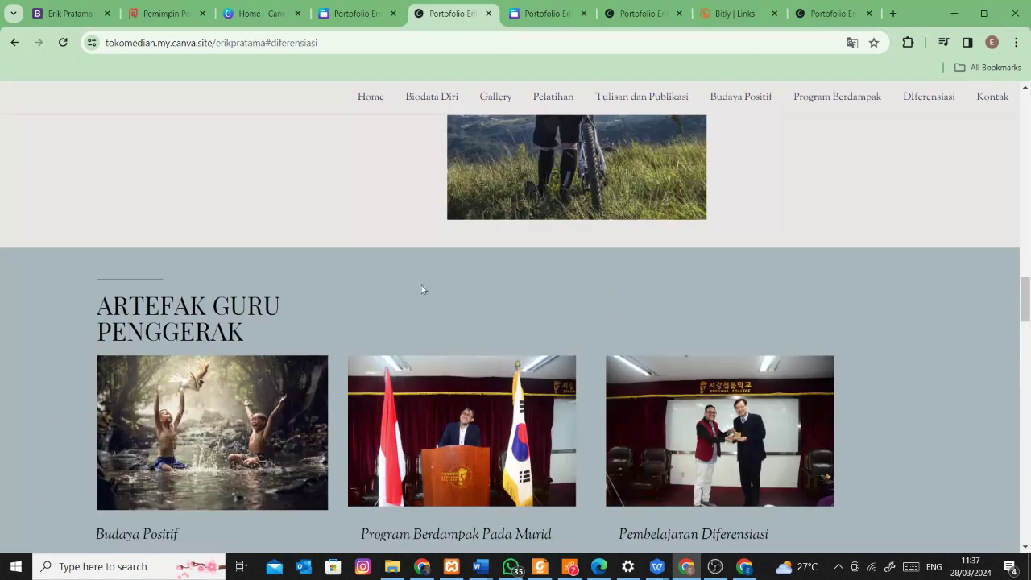
left_click(261, 14)
Dismiss the website-is-live notice and unlock the design with Edit design
left_click(355, 13)
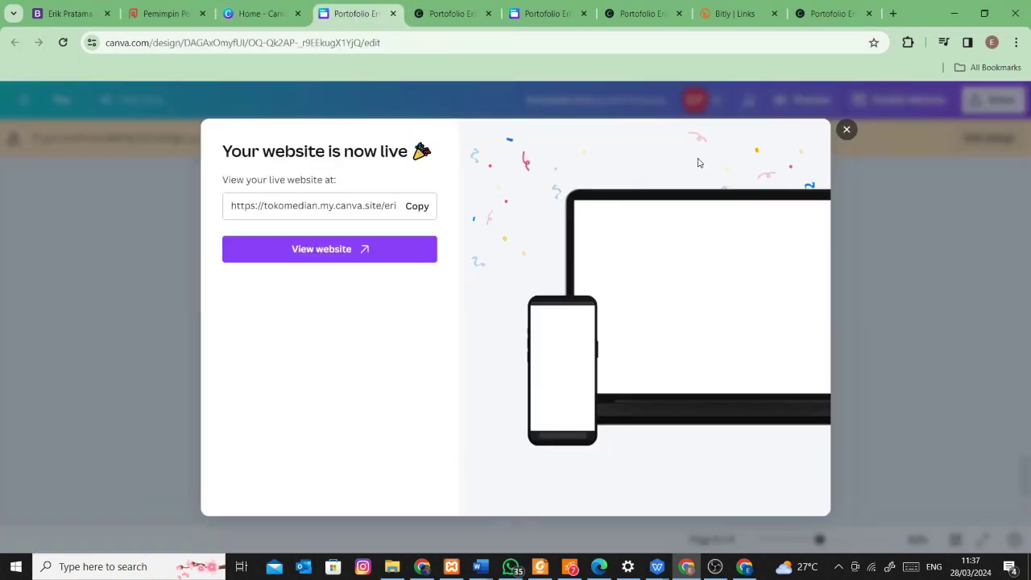
left_click(847, 129)
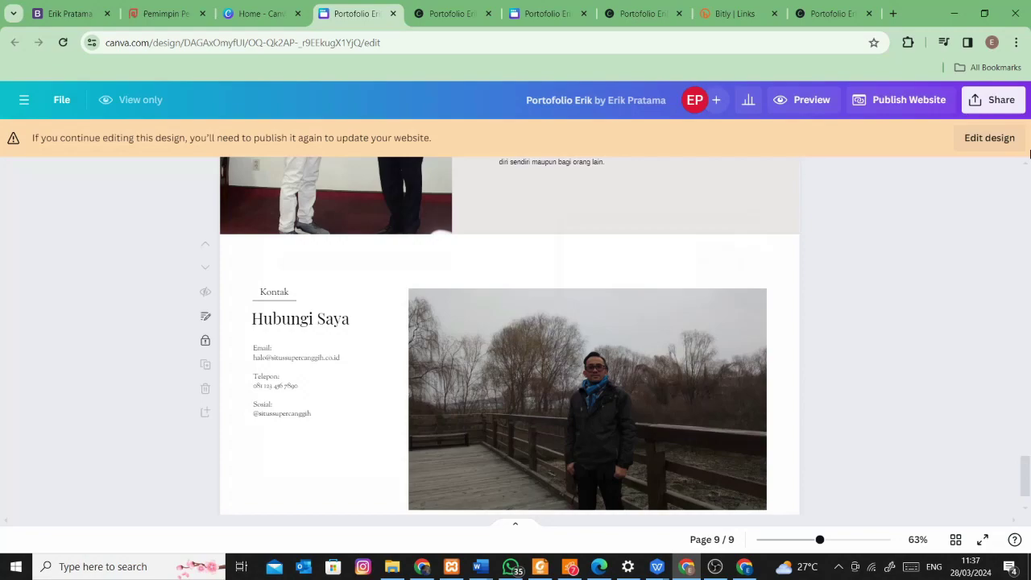
left_click(1000, 149)
scroll(451, 319, "up", 10)
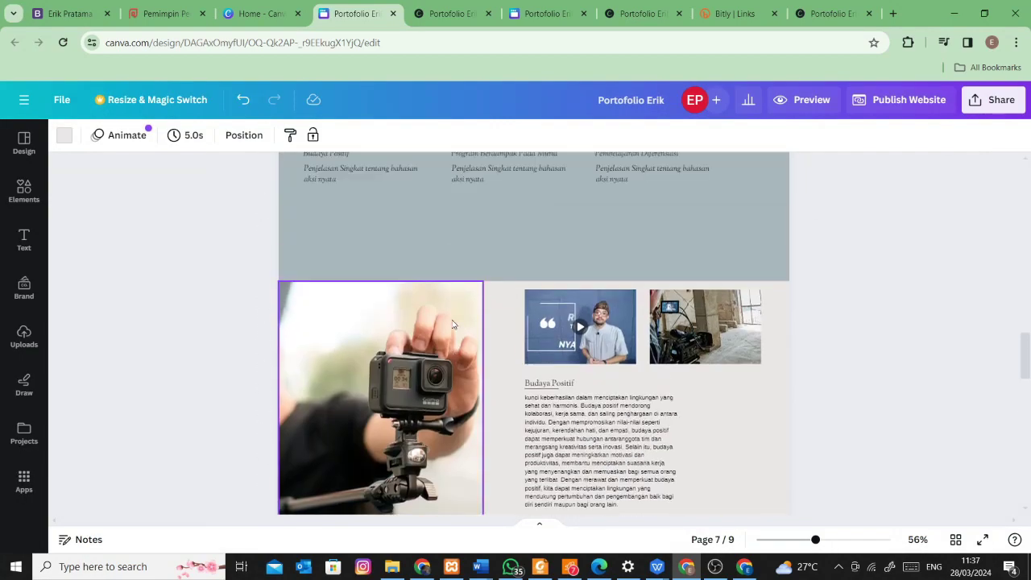
scroll(452, 324, "up", 10)
Rename page 5's title from 'Tulisan dan Publikasi' to 'Artefak' in Notes
left_click(461, 229)
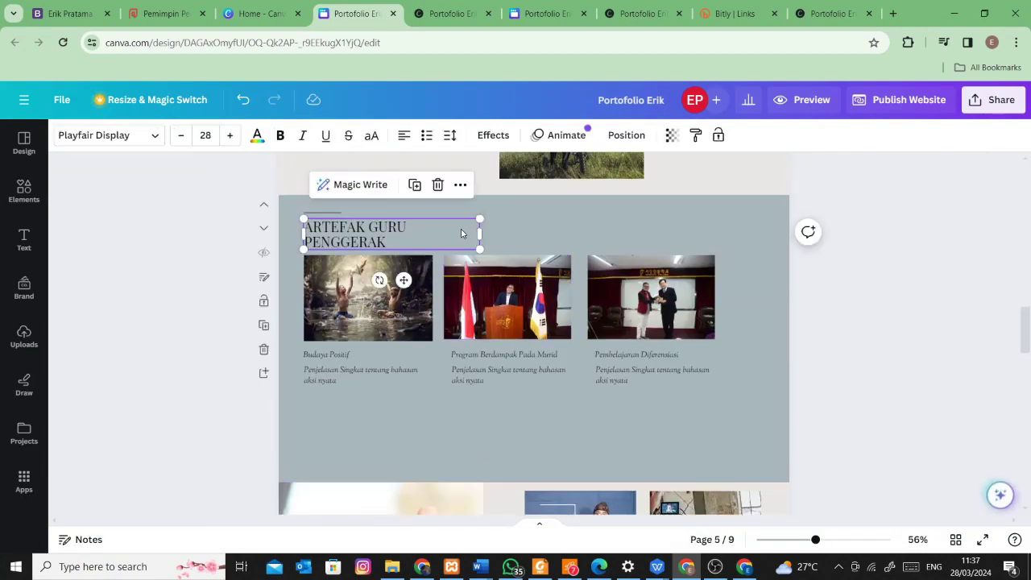
left_click(489, 431)
left_click(77, 540)
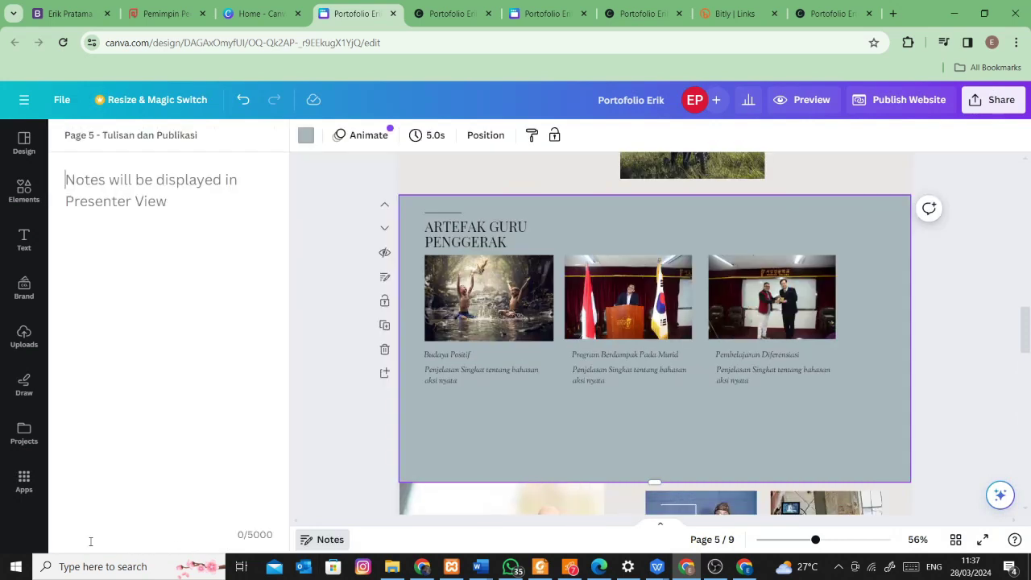
left_click_drag(104, 134, 250, 139)
type("Artefak")
Link the river photo and its Budaya Positif caption to page 6 - Budaya Positif
left_click(505, 275)
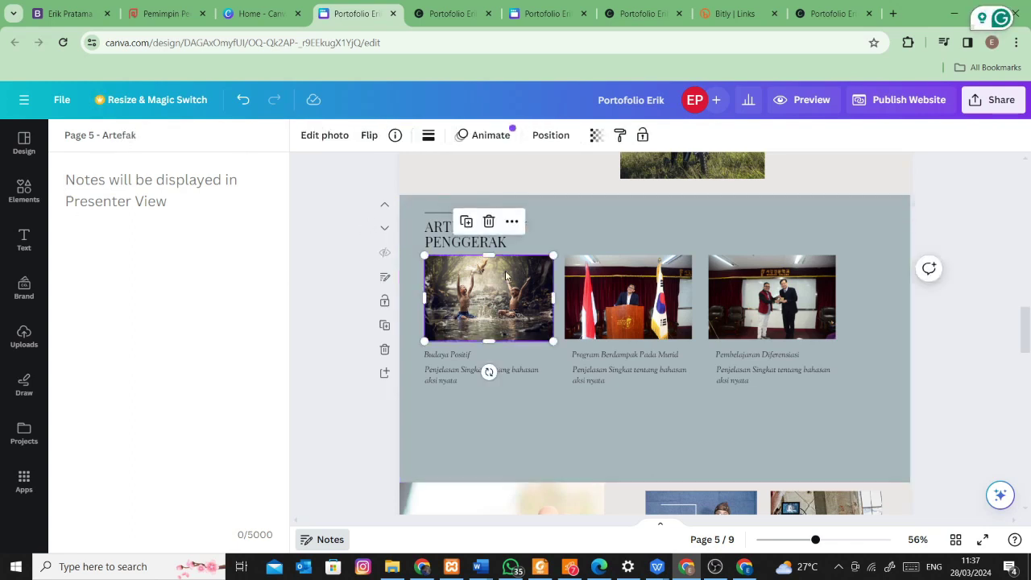
left_click(453, 356, "shift")
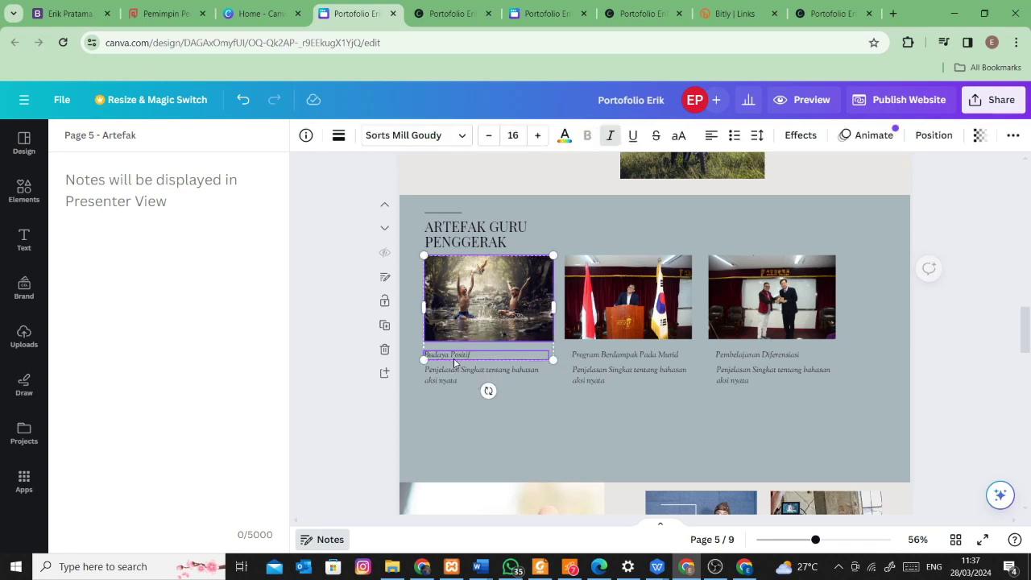
left_click(448, 384, "shift")
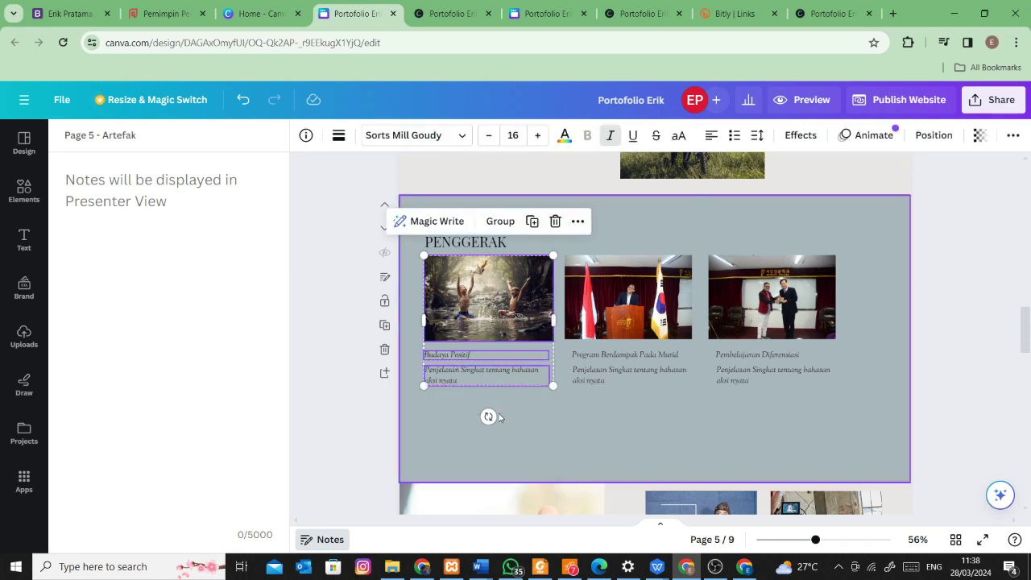
left_click(483, 330)
left_click(447, 357, "shift")
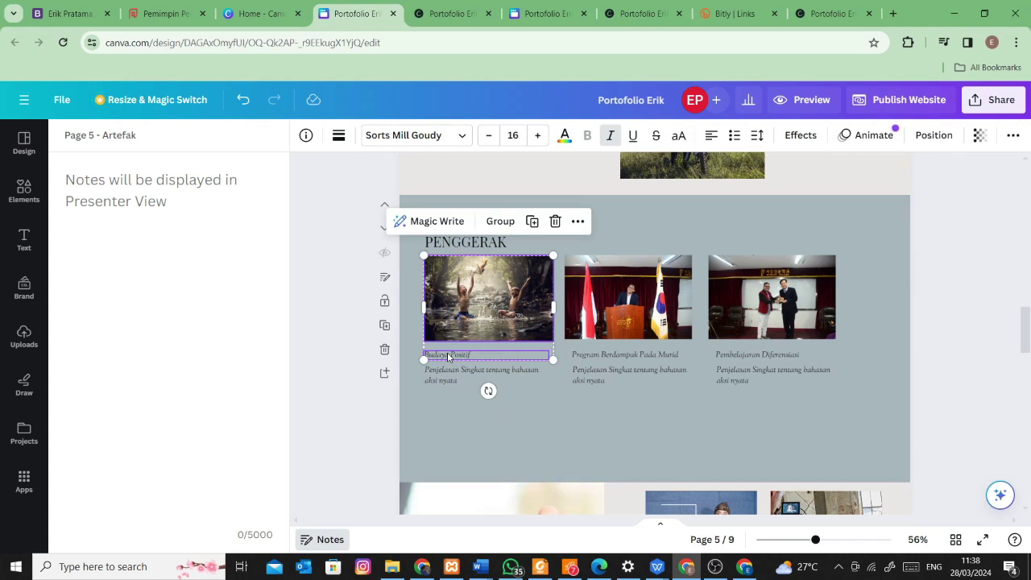
right_click(448, 357)
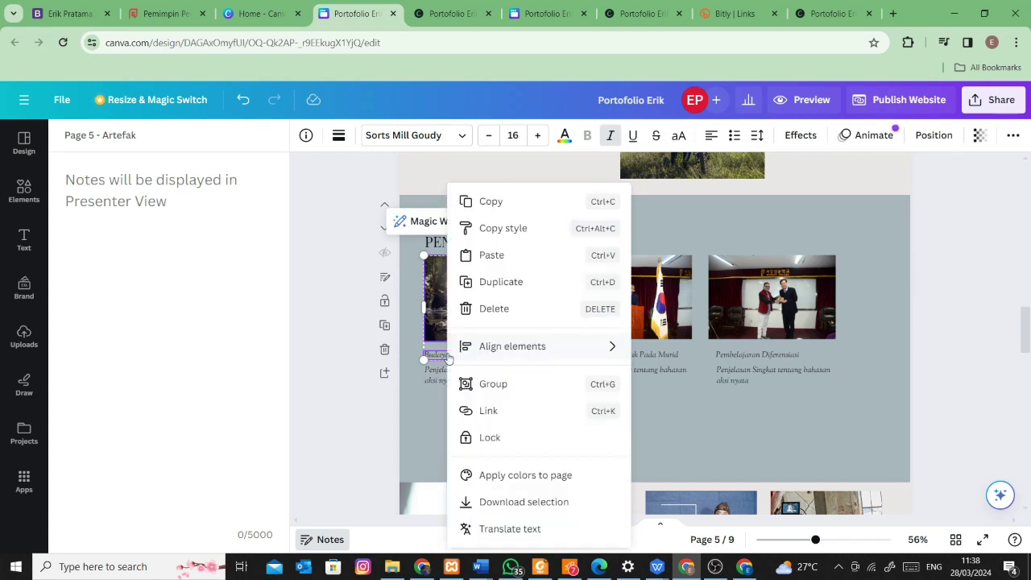
left_click(499, 411)
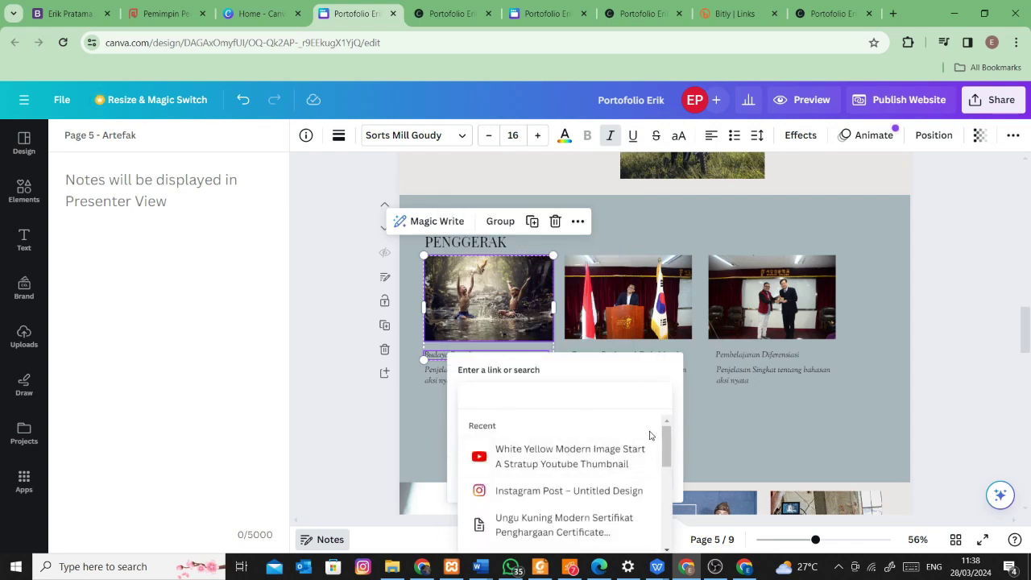
left_click_drag(667, 439, 670, 523)
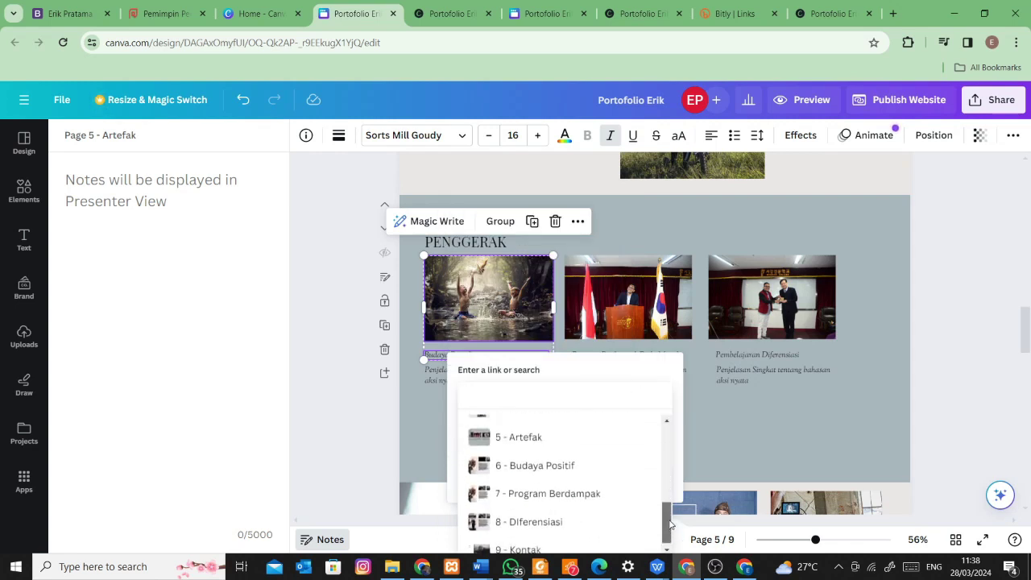
left_click(556, 466)
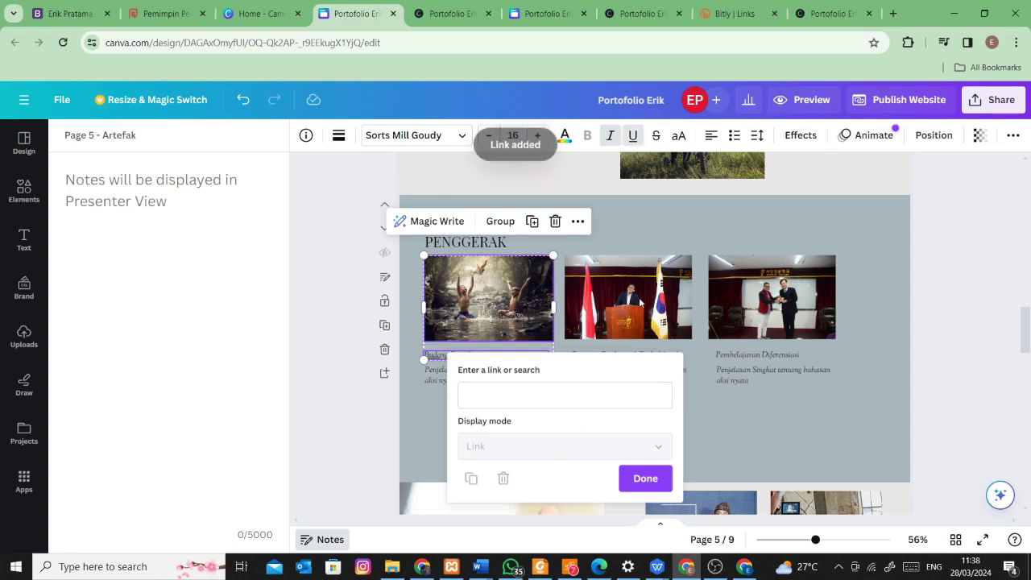
left_click(653, 479)
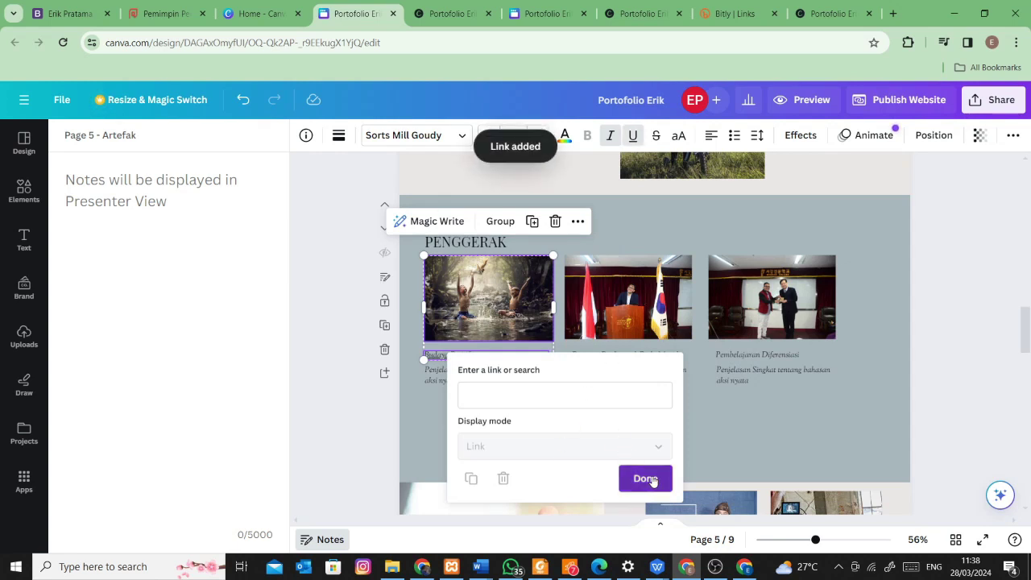
left_click(616, 318)
left_click(600, 373)
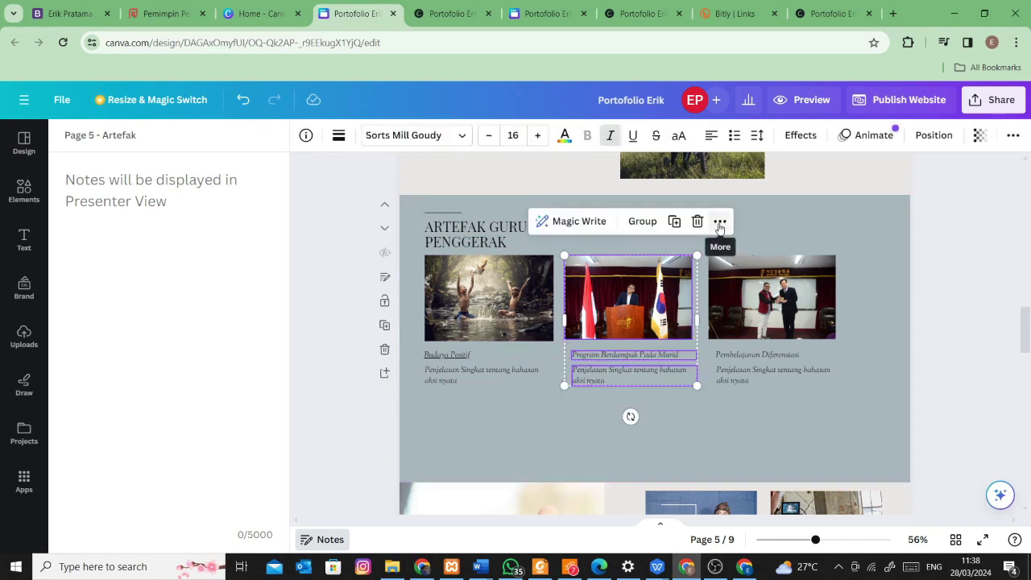
Link the middle Program Berdampak Pada Murid captions to page 7 - Program Berdampak
left_click(719, 221)
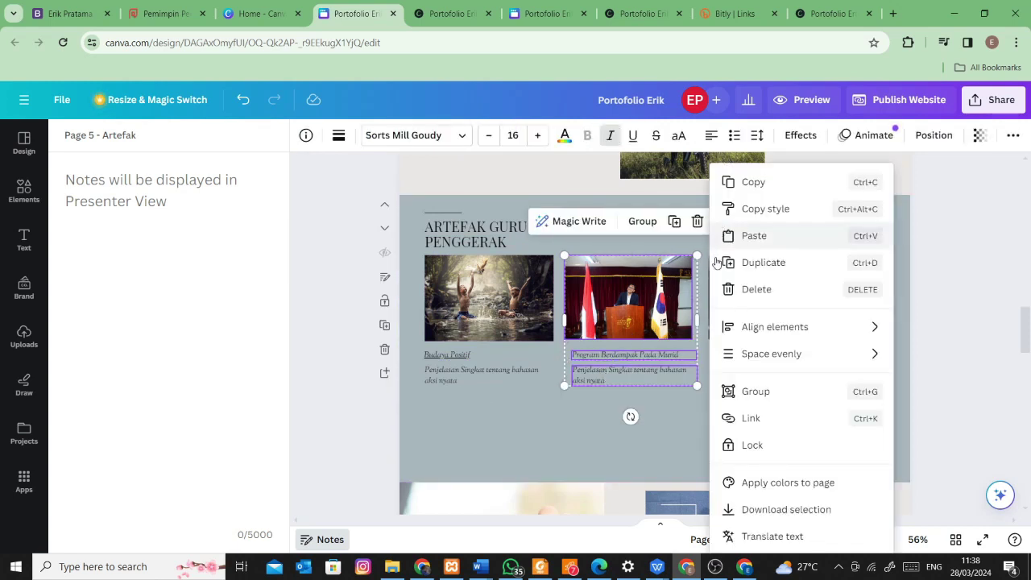
left_click(752, 418)
scroll(868, 402, "down", 3)
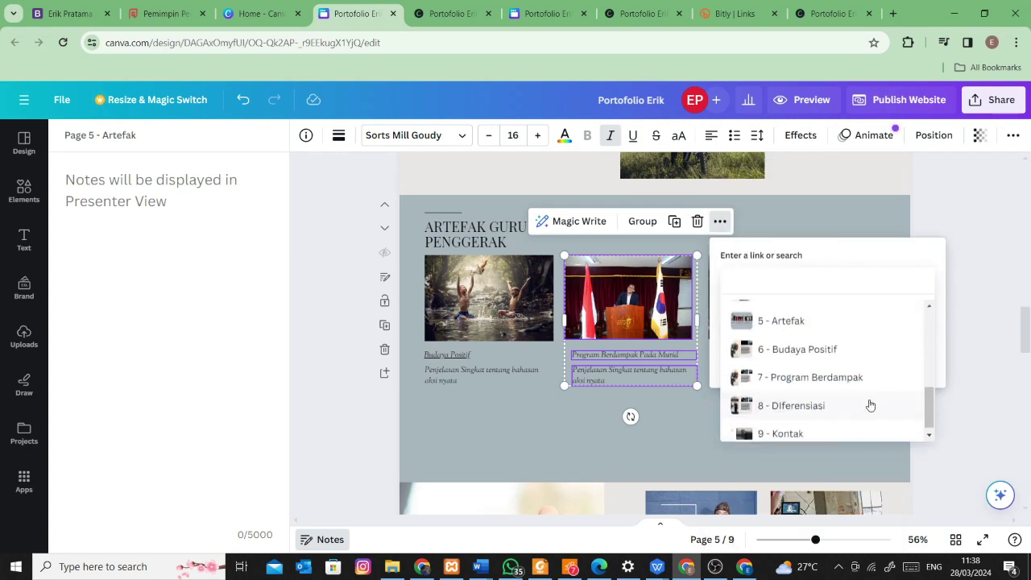
left_click(861, 395)
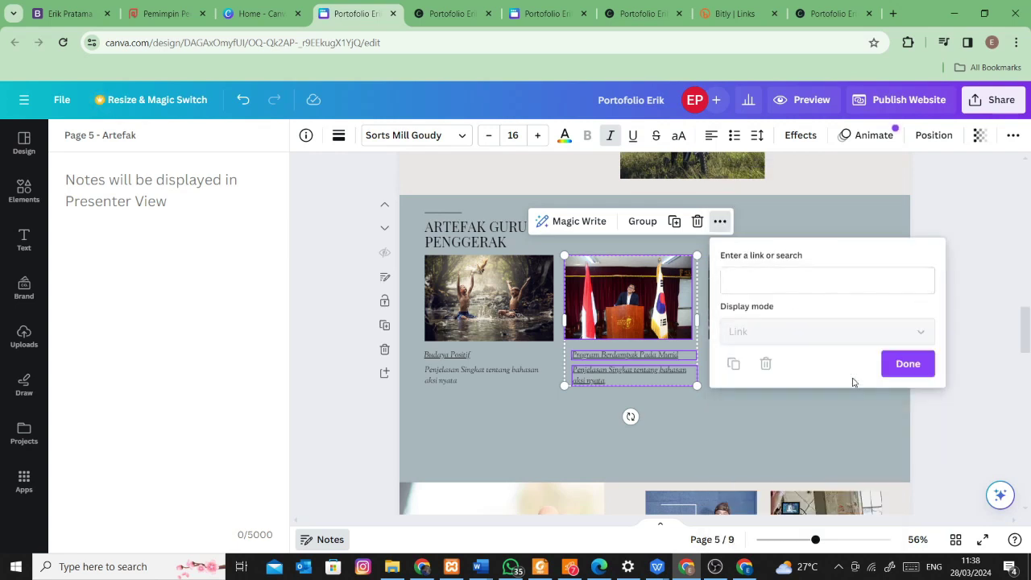
left_click(856, 416)
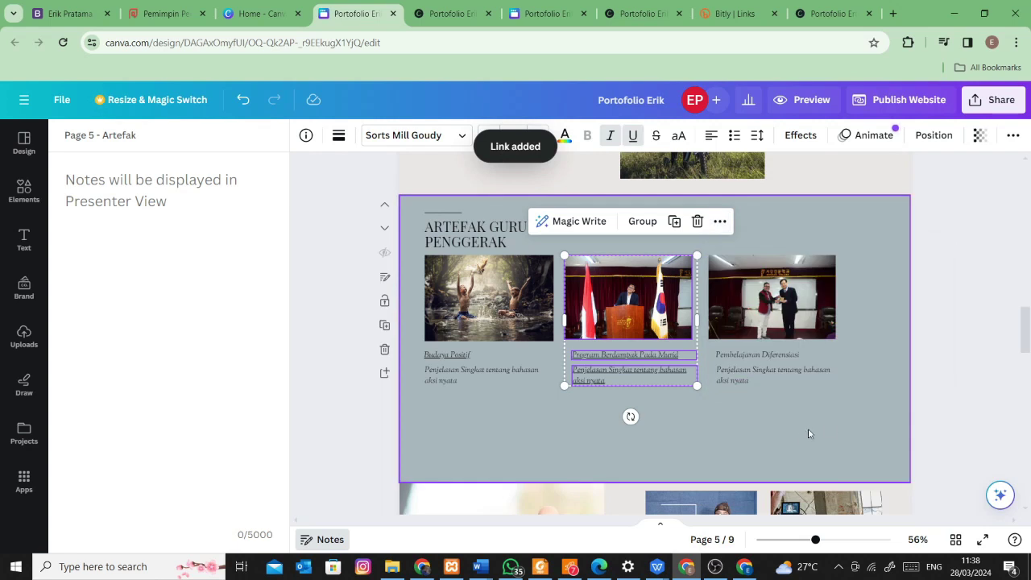
Reopen the second photo's description link to verify it, closing without changes
left_click(666, 375)
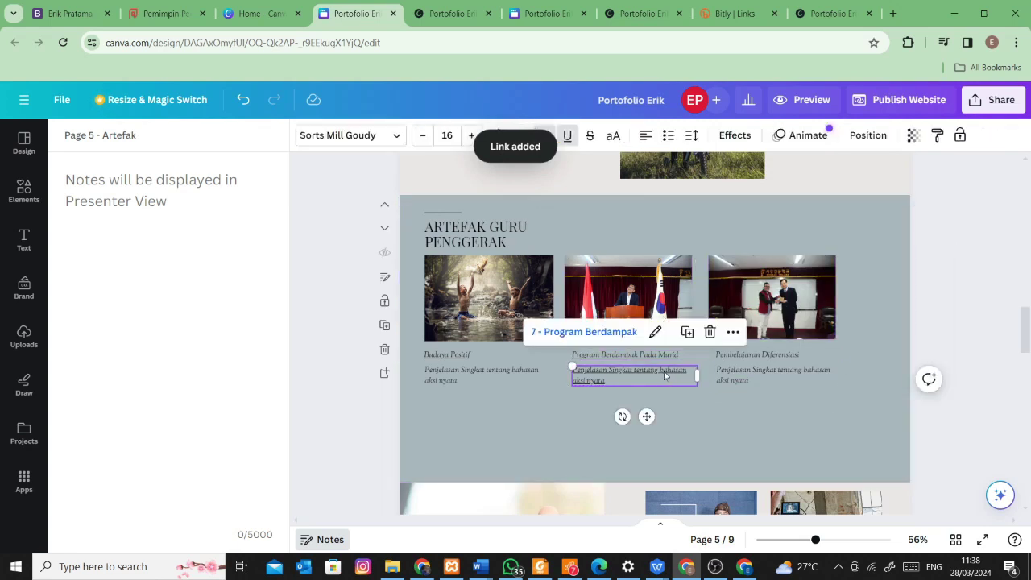
left_click(654, 333)
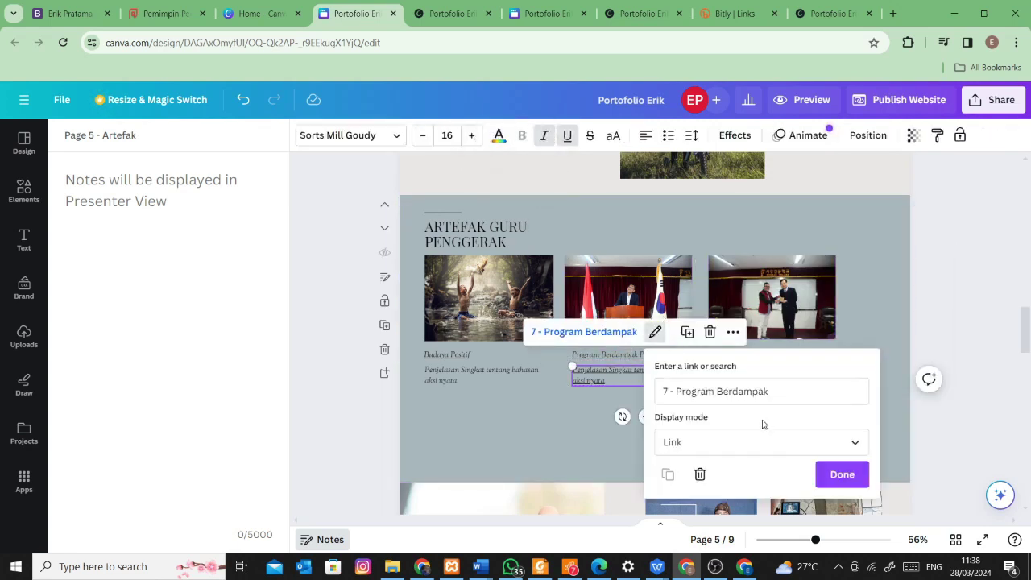
left_click(779, 439)
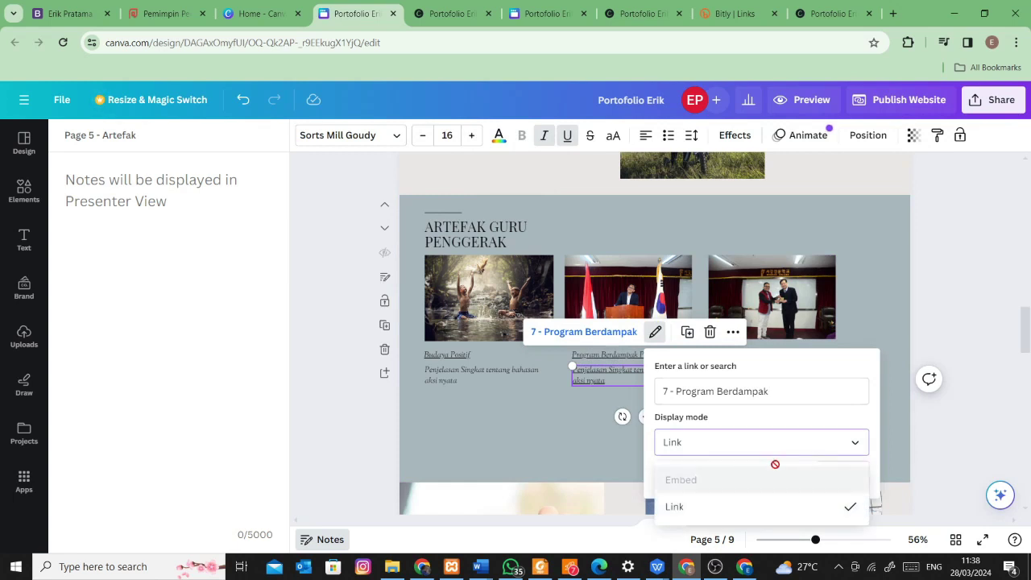
left_click(588, 453)
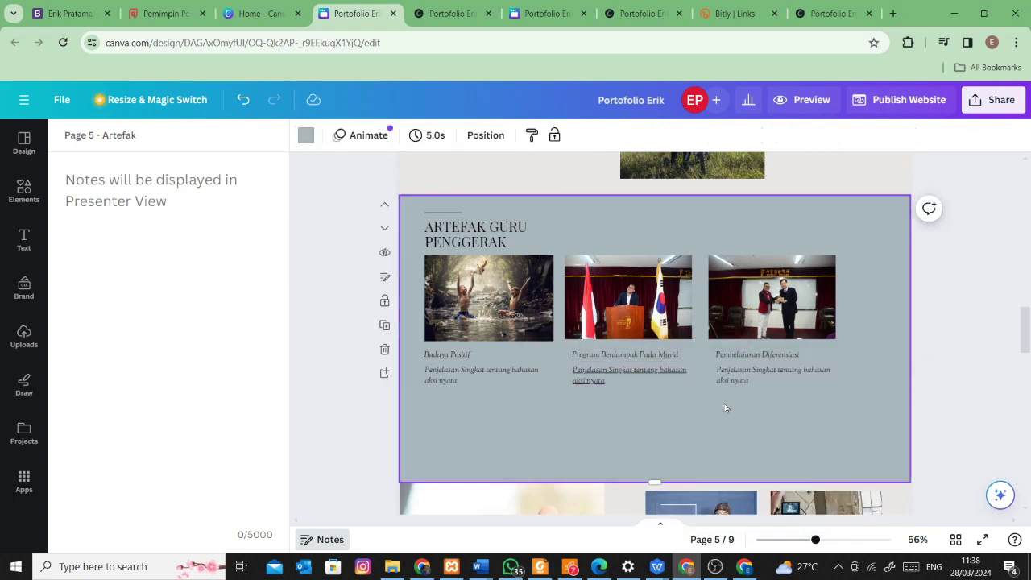
Select the Pembelajaran Diferensiasi title with its photo and link them to page 8 - Diferensiasi
left_click(749, 356)
left_click(739, 282, "shift")
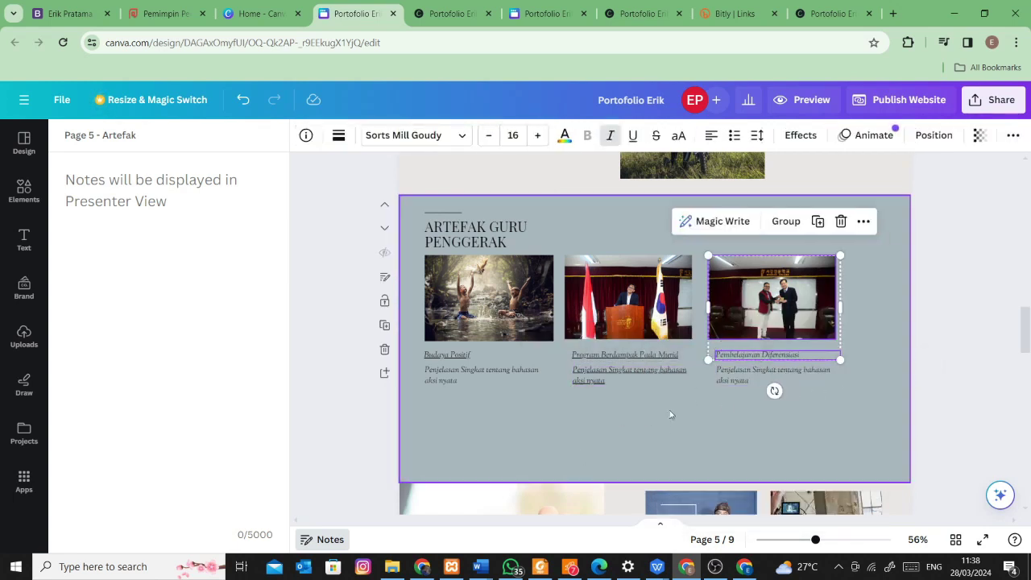
left_click(860, 221)
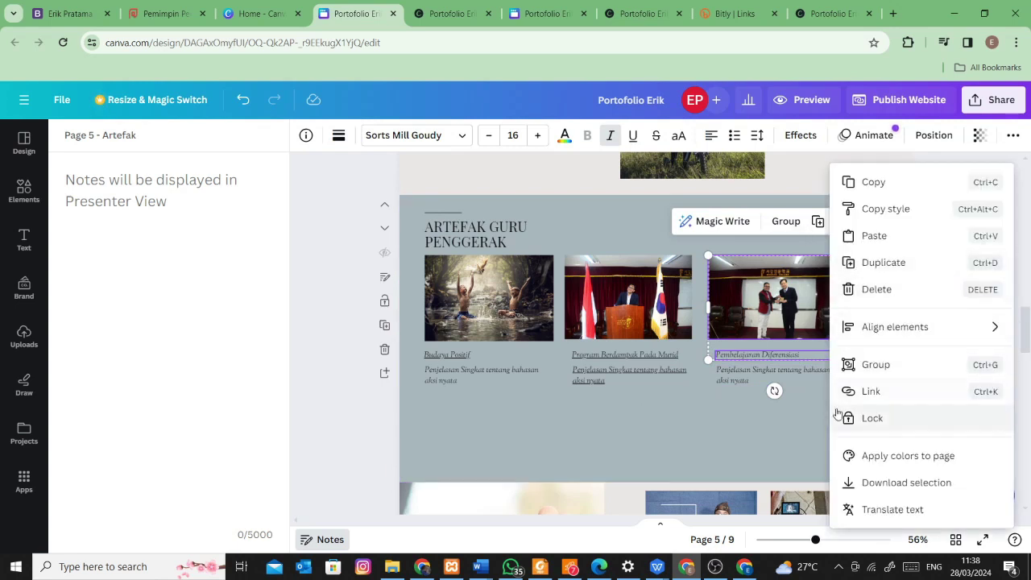
left_click(843, 391)
scroll(885, 398, "down", 6)
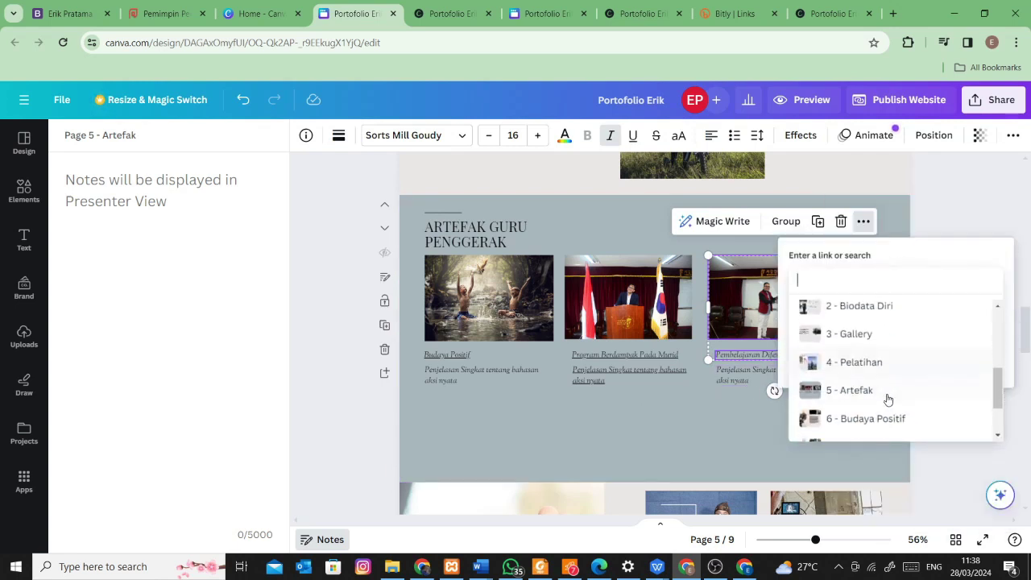
scroll(887, 400, "up", 6)
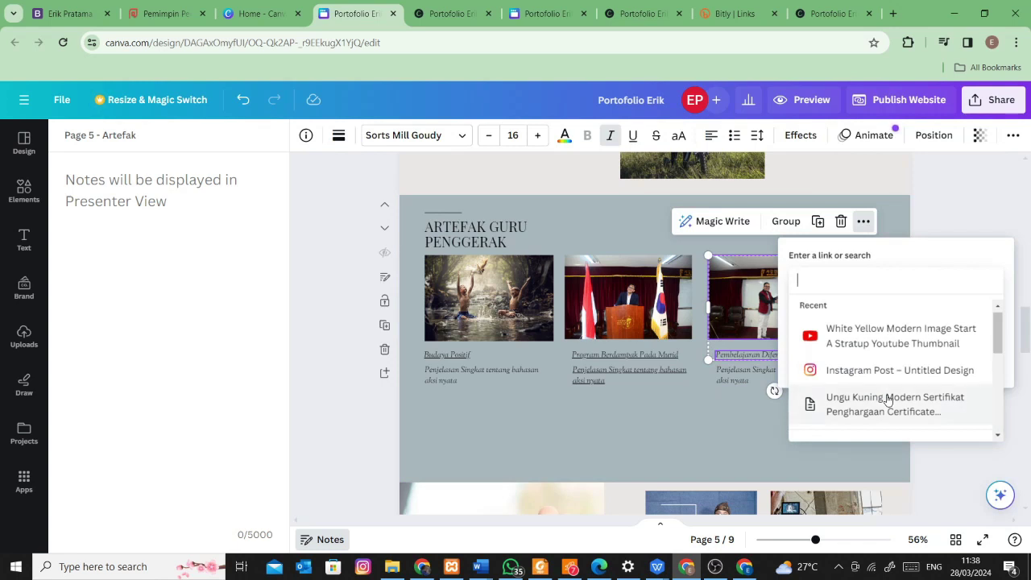
scroll(933, 394, "down", 1)
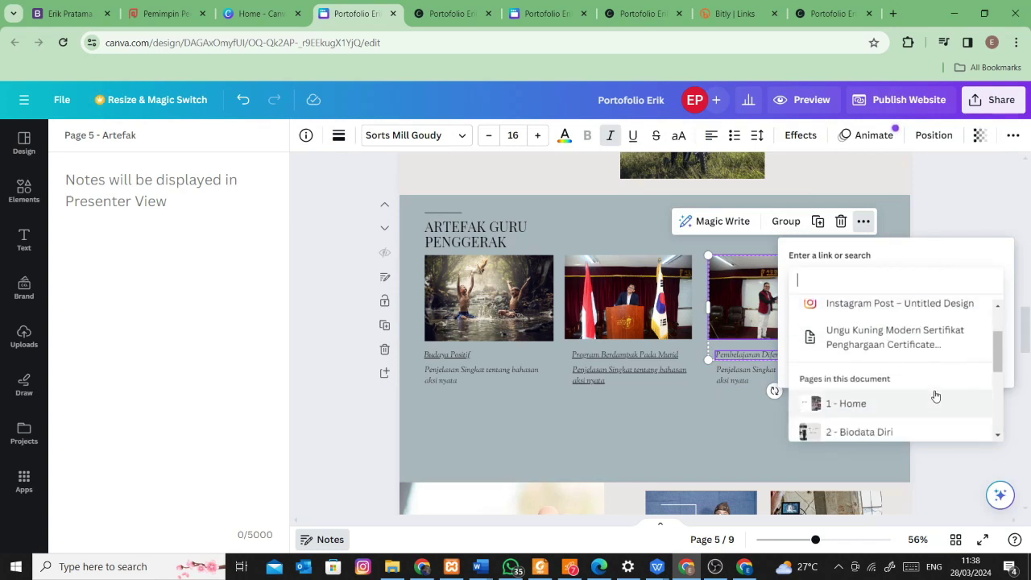
scroll(935, 396, "up", 1)
scroll(934, 394, "down", 1)
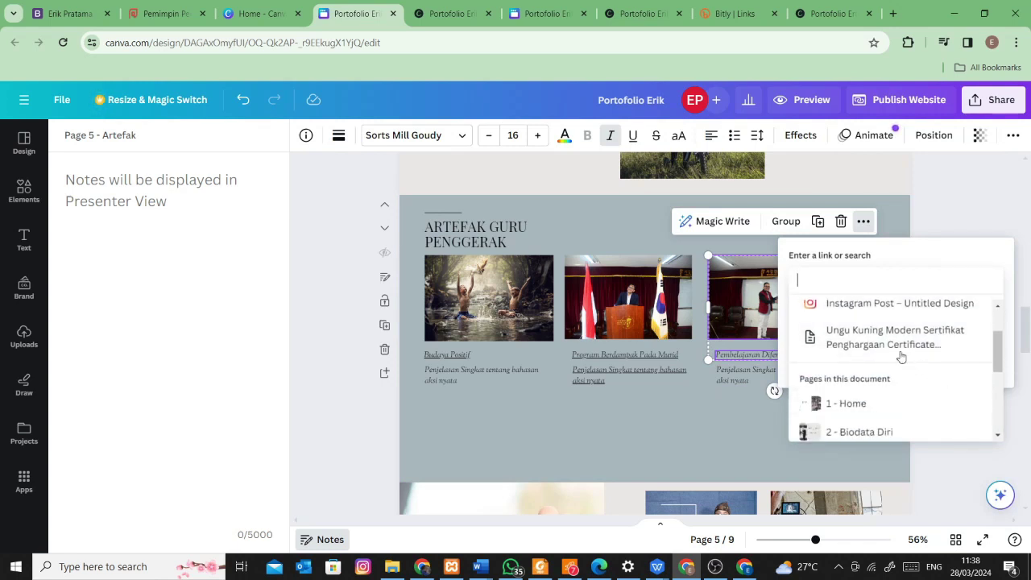
scroll(896, 399, "down", 1)
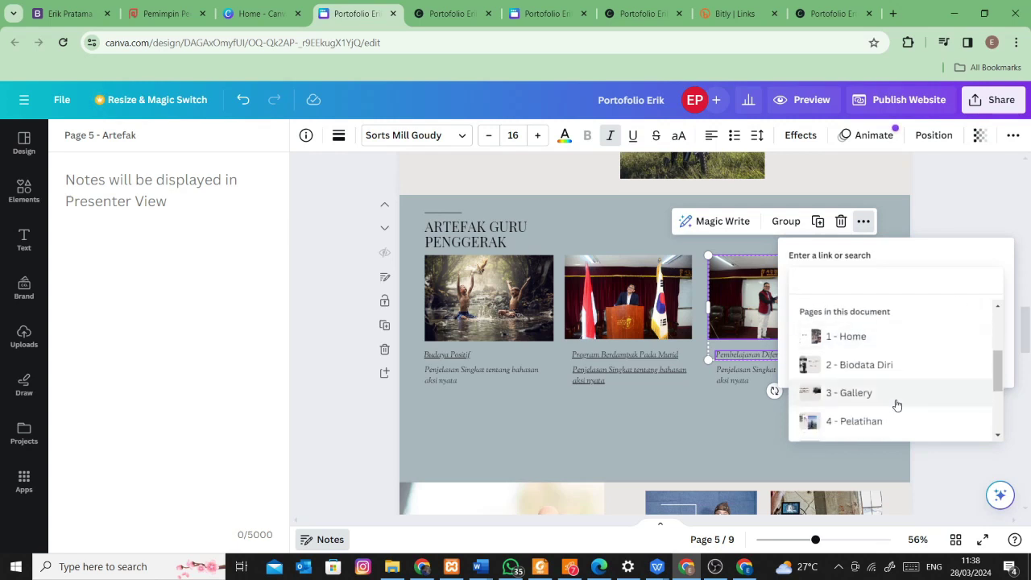
scroll(897, 405, "down", 2)
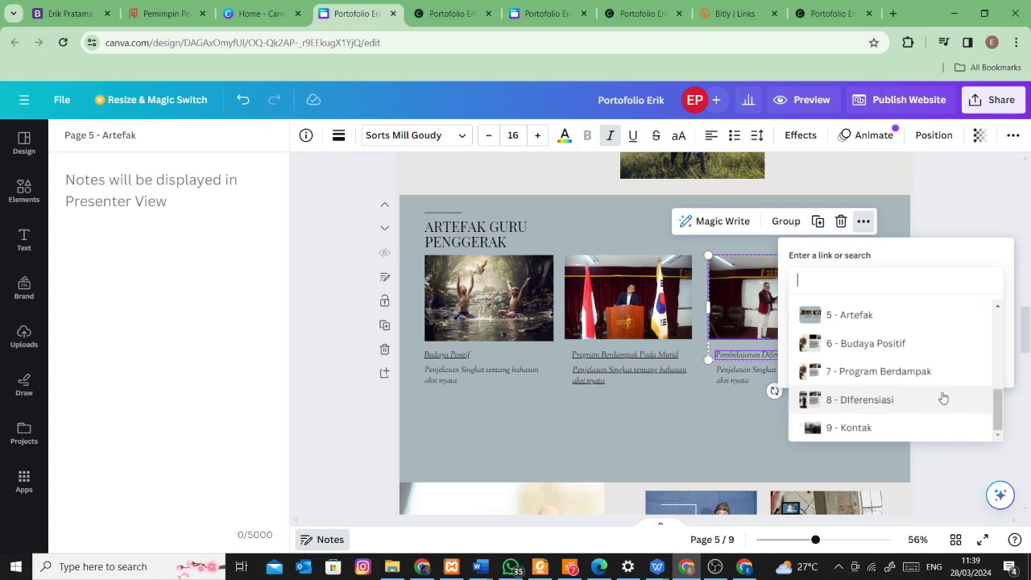
left_click(874, 399)
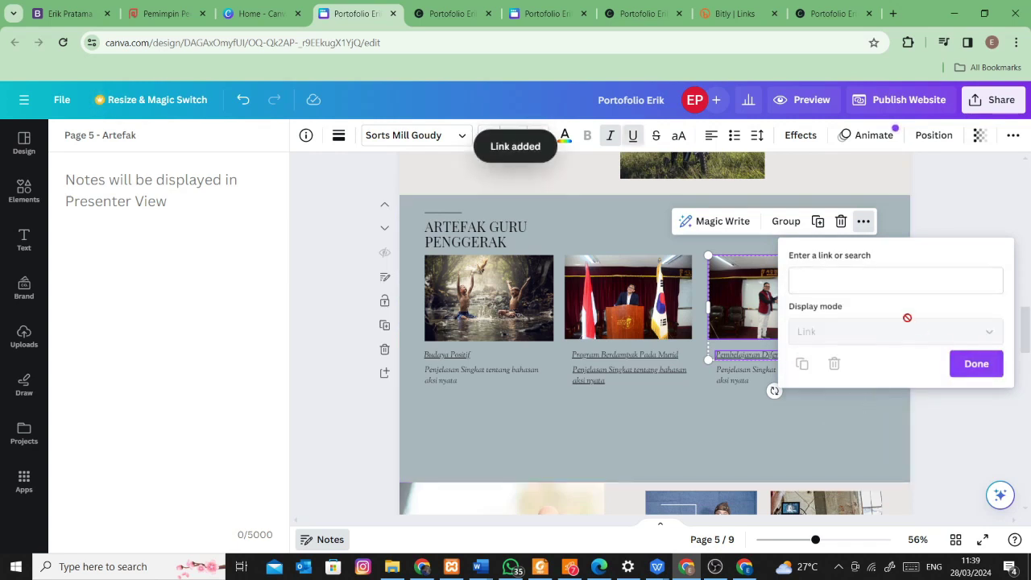
left_click(964, 375)
left_click(795, 399)
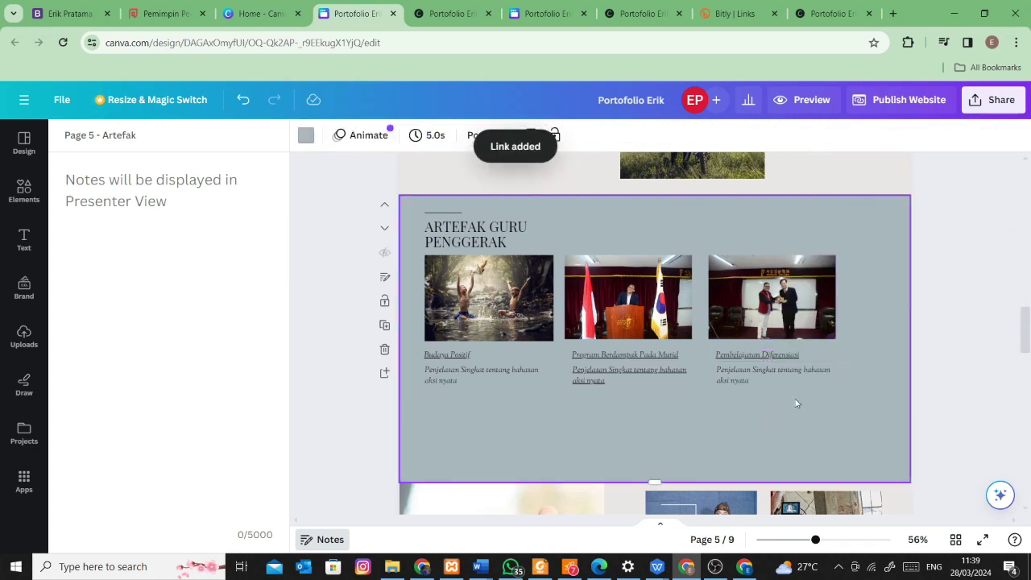
Publish the website again through Continue and Review Settings so the page links go live
left_click(878, 103)
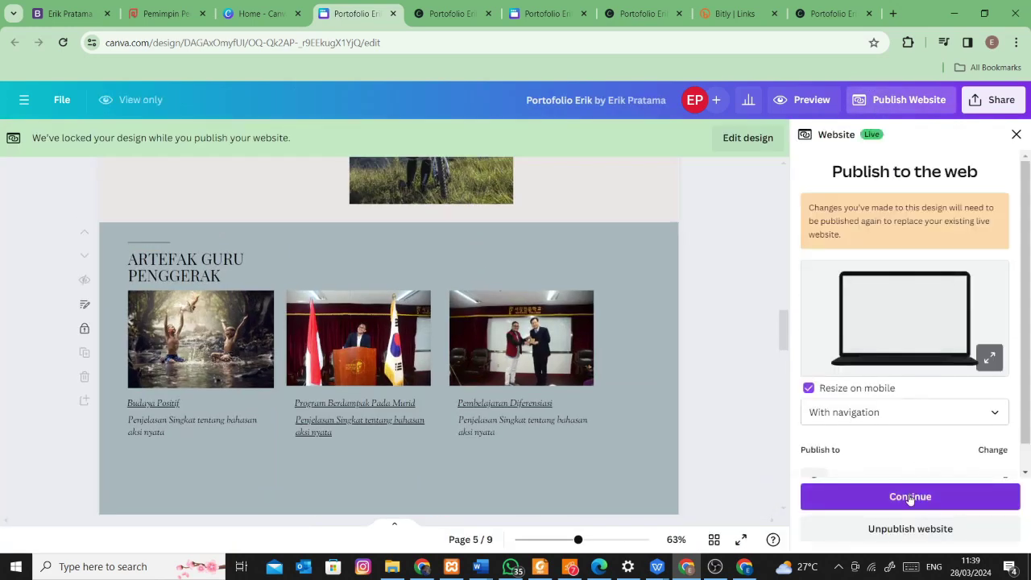
left_click(913, 497)
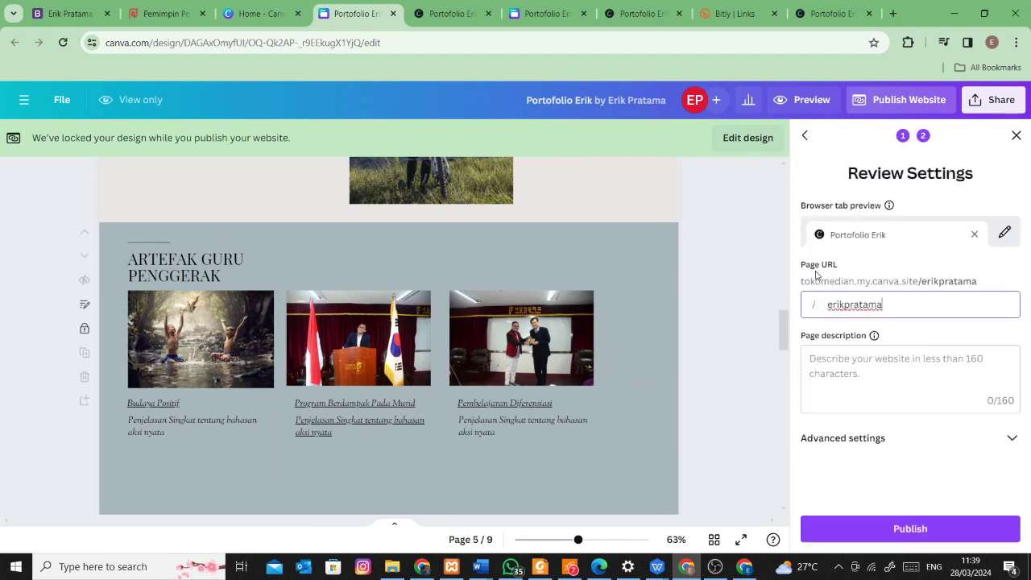
left_click(945, 522)
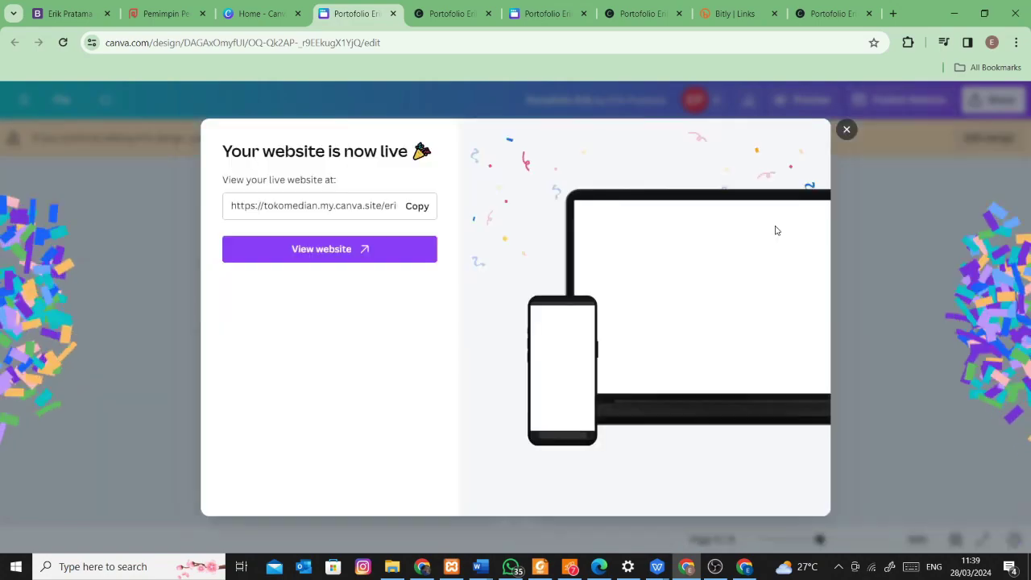
Reload the live site and test the Artefak and Budaya Positif menu links
left_click(456, 16)
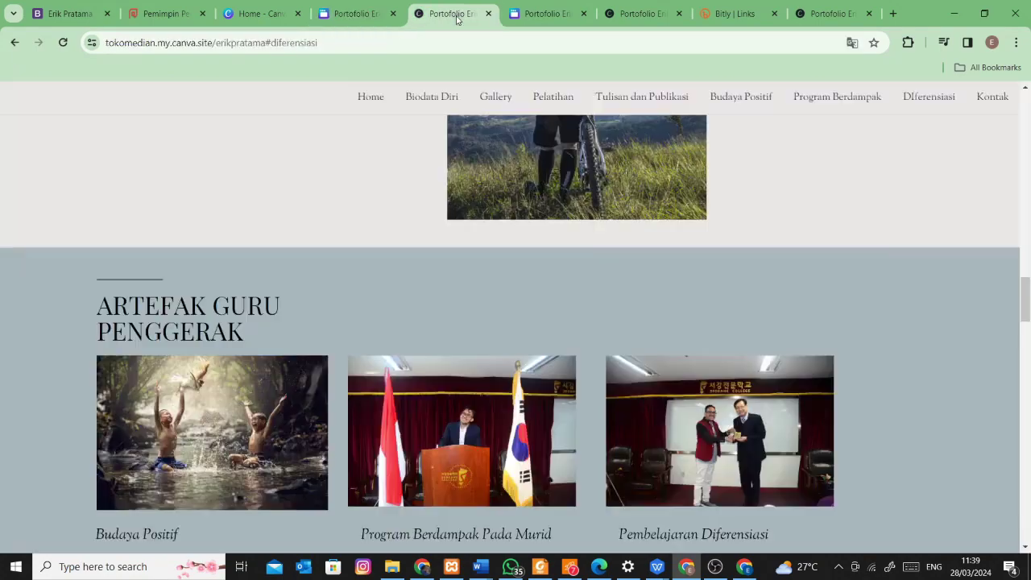
left_click(62, 43)
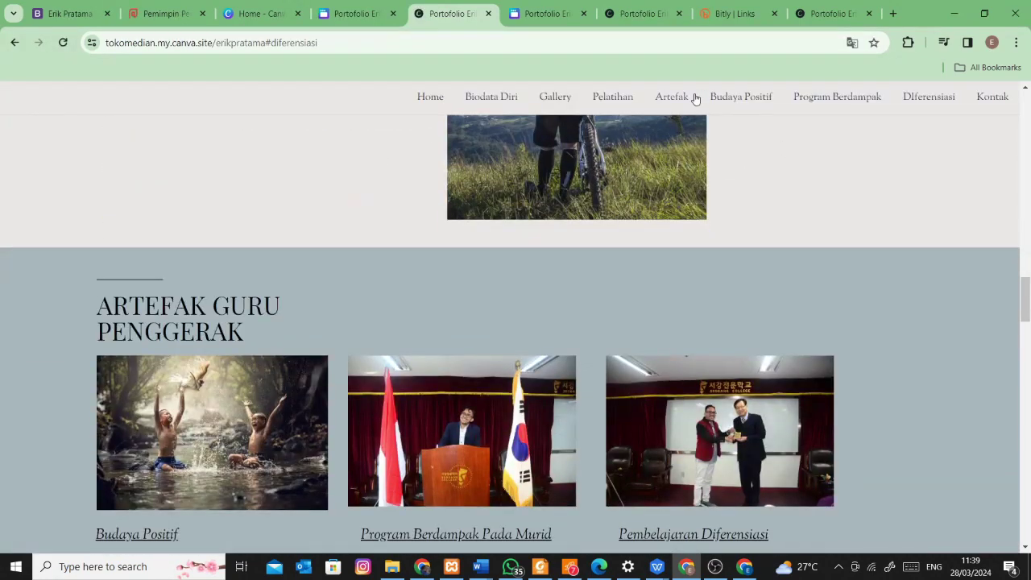
left_click(682, 99)
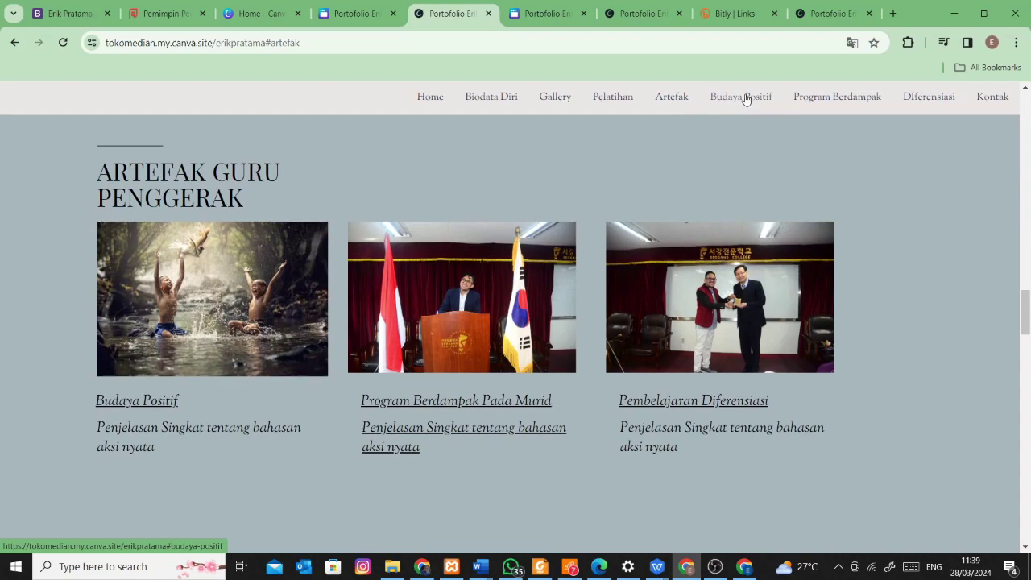
left_click(745, 99)
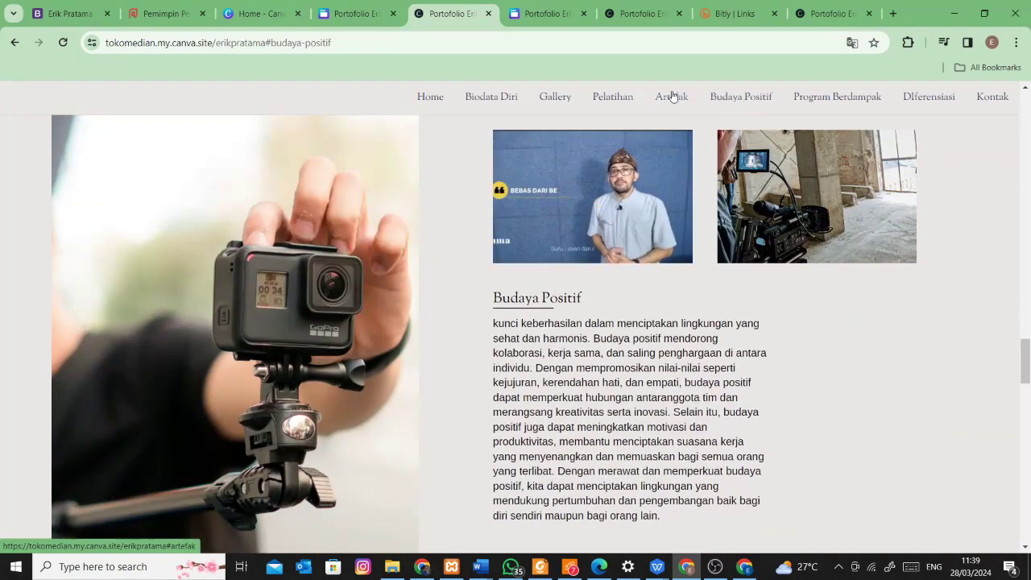
left_click(673, 97)
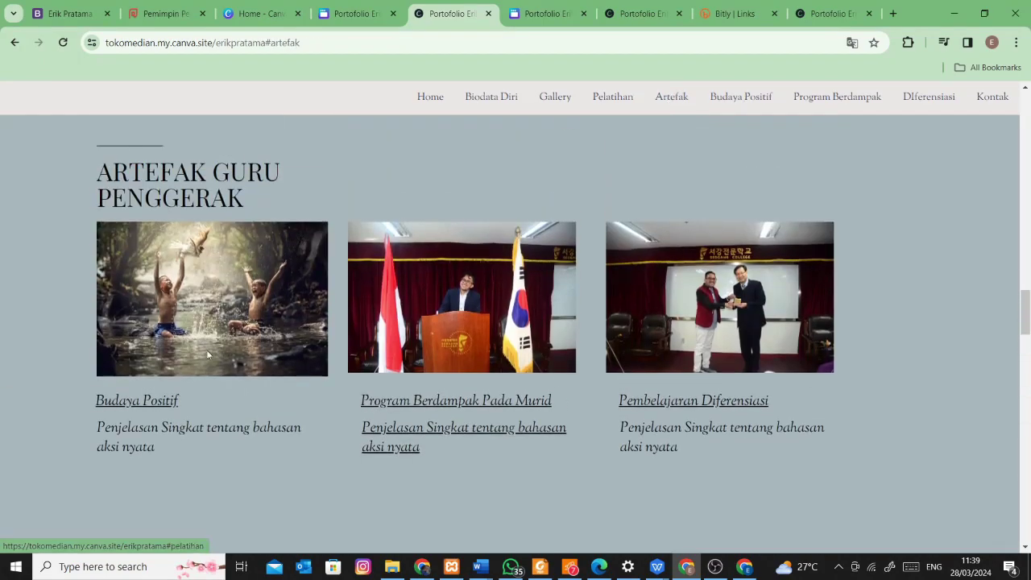
Test the Budaya Positif, Pembelajaran Diferensiasi and Program Berdampak card links, then return to Canva
left_click(139, 406)
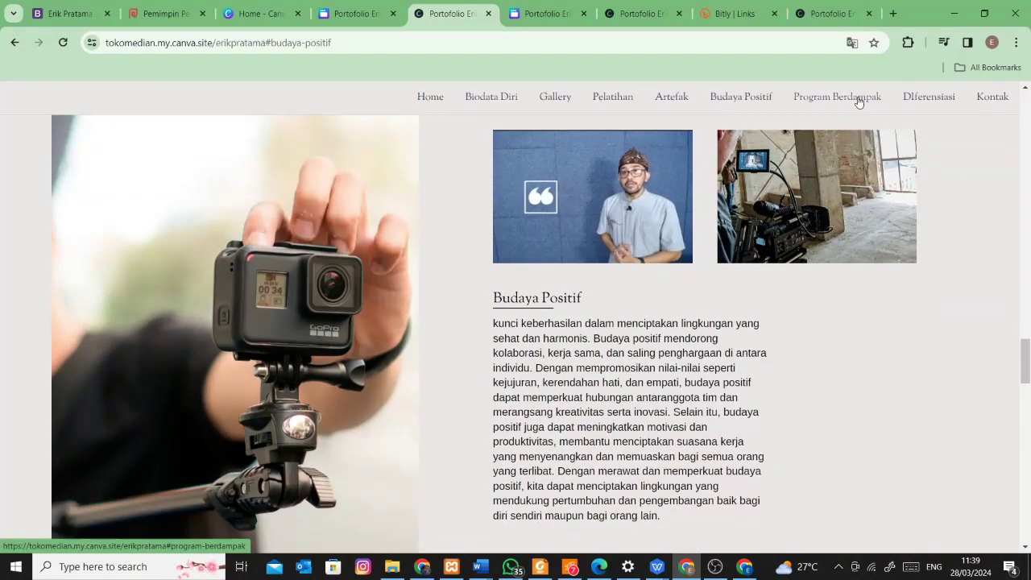
left_click(672, 97)
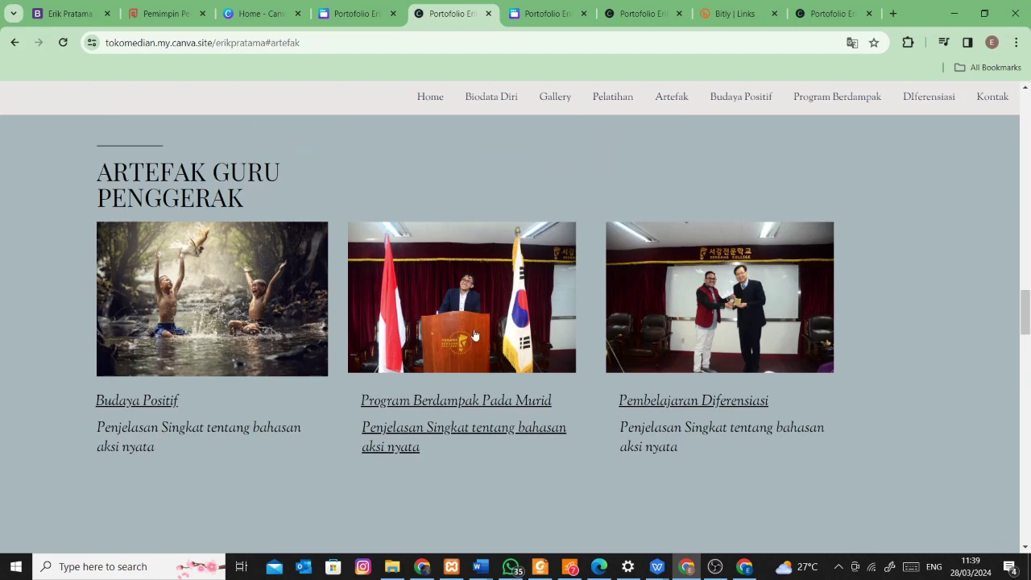
left_click(693, 401)
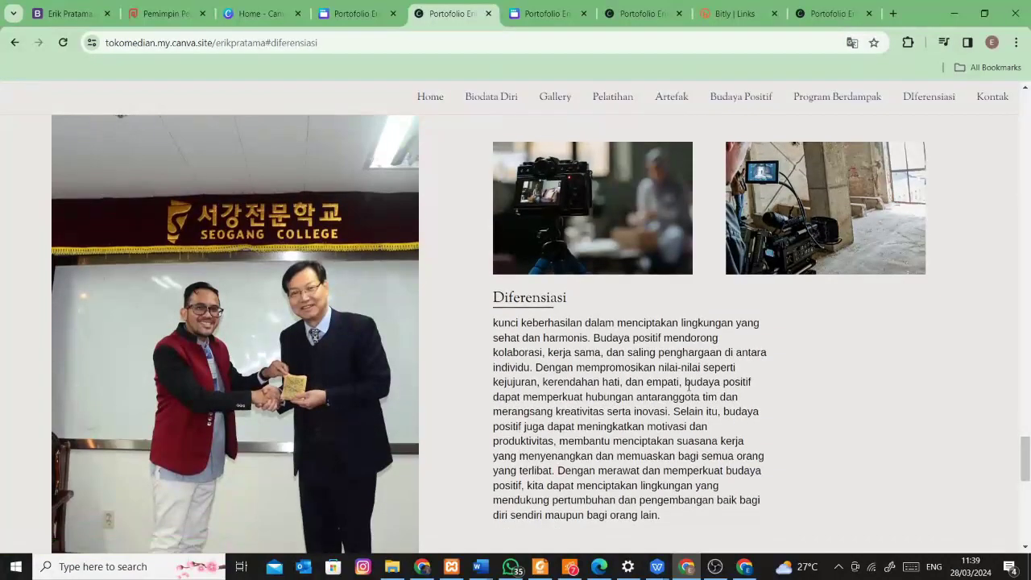
left_click(668, 96)
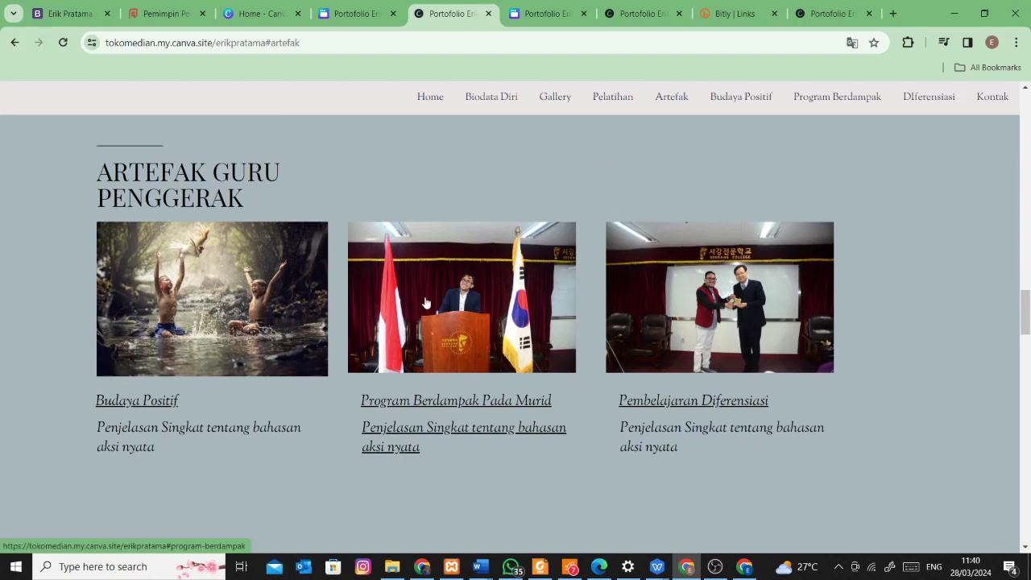
left_click(421, 325)
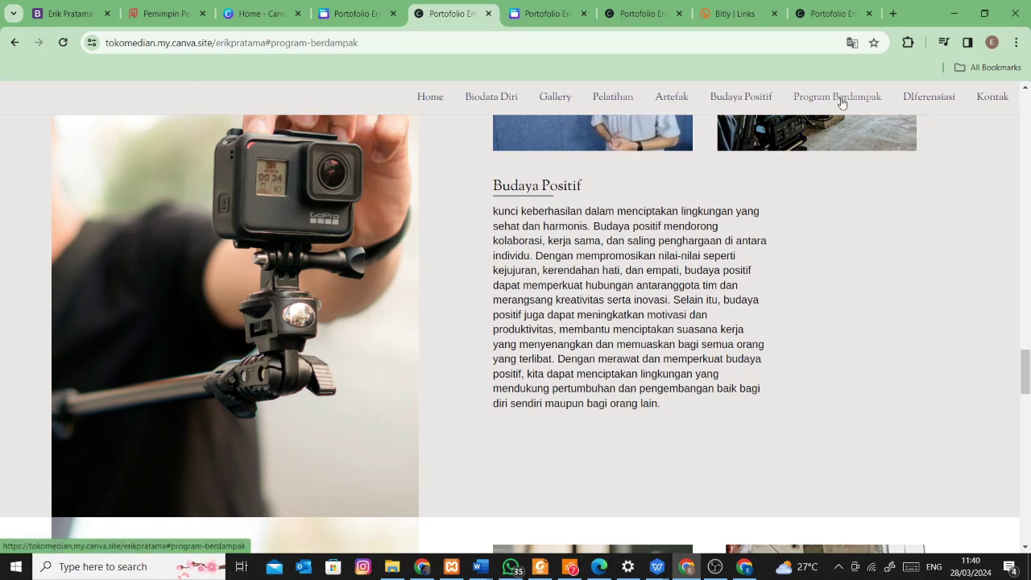
left_click(236, 20)
Dismiss the website-is-live notice and put the design back into editing mode
left_click(378, 9)
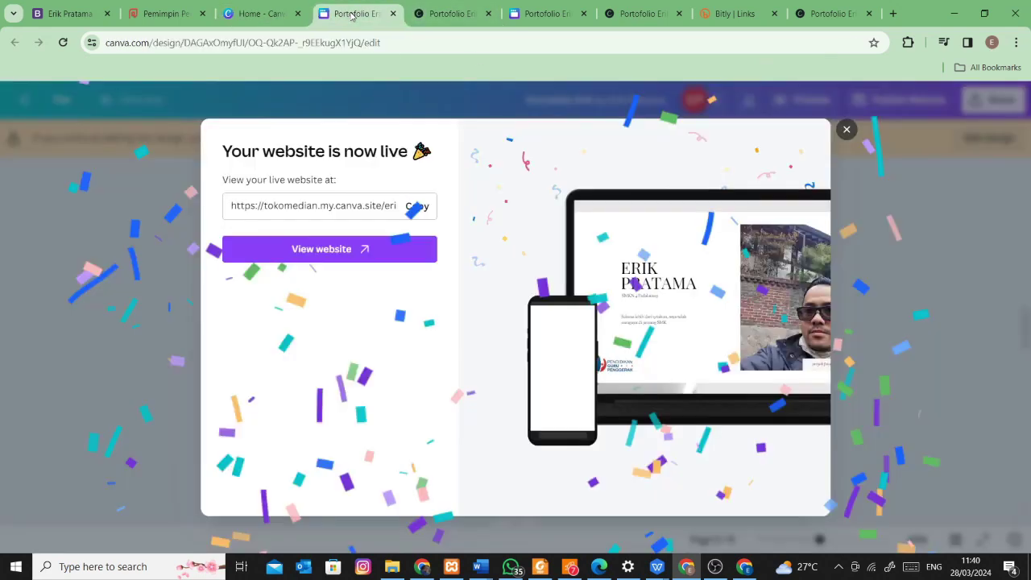
left_click(846, 129)
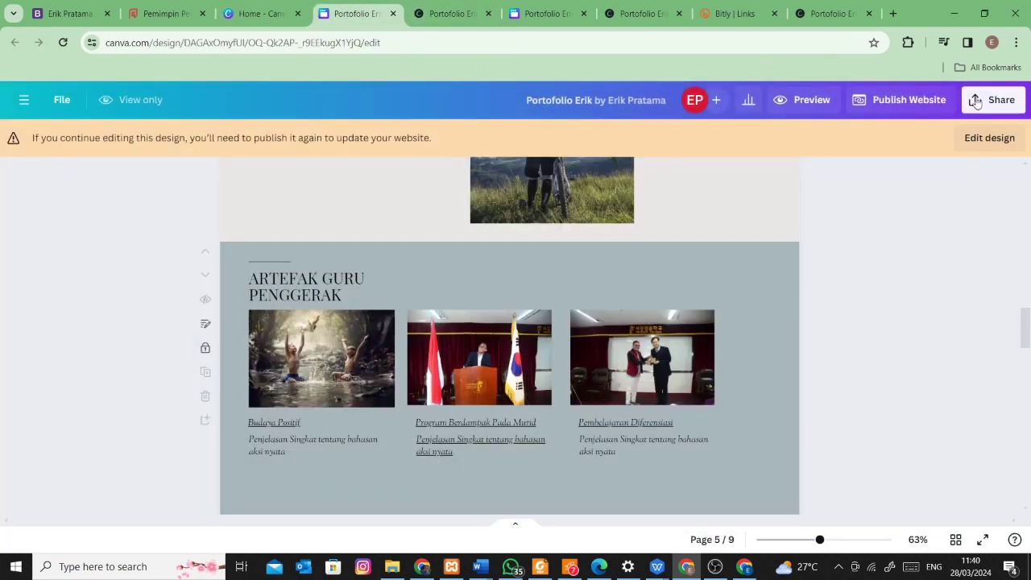
left_click(990, 138)
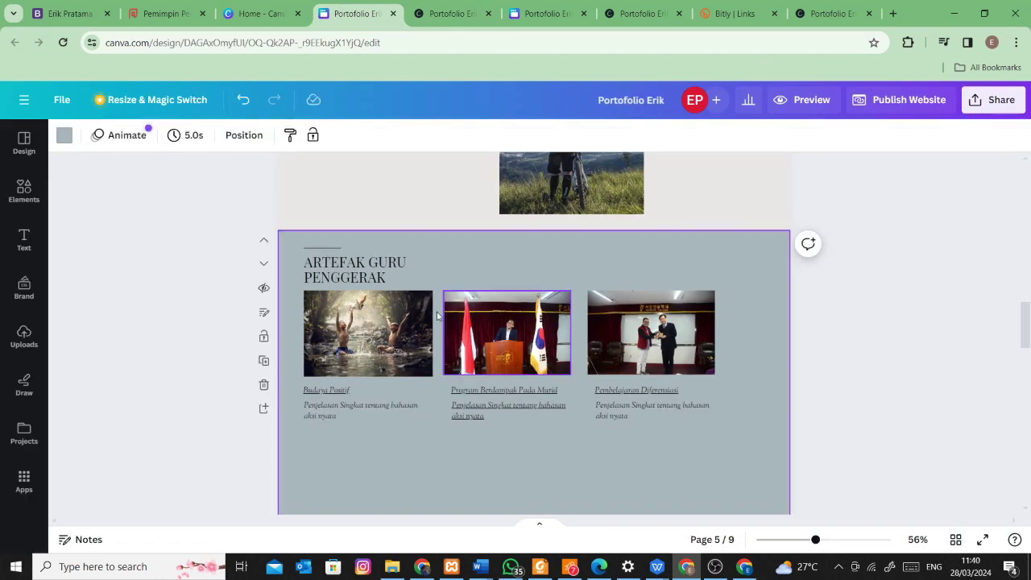
Delete the 'Budaya Positif' title from page 6's notes, leaving it untitled
scroll(692, 395, "down", 3)
left_click(691, 394)
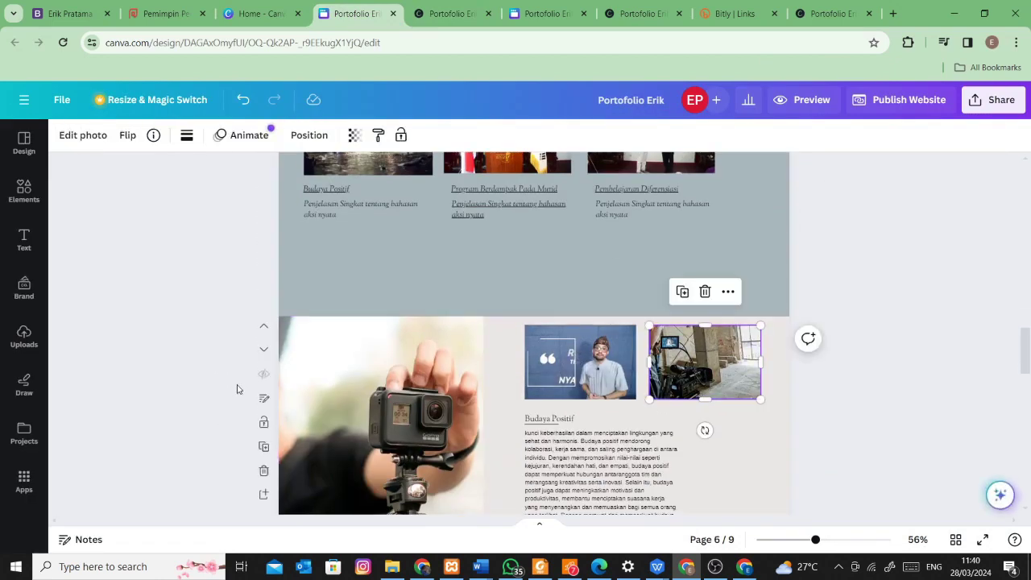
left_click(95, 540)
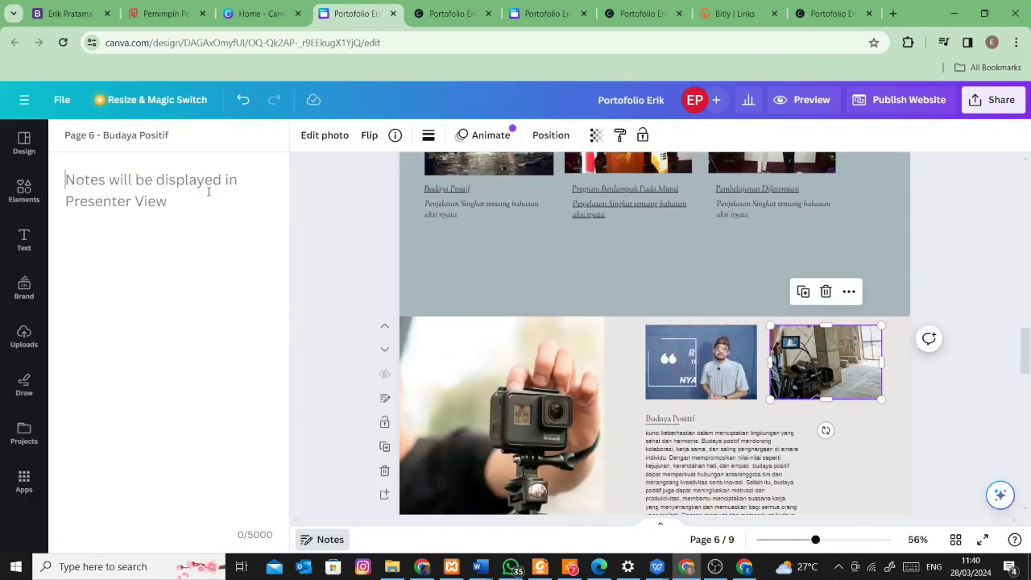
left_click_drag(103, 135, 352, 148)
key("BackSpace")
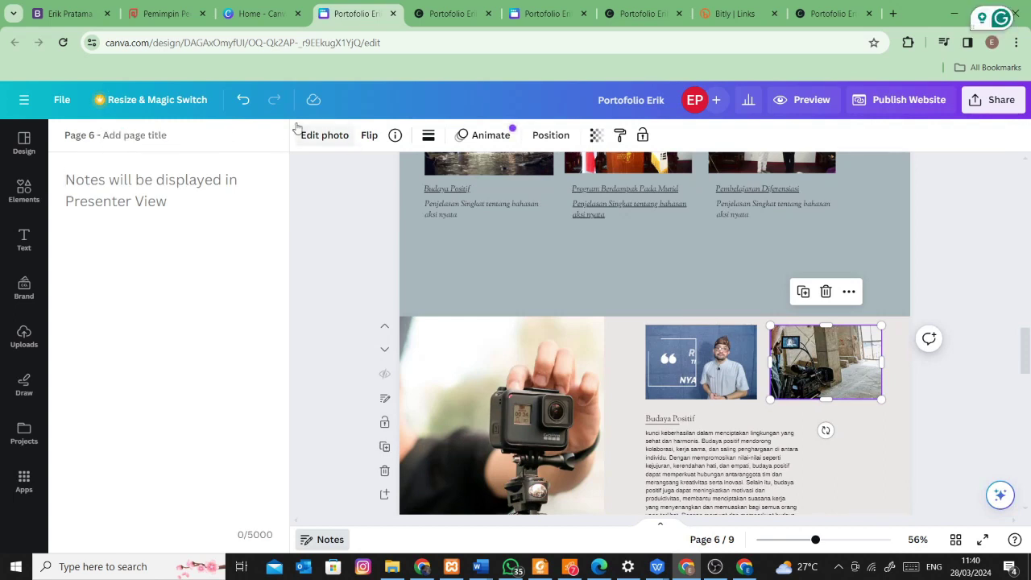
Republish the portfolio website to its erikpratama page URL so the cleared page title goes live
left_click(871, 102)
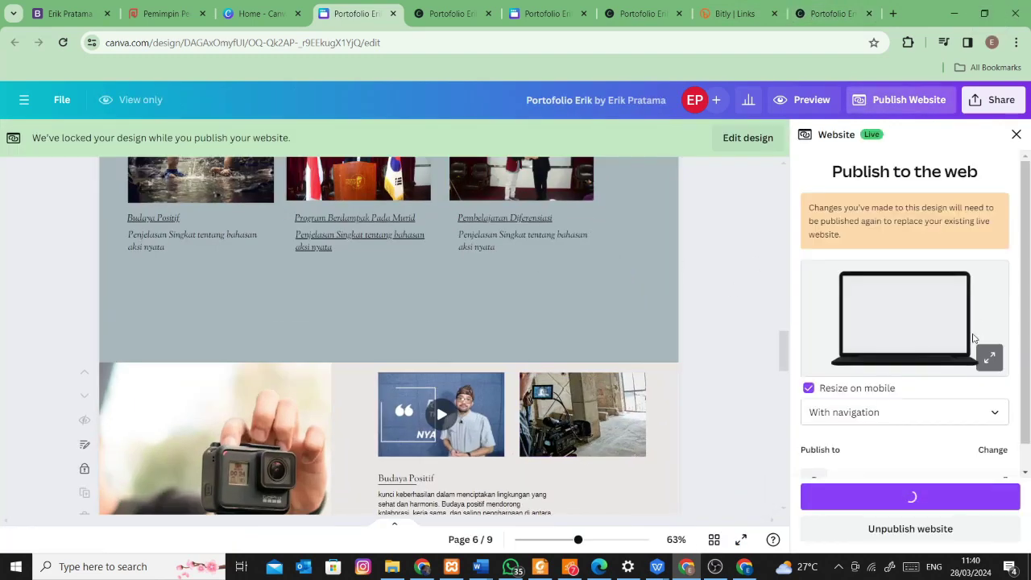
scroll(990, 378, "down", 1)
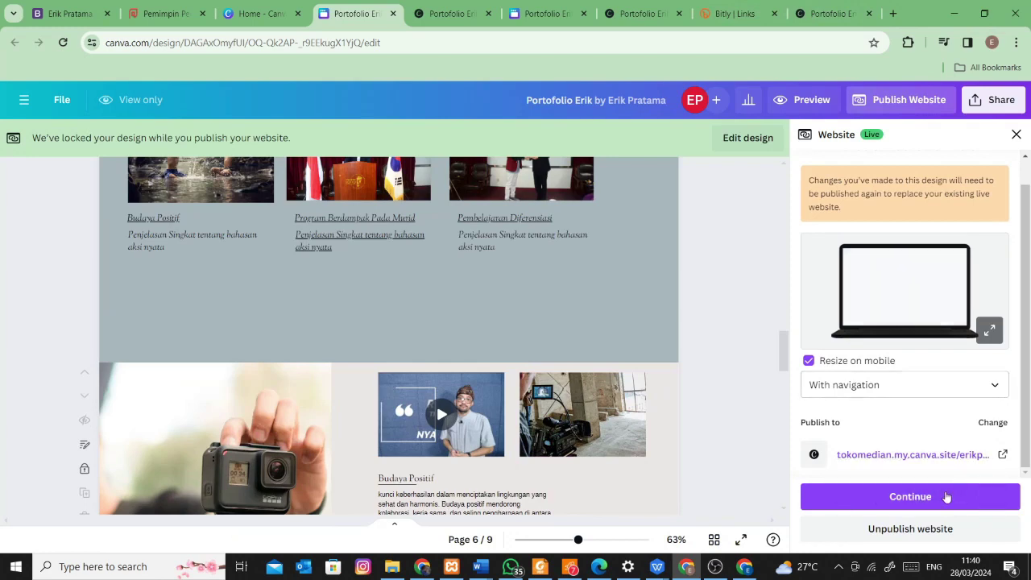
left_click(908, 497)
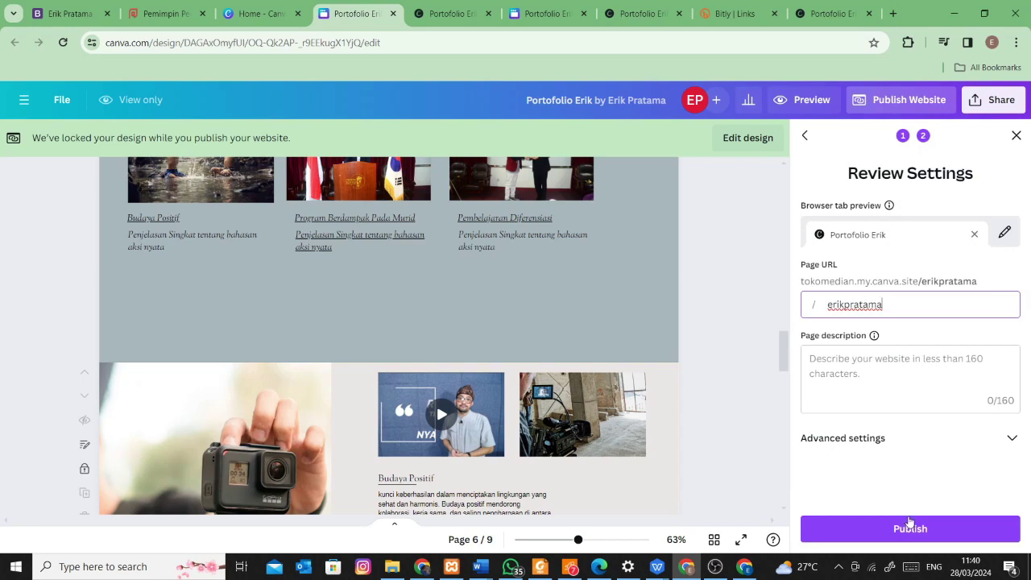
left_click(908, 525)
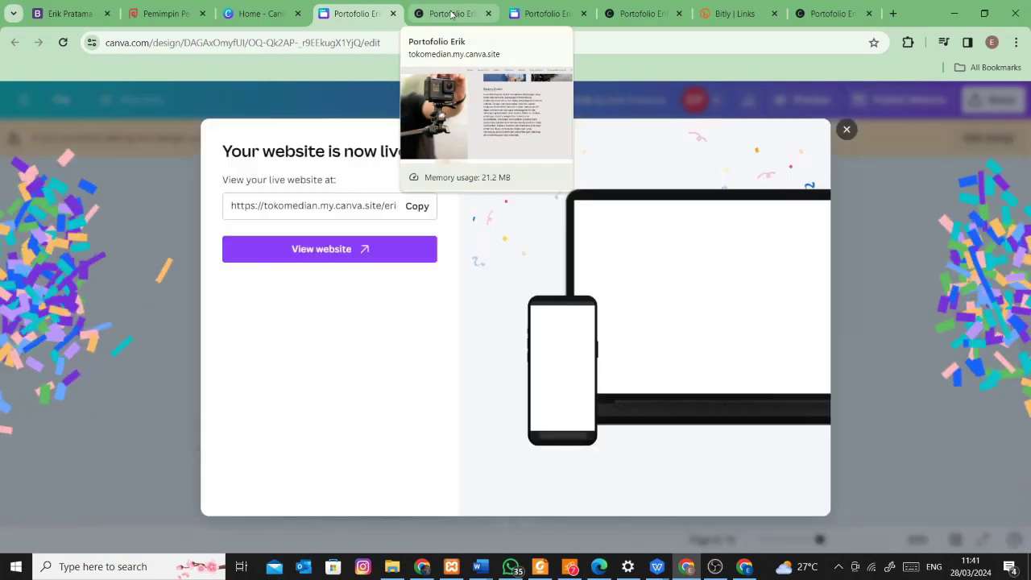
Reload the live portfolio, follow the Budaya Positif link at the Artefak cards, then return to Canva
left_click(451, 14)
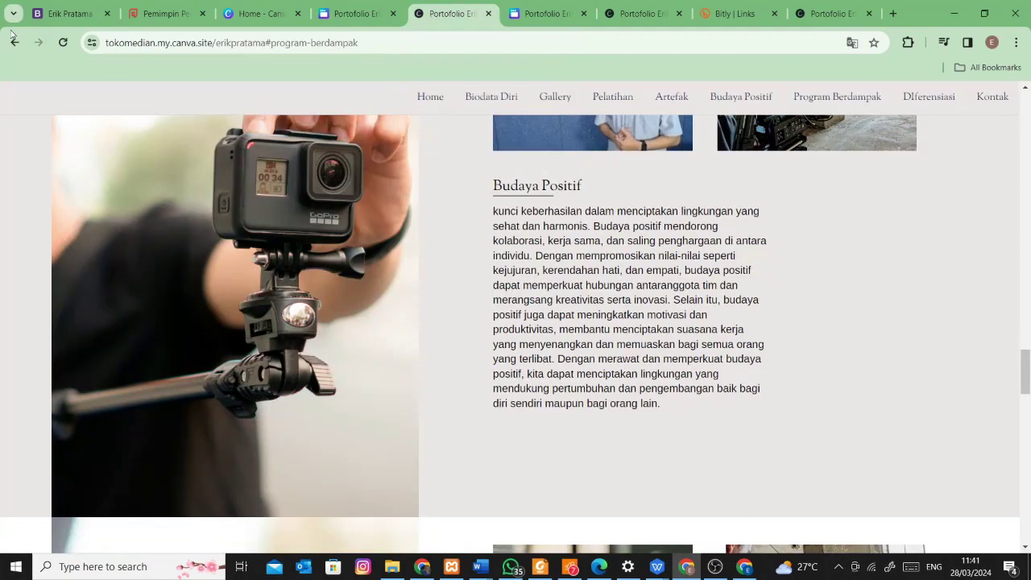
left_click(62, 42)
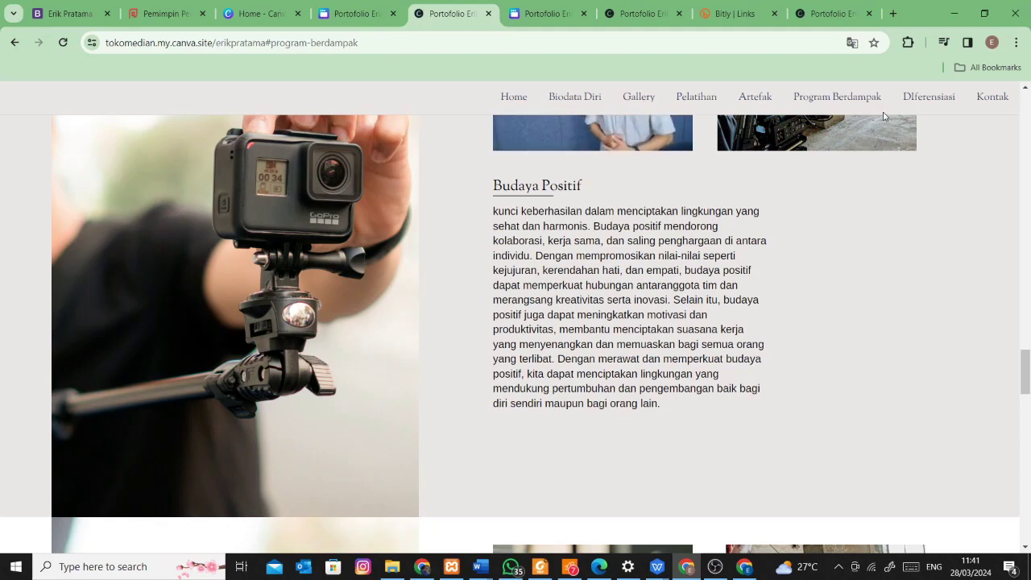
scroll(731, 192, "up", 10)
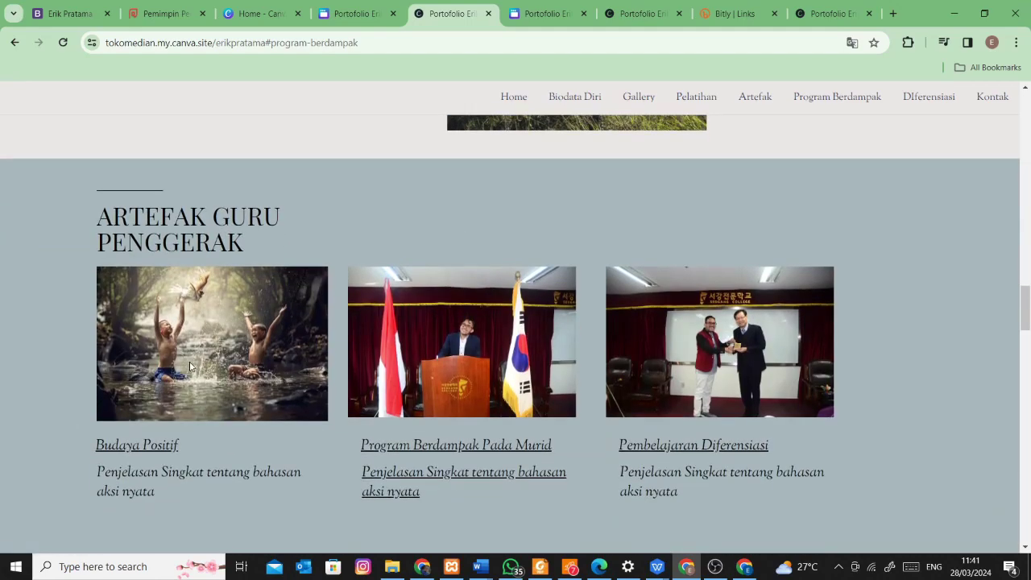
scroll(185, 366, "down", 3)
scroll(212, 306, "up", 2)
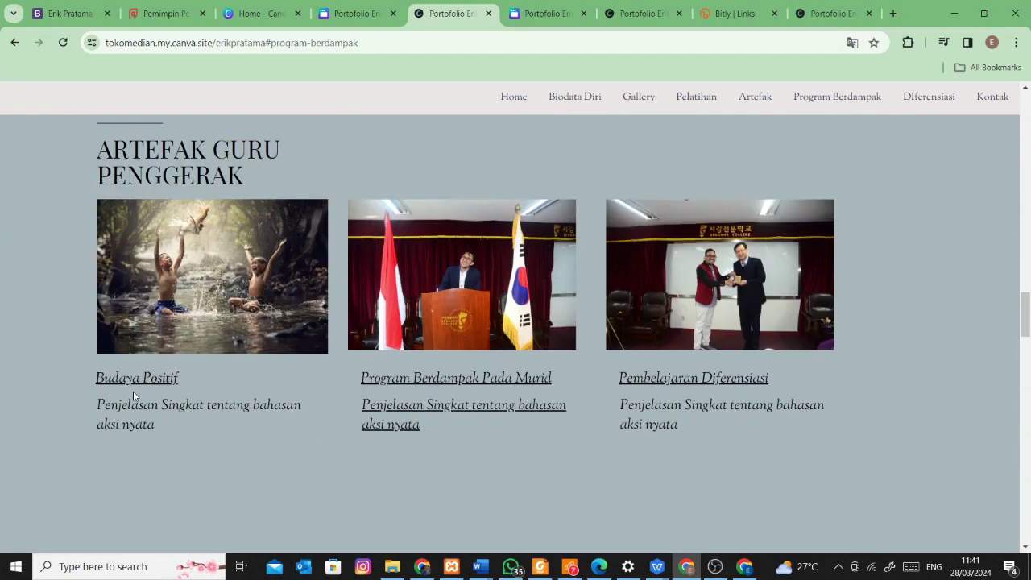
left_click(139, 378)
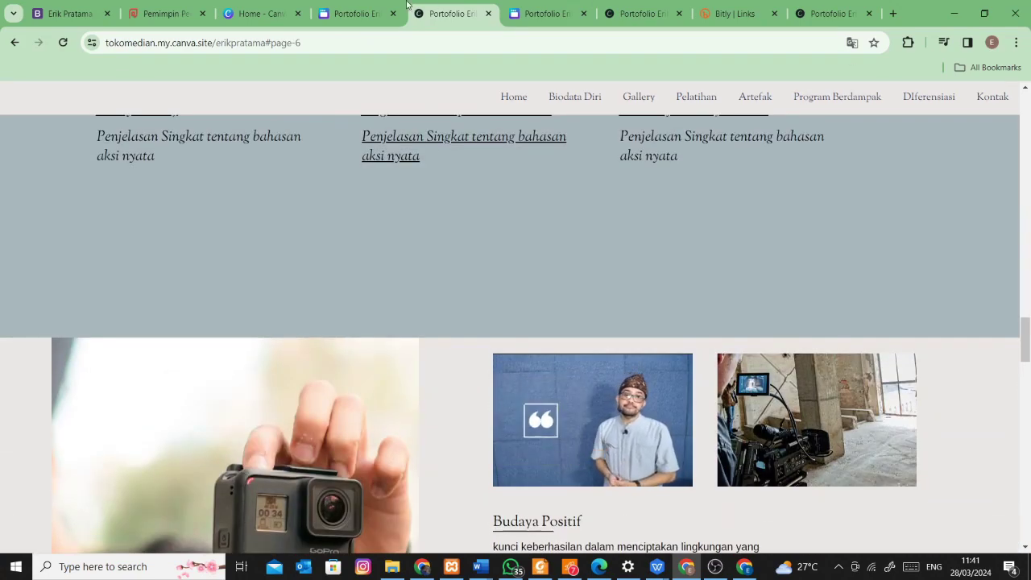
left_click(340, 15)
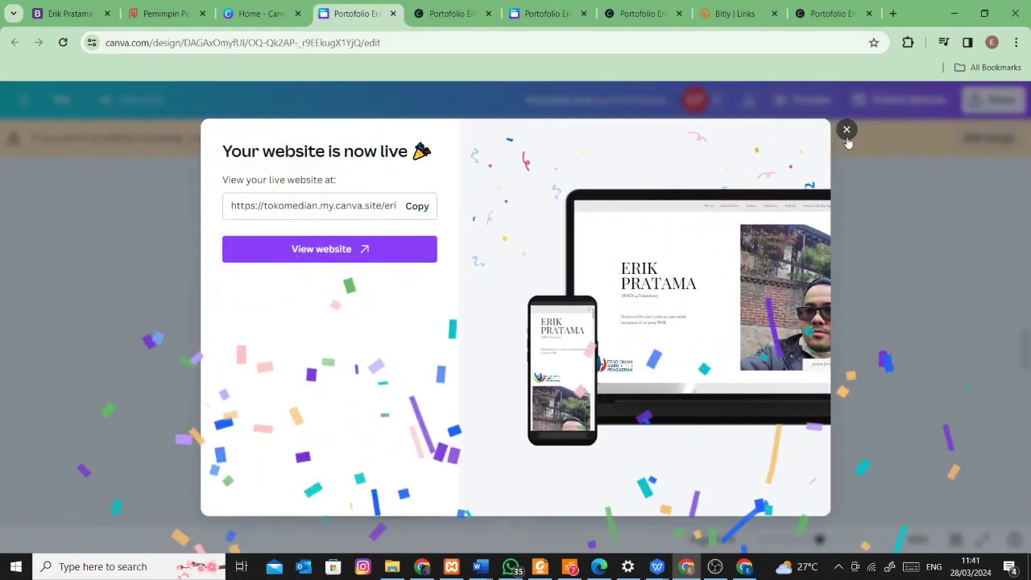
Back in edit mode, delete the 'Program Berdampak' page title from page 7's notes
left_click(846, 129)
scroll(504, 355, "down", 5)
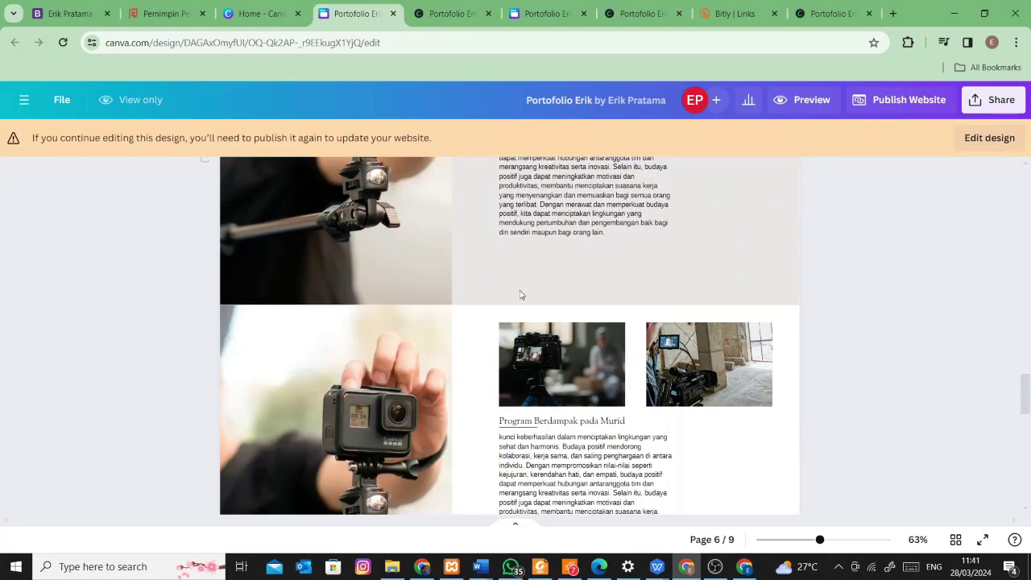
left_click(980, 138)
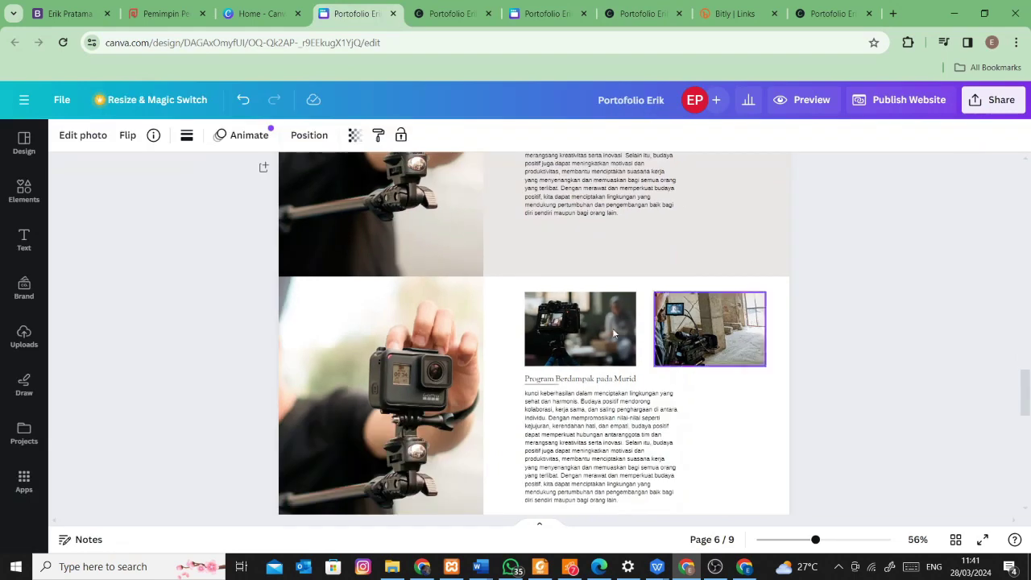
left_click(600, 447)
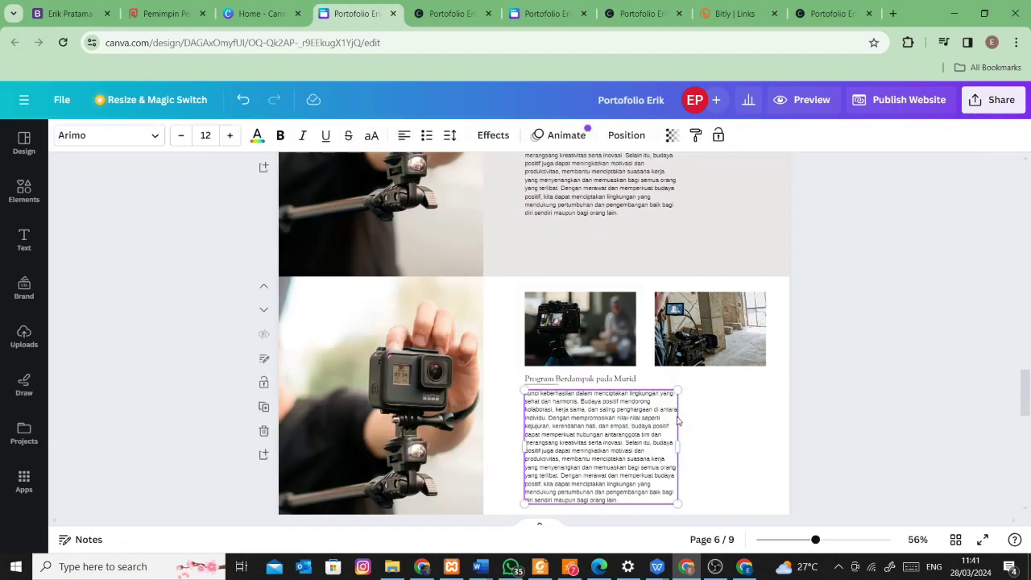
left_click(98, 540)
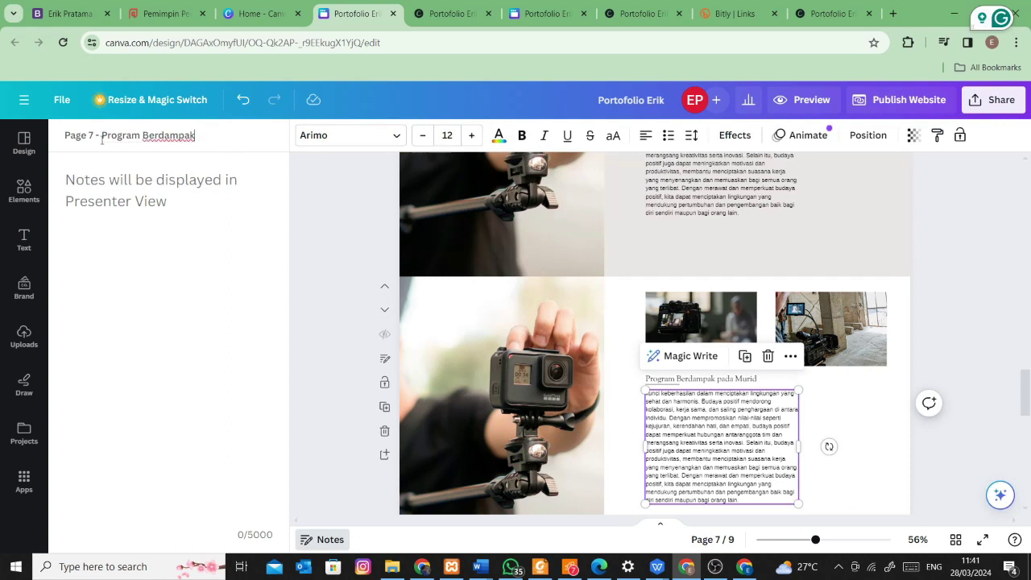
left_click_drag(101, 137, 357, 137)
key("BackSpace")
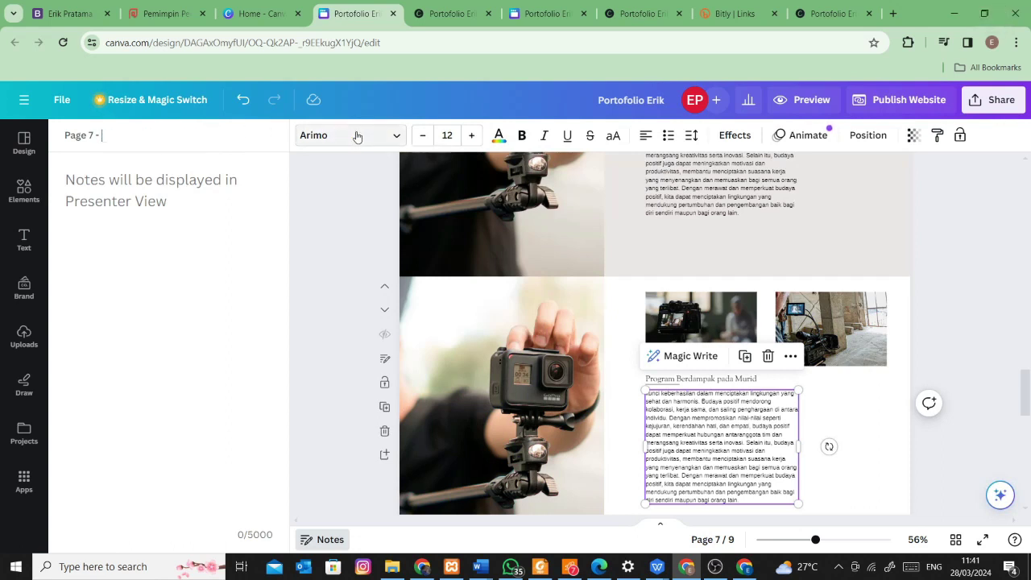
key("Tab")
Clear the 'Diferensiasi' page title on page 8 and bring up the Publish to the web panel
scroll(781, 386, "down", 2)
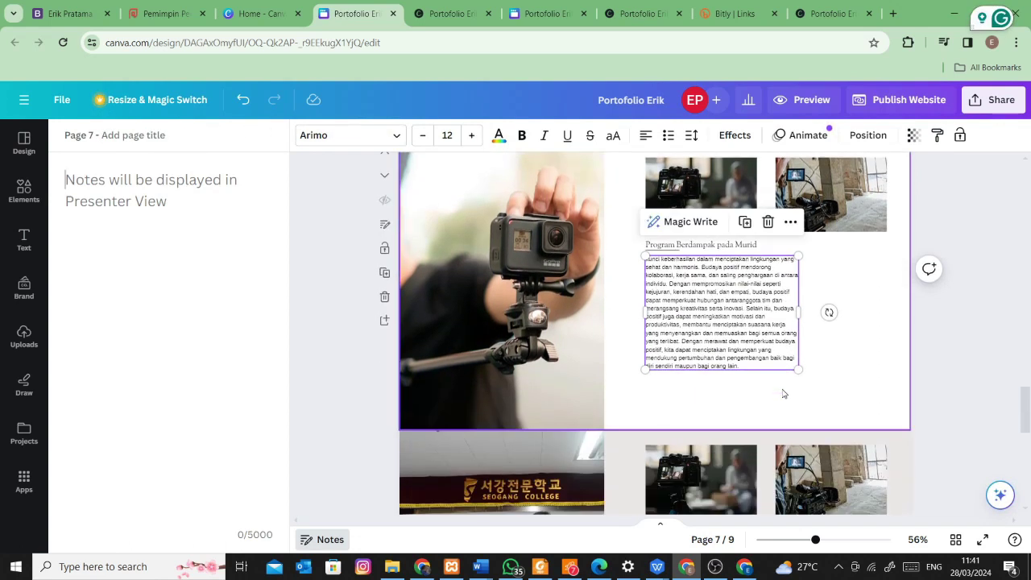
left_click(782, 475)
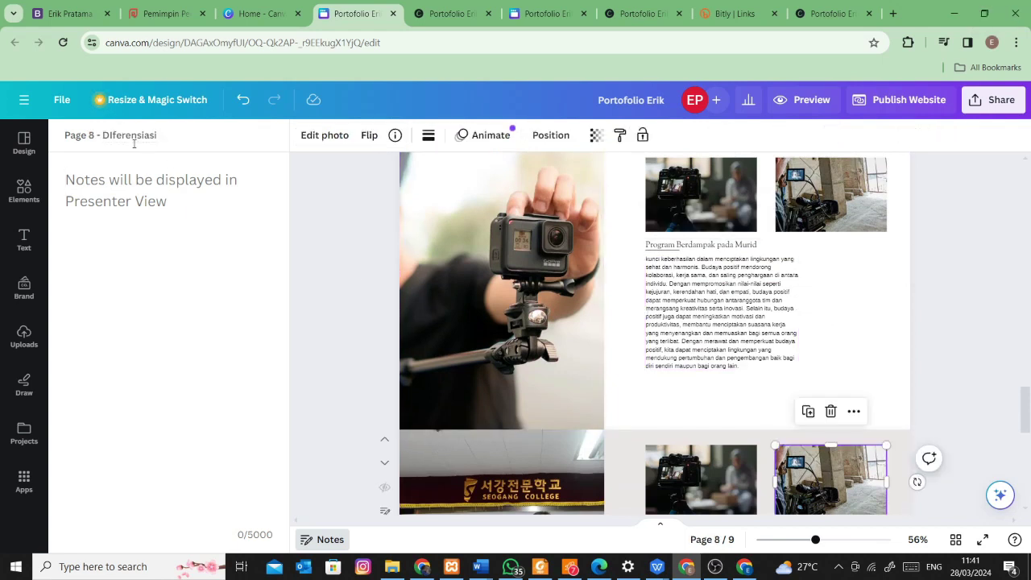
double_click(106, 135)
type("D")
scroll(828, 346, "down", 4)
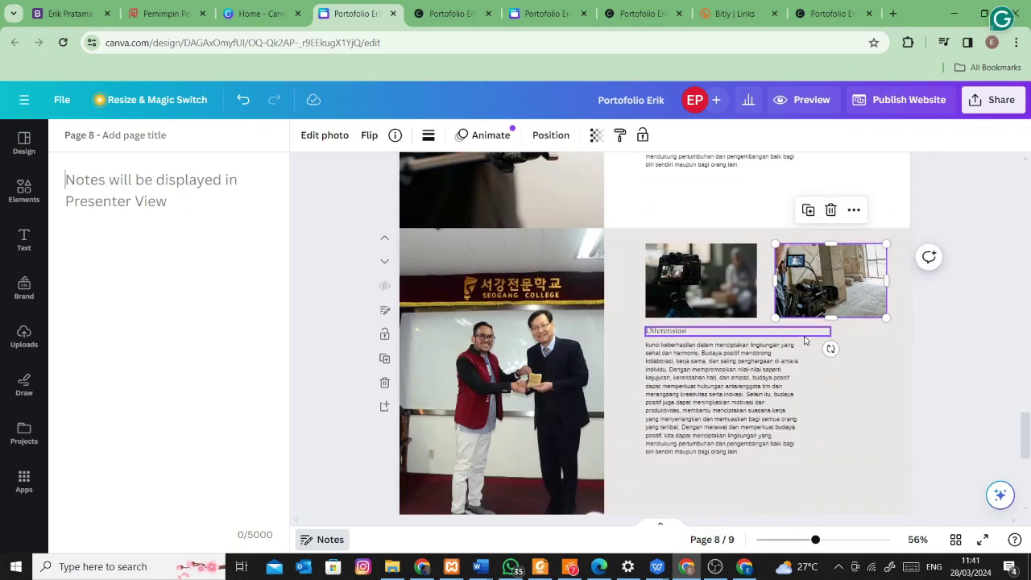
scroll(803, 342, "up", 3)
left_click(797, 454)
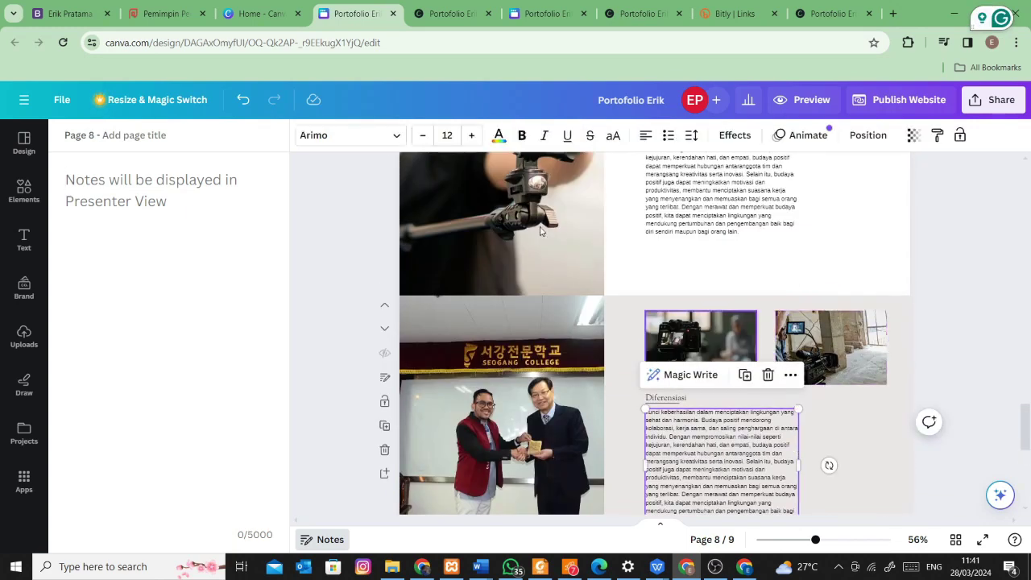
left_click(907, 100)
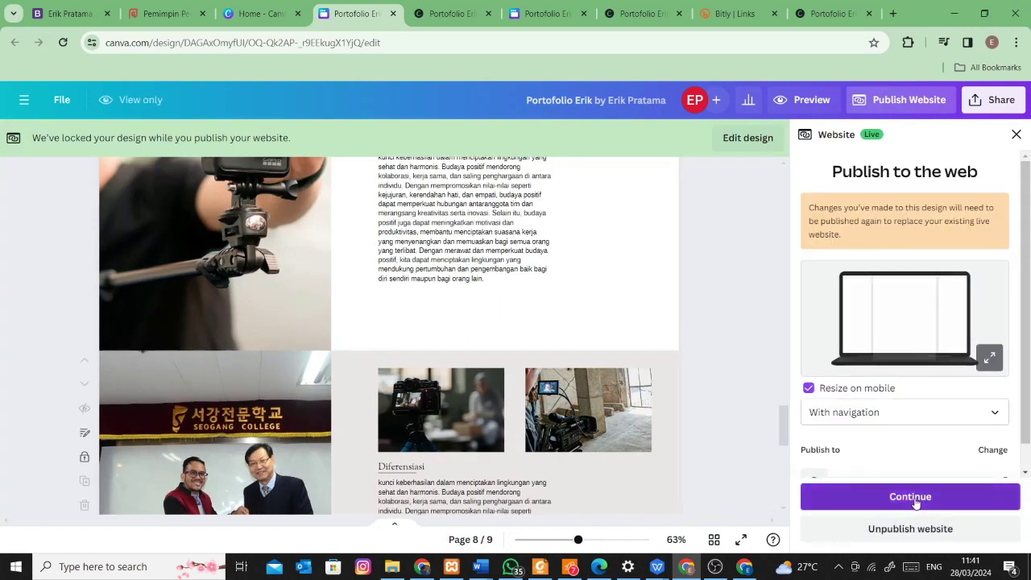
Republish the website, then view the live portfolio tab at its #page-6 section
left_click(914, 501)
left_click(918, 527)
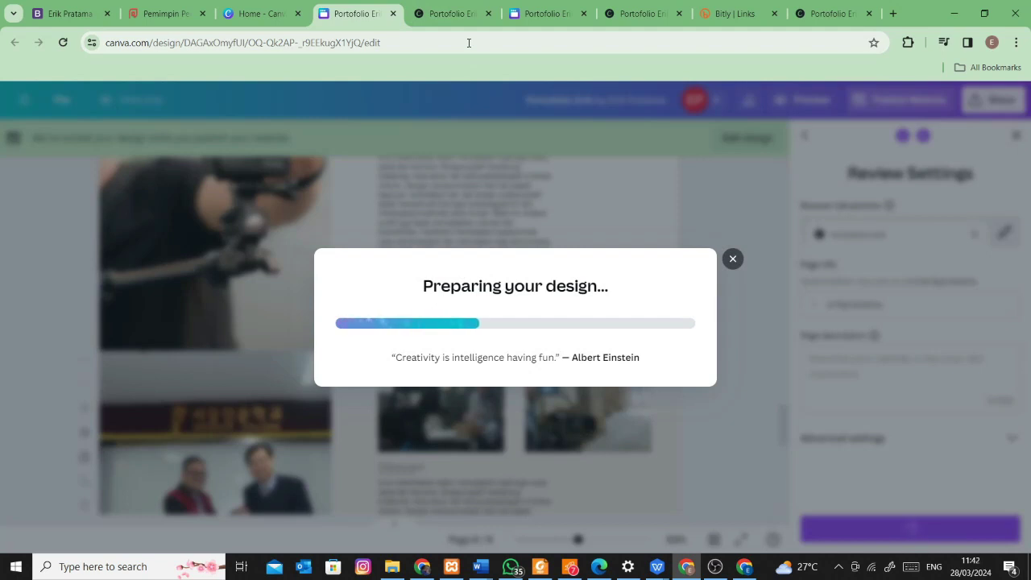
mouse_move(446, 16)
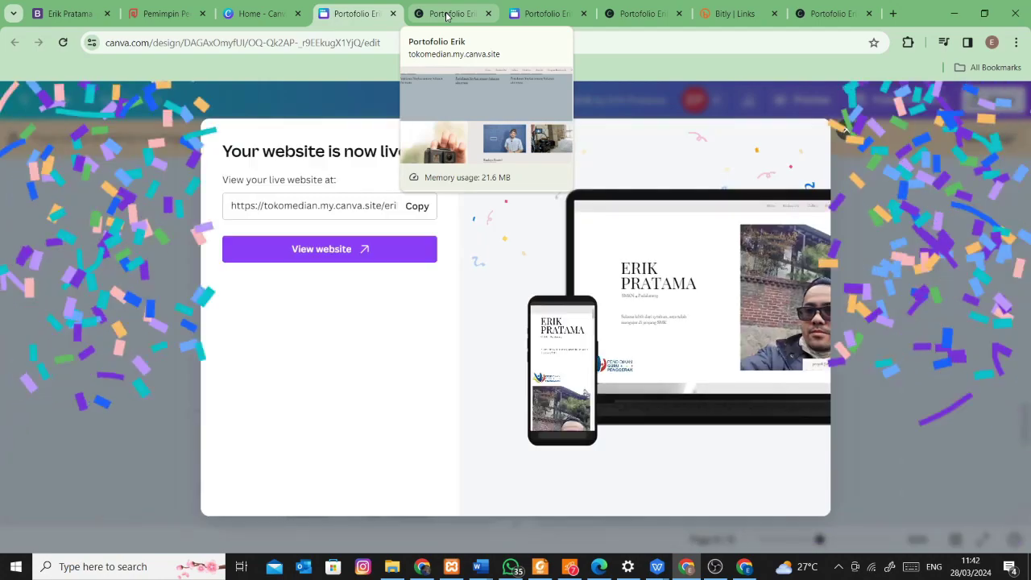
left_click(445, 16)
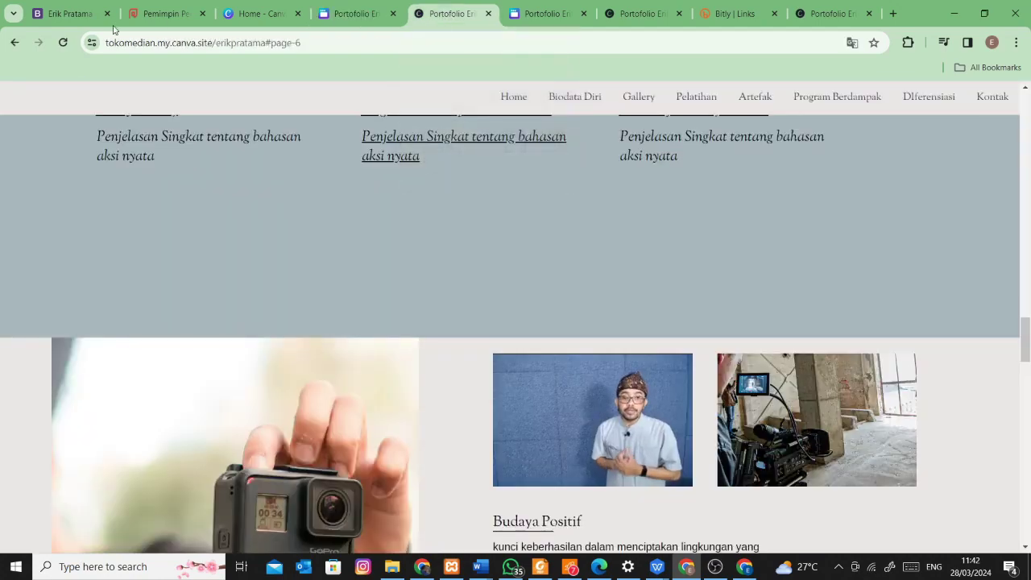